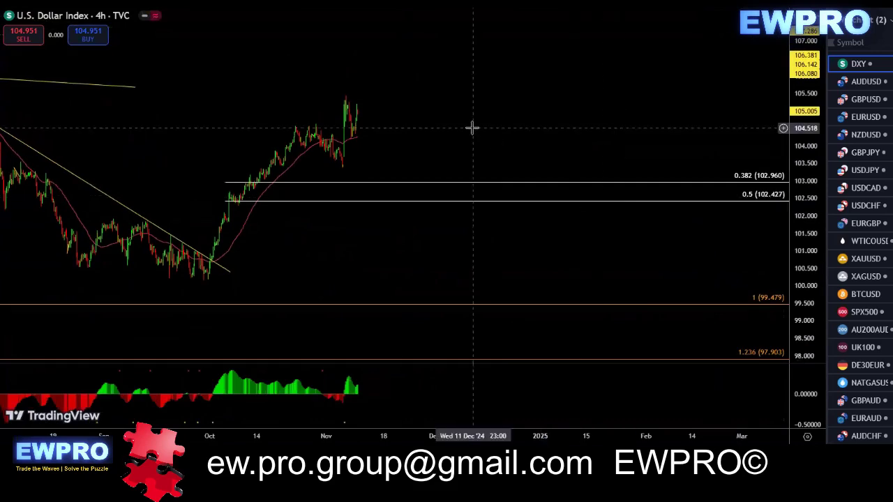
- Review the 4-hour U.S. Dollar Index chart, change it to the 1-hour timeframe and frame the November swing
left_click_drag(531, 118, 578, 114)
scroll(547, 130, "down", 1)
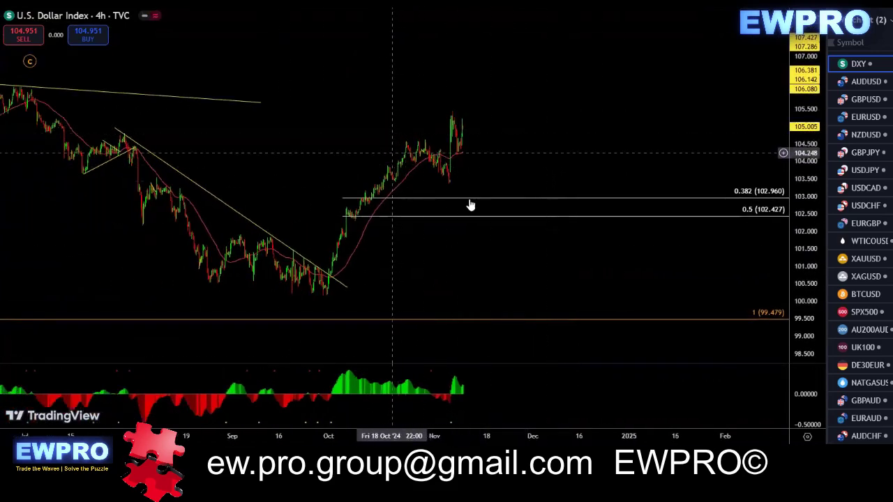
left_click_drag(539, 134, 508, 137)
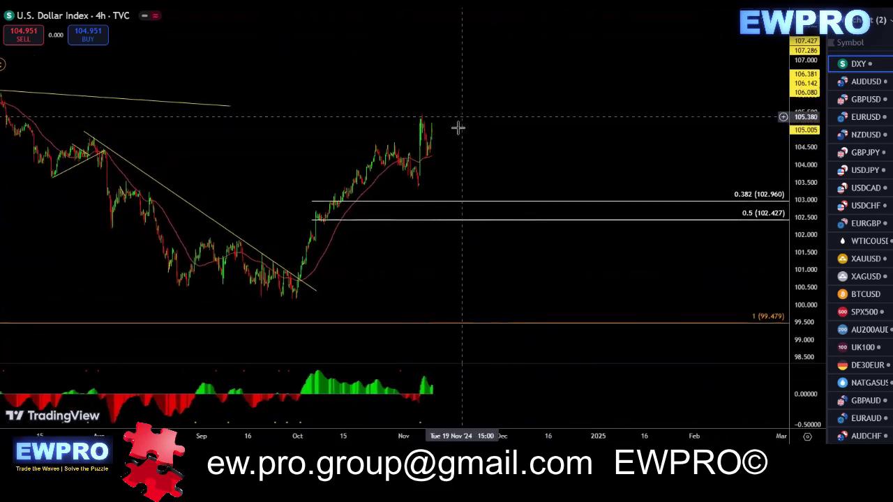
left_click_drag(565, 124, 630, 135)
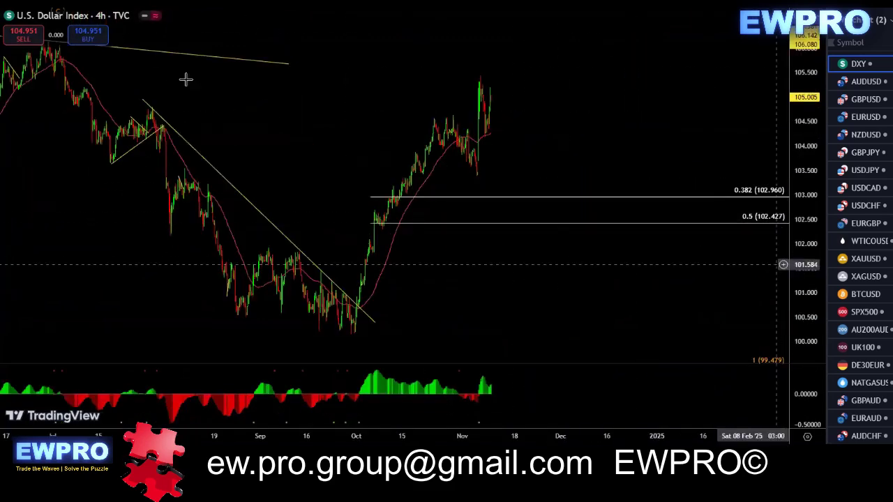
left_click(97, 2)
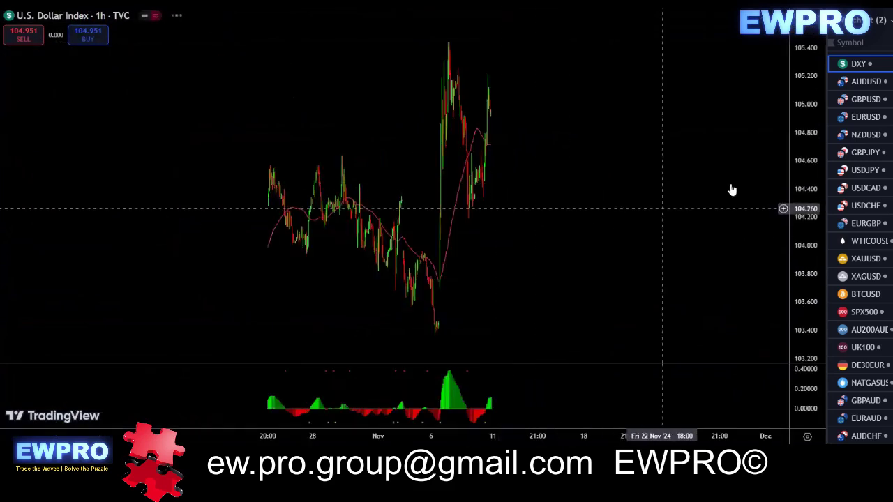
left_click_drag(804, 174, 805, 222)
scroll(605, 169, "up", 4)
left_click_drag(474, 146, 495, 208)
left_click_drag(811, 293, 775, 175)
scroll(614, 196, "up", 2)
left_click_drag(548, 199, 616, 195)
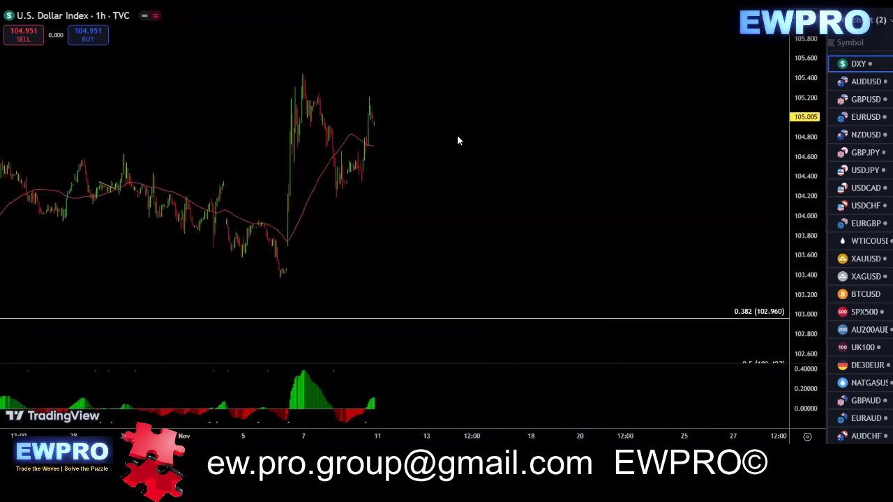
- Sketch a zigzag rise to about 105.5 inside a circled correction with an upside breakout, clear it, redraw the rise and clear that too
mouse_move(337, 197)
left_mouse_down()
mouse_move(342, 153)
mouse_move(364, 180)
mouse_move(377, 97)
mouse_move(402, 137)
mouse_move(432, 60)
left_mouse_up()
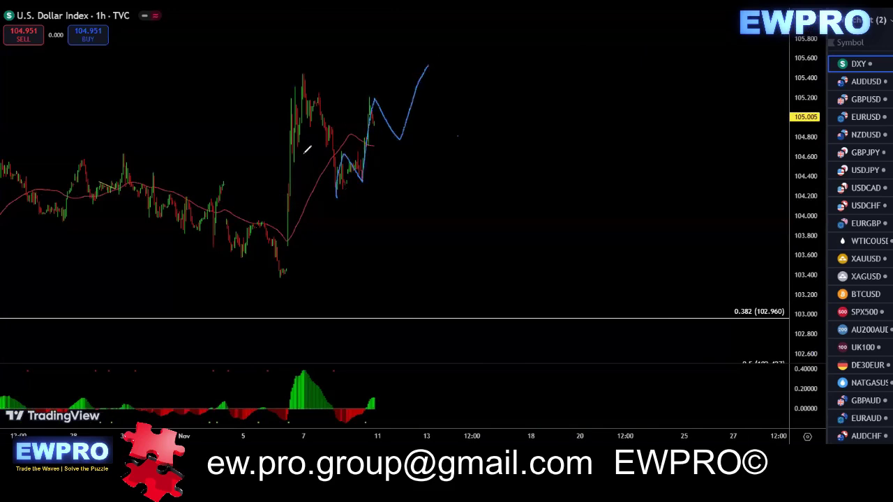
mouse_move(307, 78)
left_mouse_down()
mouse_move(329, 166)
mouse_move(357, 166)
mouse_move(433, 66)
mouse_move(448, 152)
mouse_move(340, 197)
left_mouse_up()
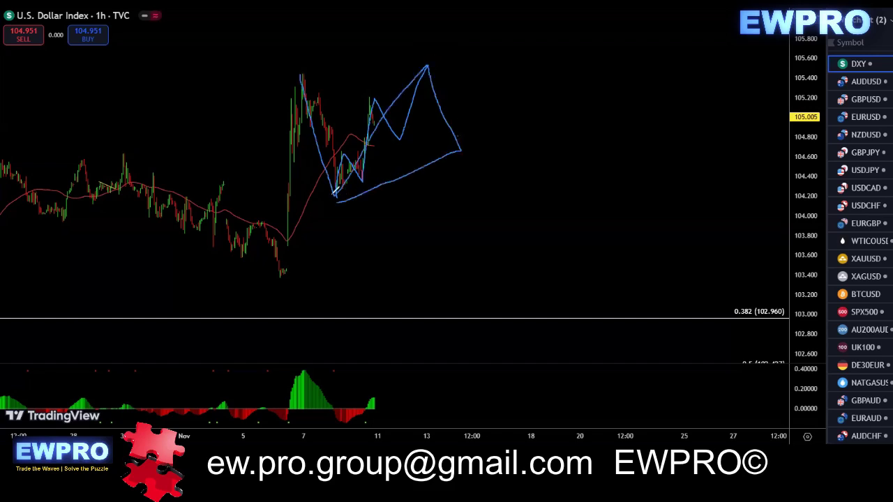
left_click_drag(302, 78, 430, 60)
mouse_move(288, 222)
left_mouse_down()
mouse_move(312, 77)
mouse_move(450, 148)
mouse_move(506, 30)
left_mouse_up()
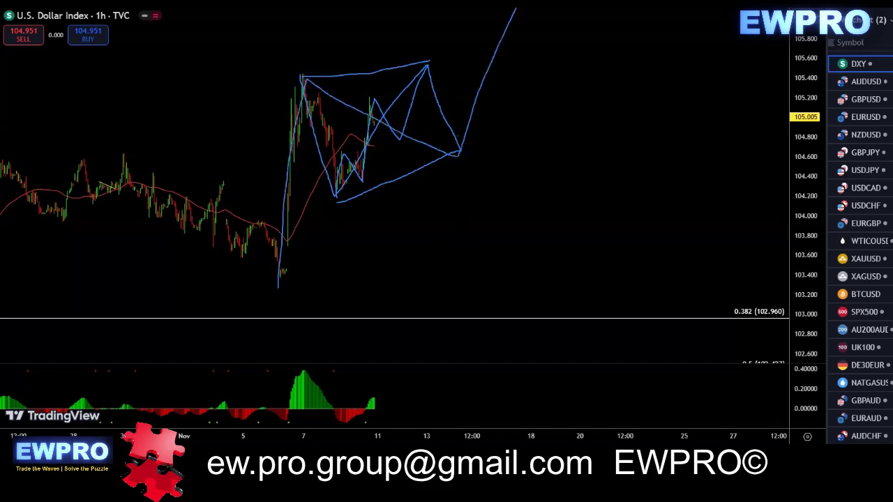
mouse_move(432, 53)
left_mouse_down()
mouse_move(302, 198)
mouse_move(449, 54)
mouse_move(407, 41)
left_mouse_up()
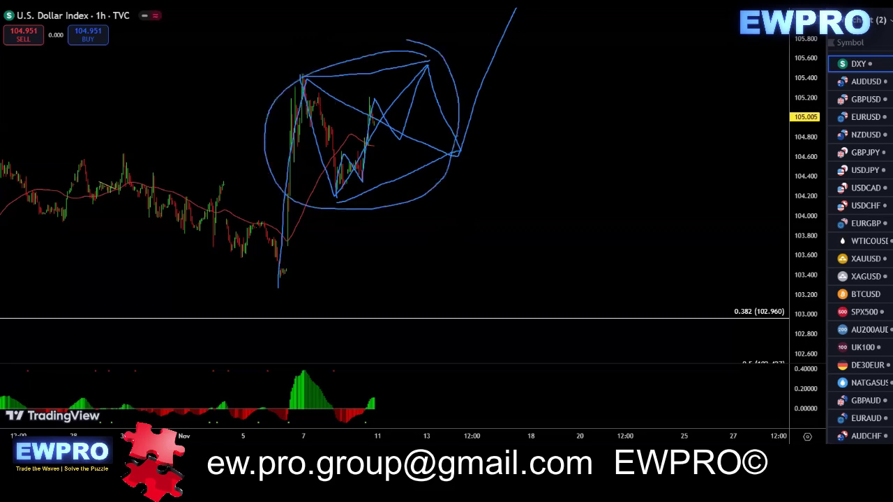
key("Escape")
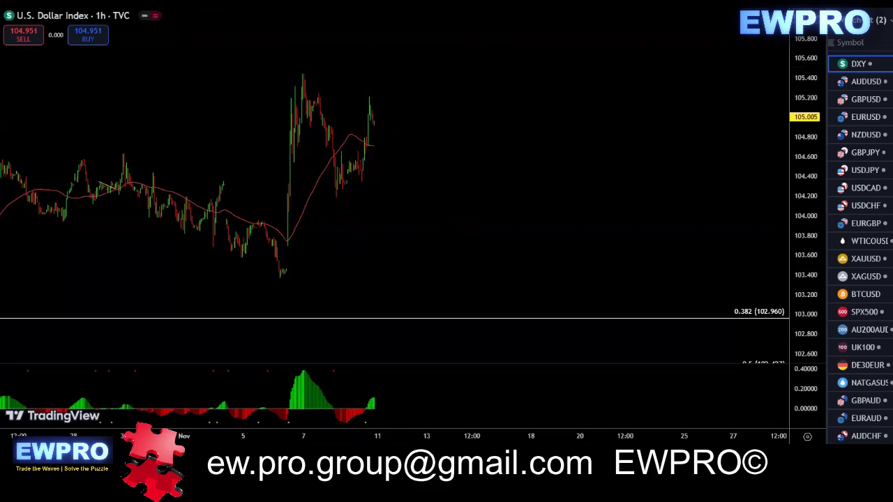
mouse_move(334, 201)
left_mouse_down()
mouse_move(343, 149)
mouse_move(361, 179)
mouse_move(375, 94)
mouse_move(400, 143)
mouse_move(419, 72)
left_mouse_up()
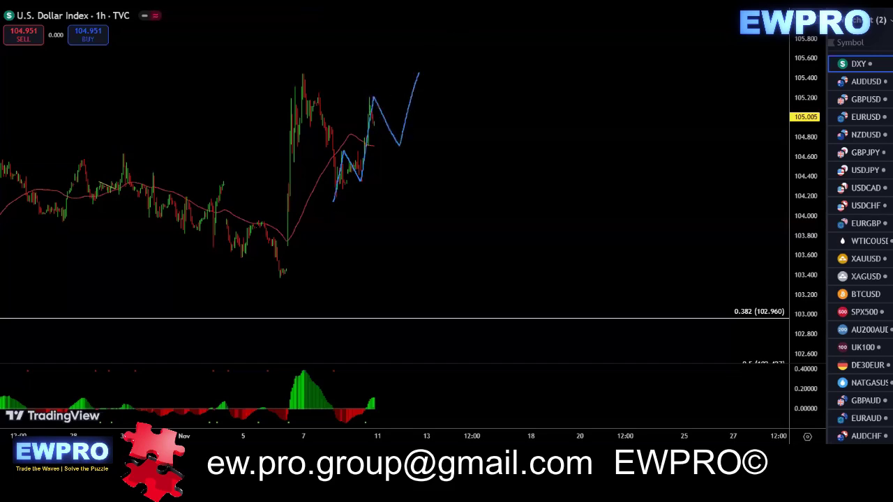
left_click_drag(398, 147, 418, 64)
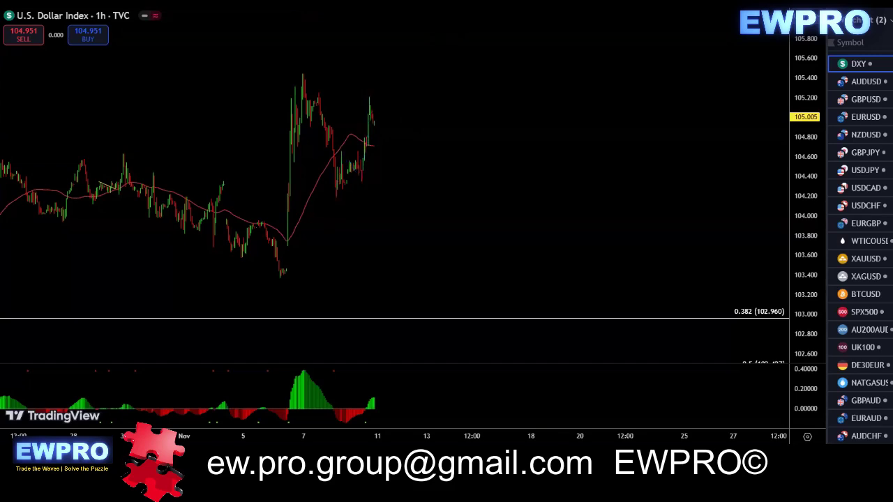
- Open the Australian Dollar / U.S. Dollar chart and review its projected wave path on the daily timeframe
left_click(842, 83)
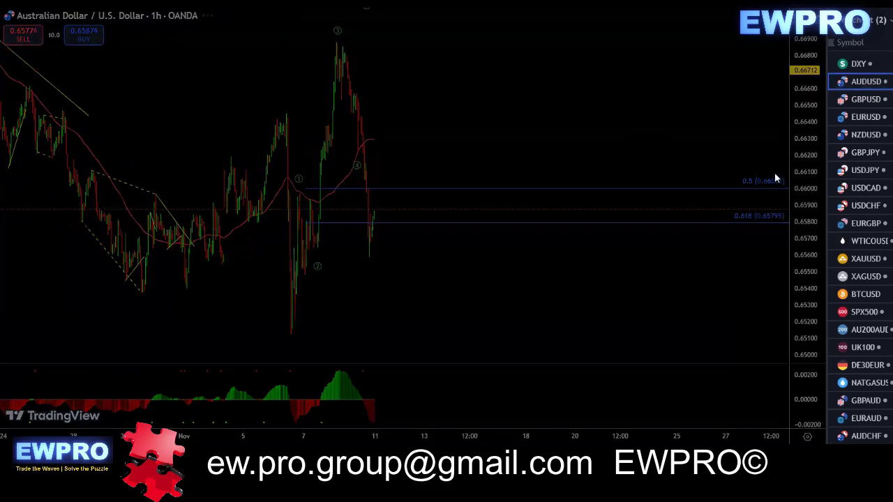
double_click(808, 200)
left_click_drag(808, 146, 805, 274)
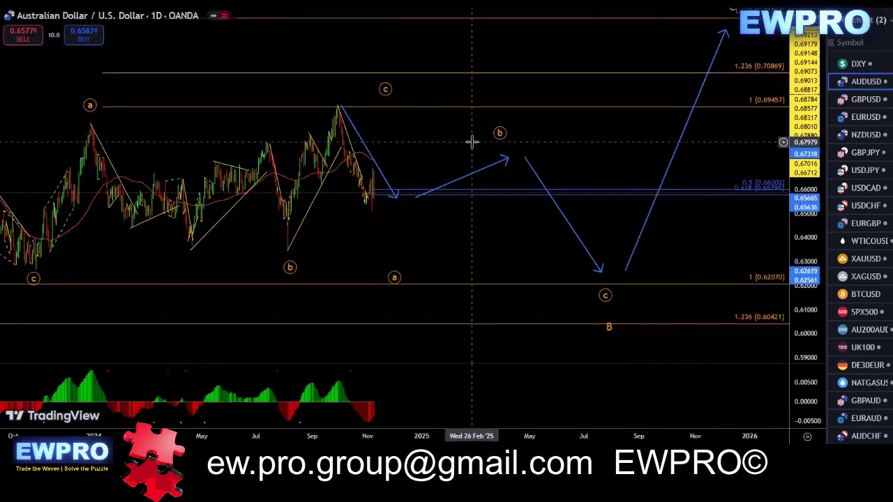
scroll(472, 141, "down", 2)
scroll(537, 127, "down", 2)
left_click_drag(542, 128, 523, 137)
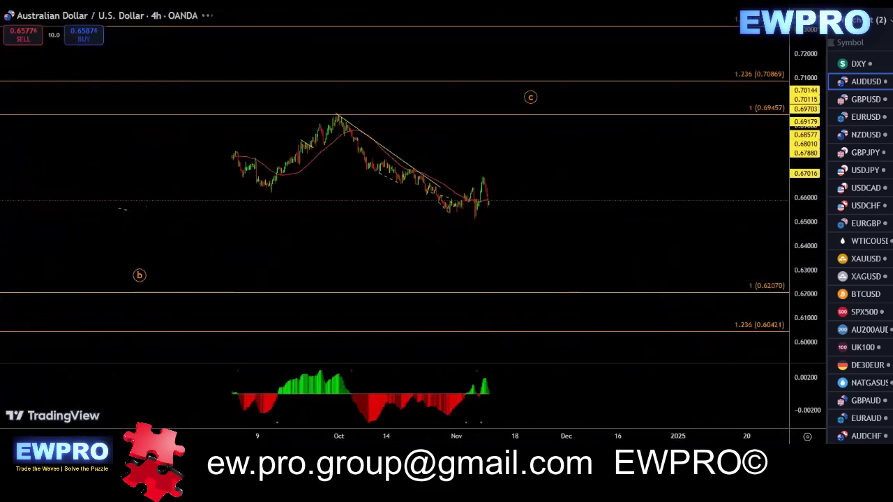
- On the 4-hour AUDUSD chart, sketch a small rising channel from the late-October low and the drop out of it, and clear the sketch
double_click(801, 272)
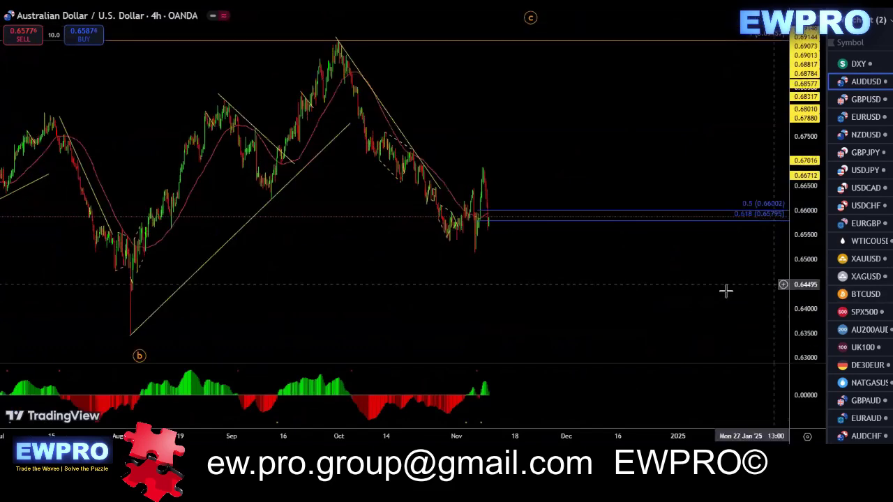
scroll(648, 295, "up", 3)
left_click_drag(797, 212, 793, 288)
scroll(499, 225, "up", 2)
left_click_drag(417, 192, 521, 156)
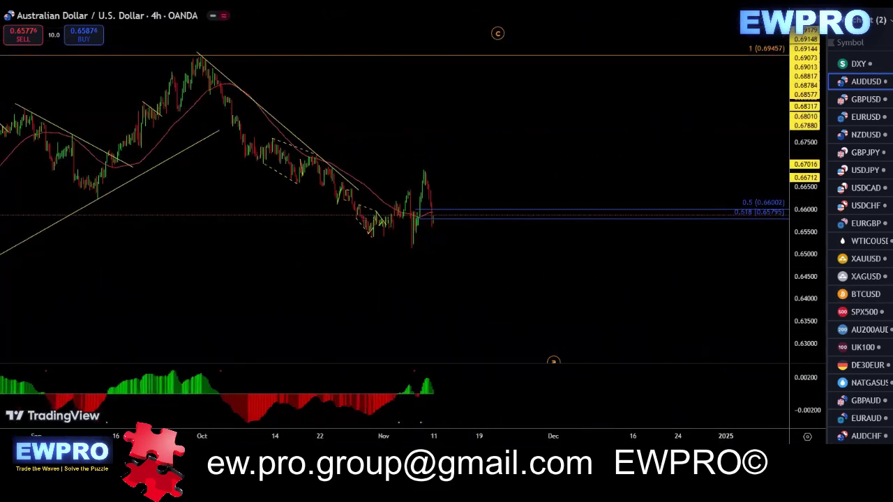
mouse_move(374, 243)
left_mouse_down()
mouse_move(408, 207)
mouse_move(414, 250)
left_mouse_up()
left_click(384, 210)
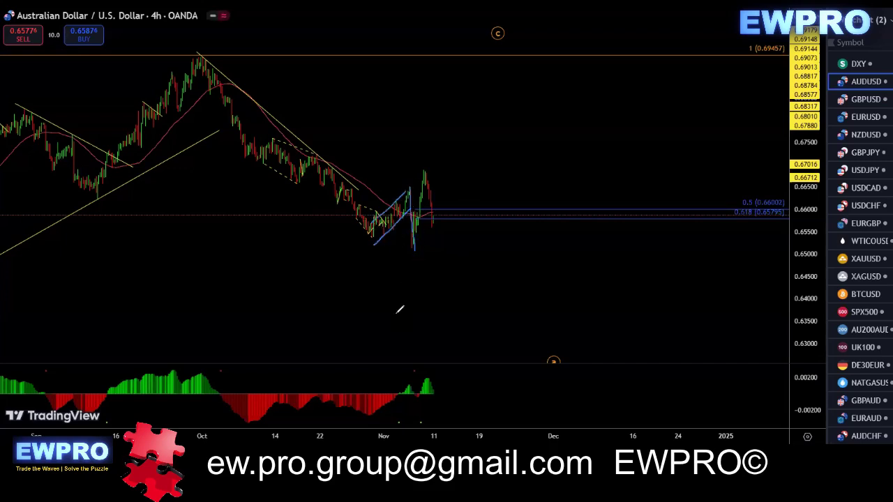
left_click_drag(361, 238, 426, 170)
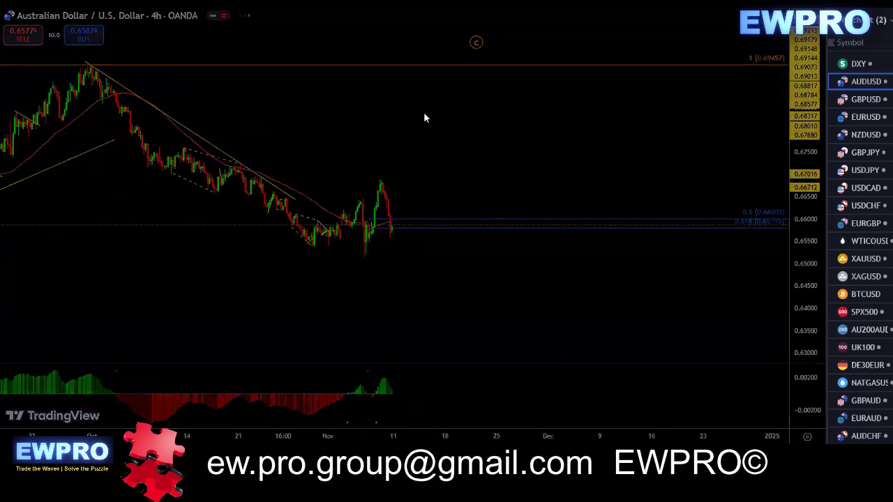
- Set the AUDUSD chart to the 60-minute timeframe and remove the circled 0–5 Elliott wave count
key("6")
key("0")
key("Return")
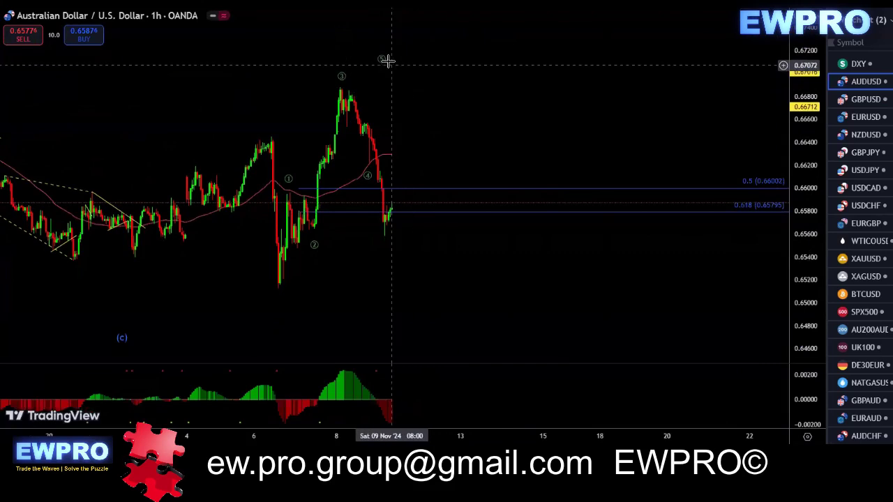
left_click_drag(384, 57, 397, 55)
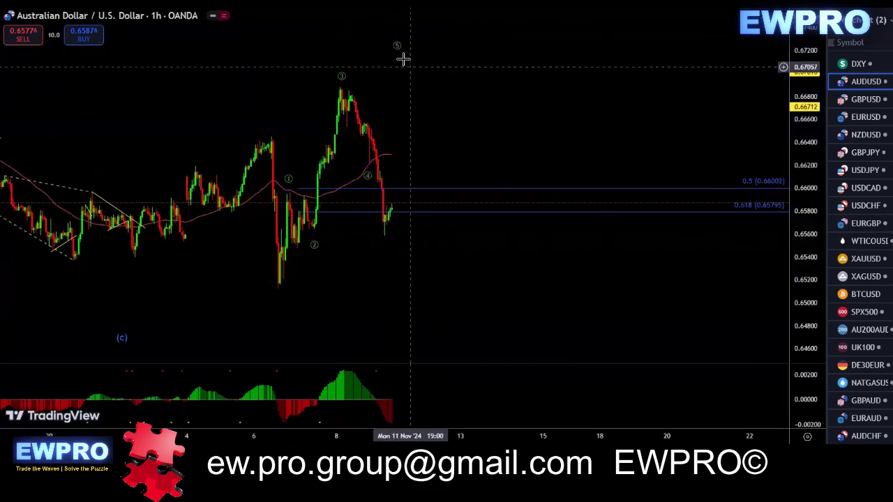
right_click(398, 52)
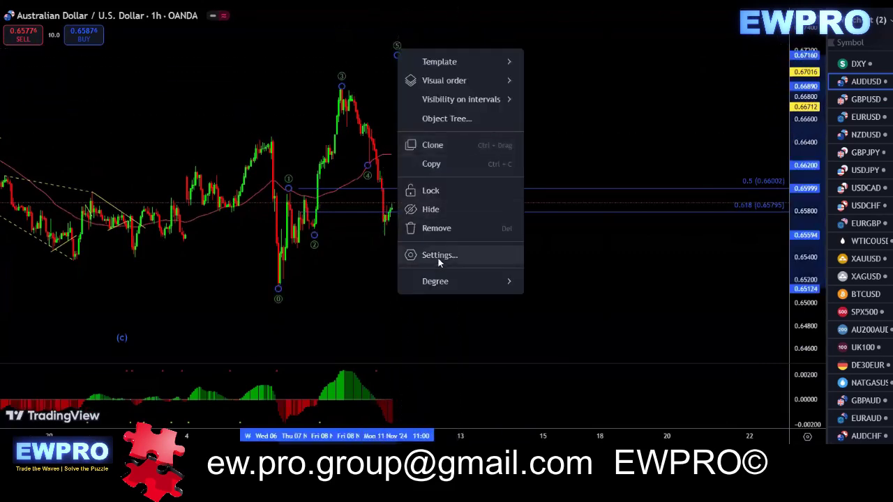
left_click(438, 228)
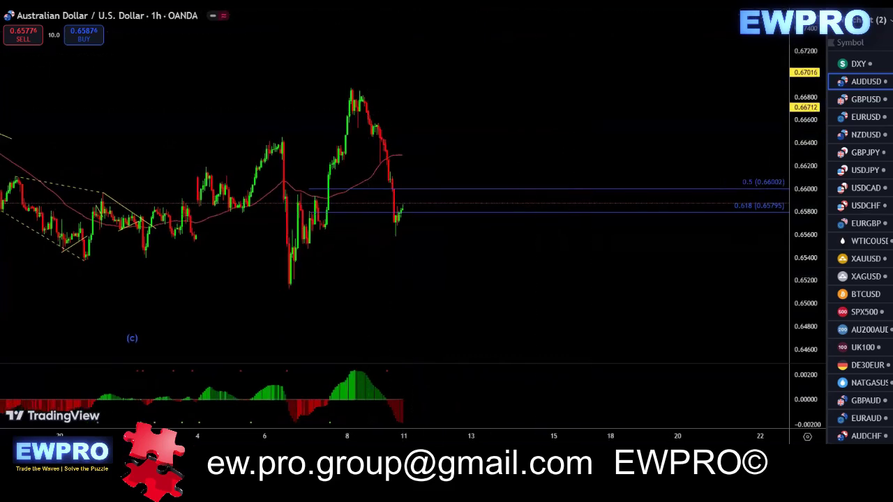
- Sketch the rise to the 0.669 high, a stepped pullback to about 0.661 and a rally above 0.673, and clear it
mouse_move(271, 296)
left_mouse_down()
mouse_move(293, 292)
mouse_move(354, 85)
left_mouse_up()
mouse_move(365, 123)
left_mouse_down()
mouse_move(437, 154)
mouse_move(442, 170)
mouse_move(487, 30)
left_mouse_up()
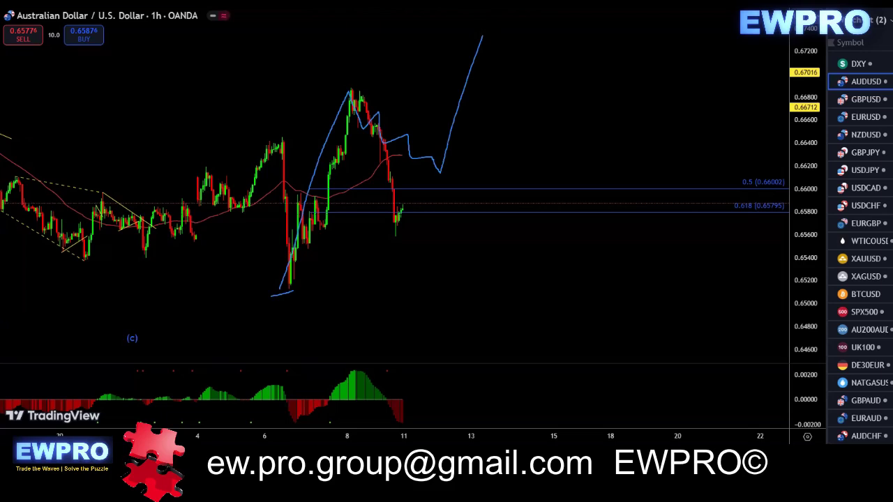
key("e")
- Sketch a fall from the 0.669 high, a stepped rise to about 0.664, a drop to about 0.652 and a range breaking down; clear it
mouse_move(356, 84)
left_mouse_down()
mouse_move(360, 136)
mouse_move(394, 232)
left_mouse_up()
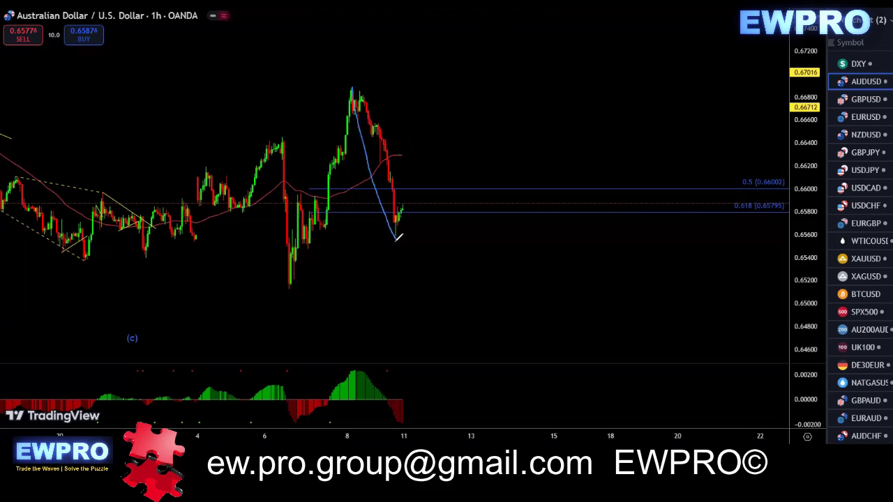
mouse_move(400, 231)
left_mouse_down()
mouse_move(409, 194)
mouse_move(432, 176)
mouse_move(480, 164)
mouse_move(519, 140)
left_mouse_up()
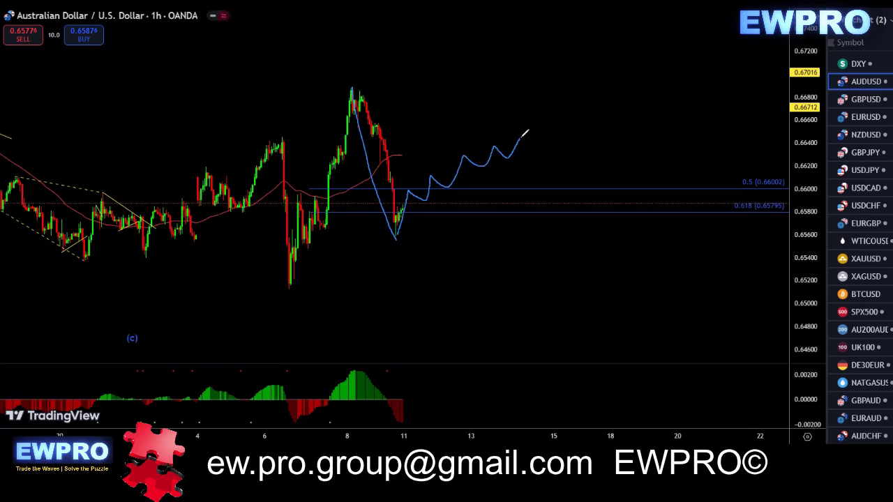
left_click_drag(521, 138, 560, 276)
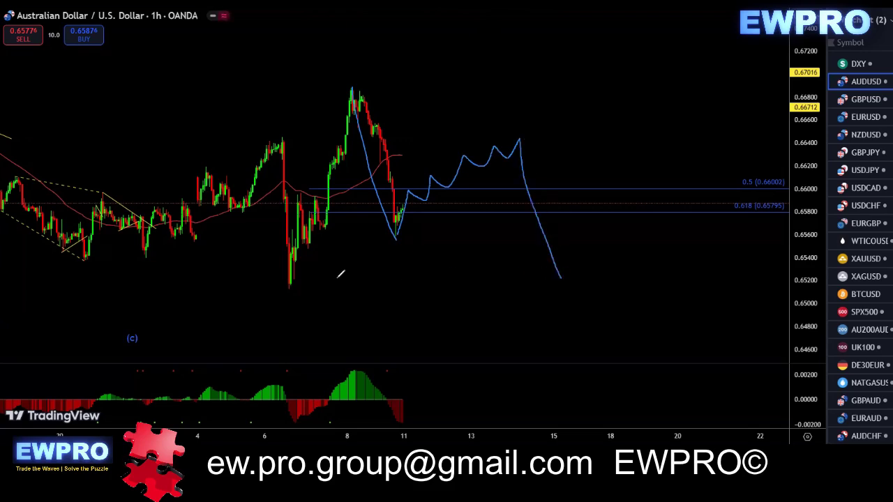
mouse_move(297, 253)
left_mouse_down()
mouse_move(354, 120)
mouse_move(576, 253)
mouse_move(623, 101)
mouse_move(357, 105)
left_mouse_up()
left_click_drag(286, 280, 582, 233)
left_click_drag(621, 99, 671, 392)
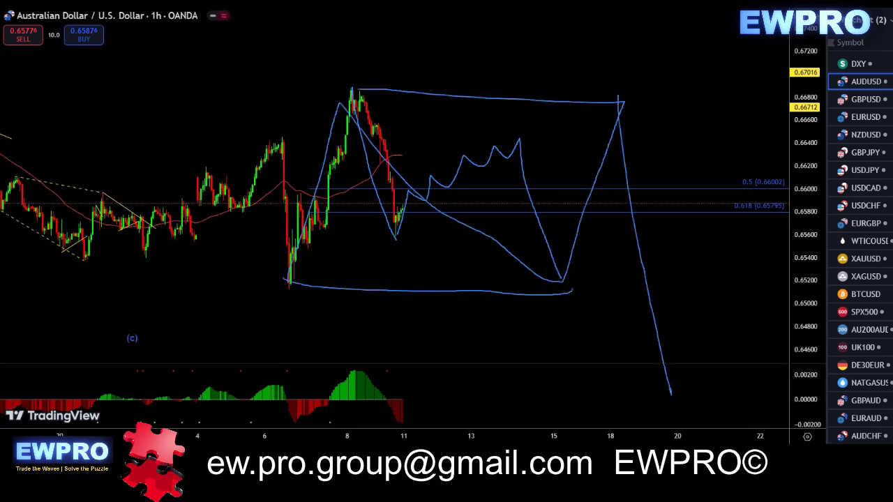
key("e")
- Sketch the rise from the early-November low and a zigzag from the latest low to about 0.669, add strokes around it, and clear the drawing
mouse_move(295, 284)
left_mouse_down()
mouse_move(321, 205)
mouse_move(384, 189)
left_mouse_up()
mouse_move(398, 234)
left_mouse_down()
mouse_move(427, 132)
mouse_move(438, 165)
mouse_move(466, 176)
mouse_move(481, 124)
left_mouse_up()
left_click_drag(499, 94, 500, 89)
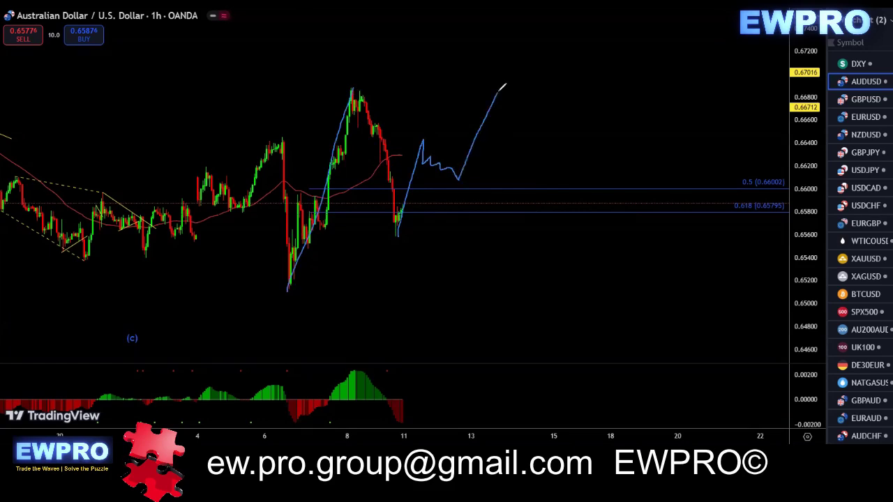
mouse_move(523, 127)
left_mouse_down()
mouse_move(551, 171)
mouse_move(401, 229)
left_mouse_up()
left_click_drag(498, 92, 346, 94)
left_click_drag(545, 176, 593, 48)
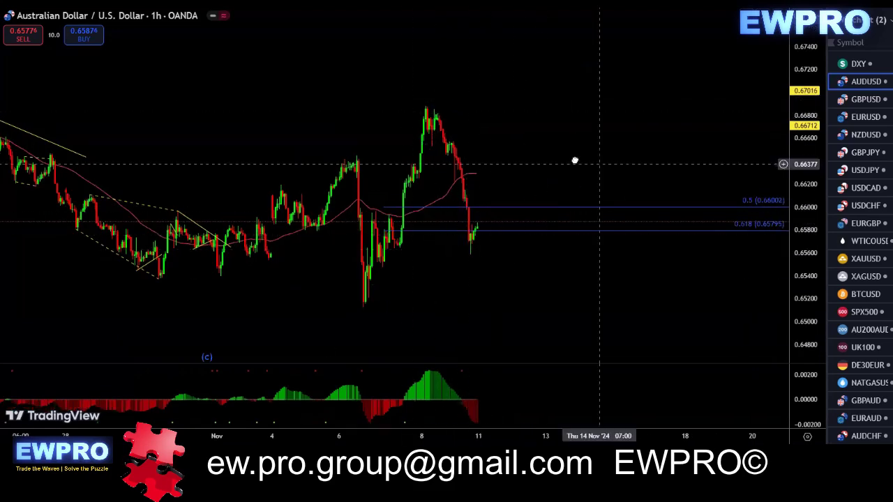
- Sketch two scenarios from the latest low, a stepped rise reversing to about 0.651 and a circled zigzag to about 0.668, and clear both
left_click_drag(608, 155, 524, 156)
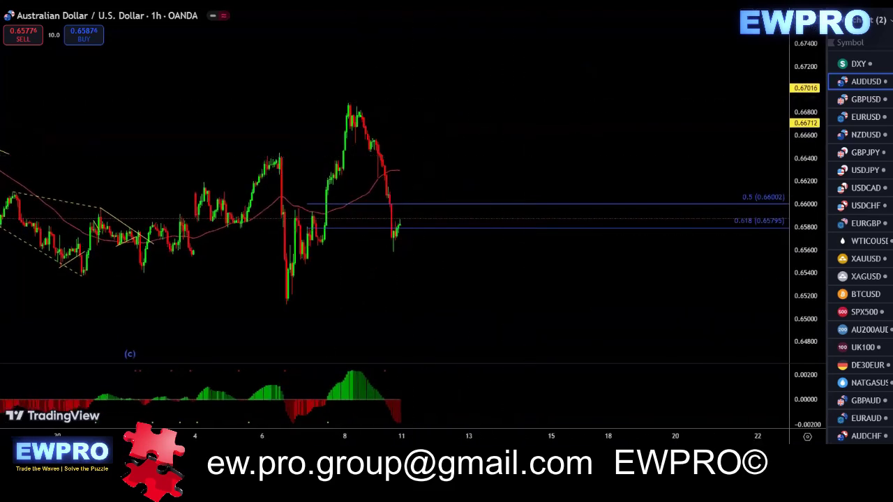
mouse_move(397, 242)
left_mouse_down()
mouse_move(480, 169)
mouse_move(520, 301)
left_mouse_up()
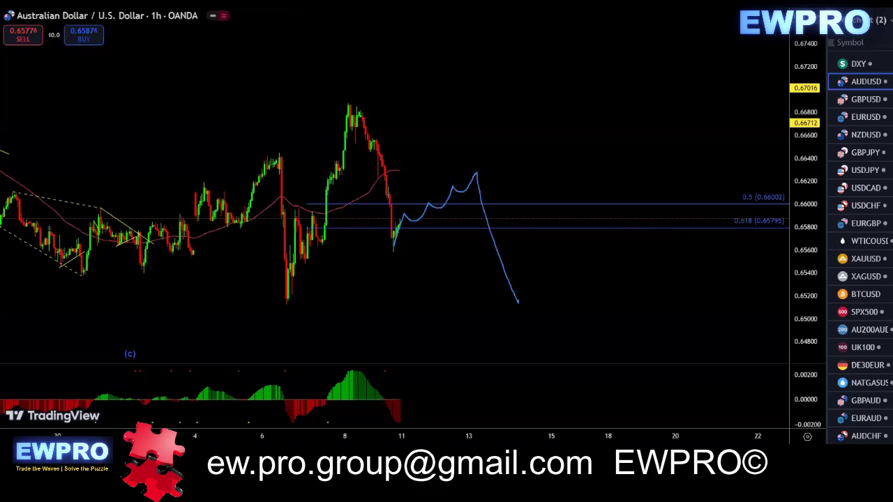
mouse_move(394, 249)
left_mouse_down()
mouse_move(423, 152)
mouse_move(449, 176)
mouse_move(493, 105)
left_mouse_up()
mouse_move(551, 107)
left_mouse_down()
mouse_move(382, 194)
mouse_move(496, 187)
mouse_move(528, 102)
left_mouse_up()
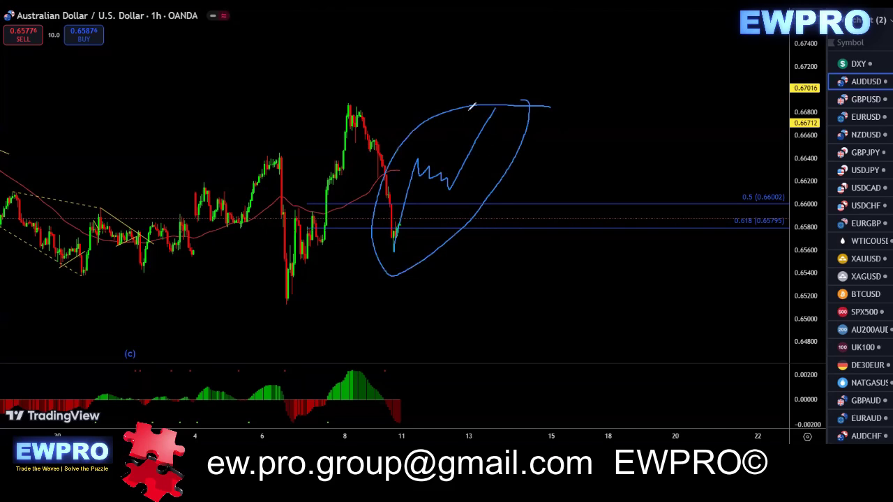
left_click_drag(364, 98, 378, 100)
left_click_drag(358, 247, 401, 248)
key("Escape")
left_click_drag(470, 70, 489, 74)
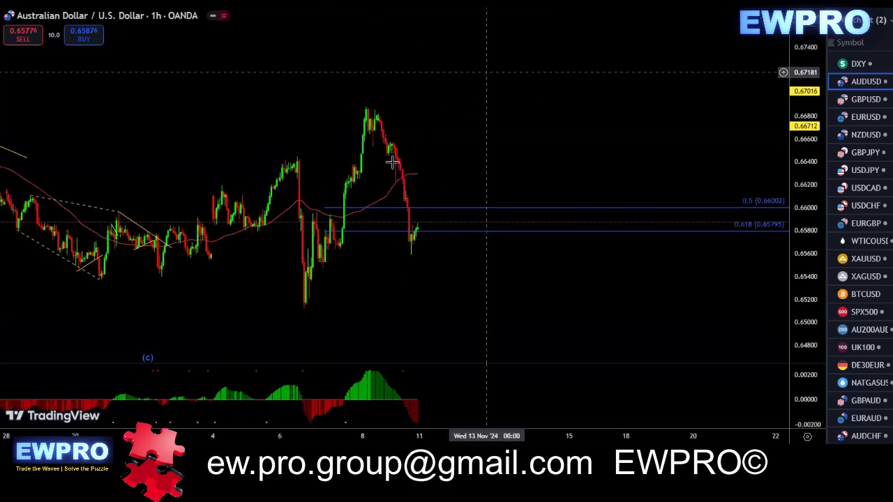
scroll(568, 142, "down", 4)
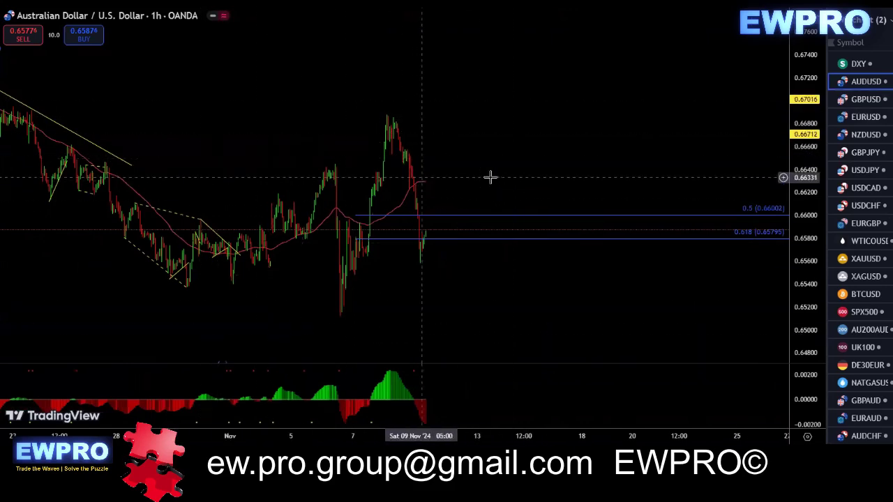
- Open the GBPUSD chart on the daily timeframe with the larger A-B wave structure in view
left_click(870, 102)
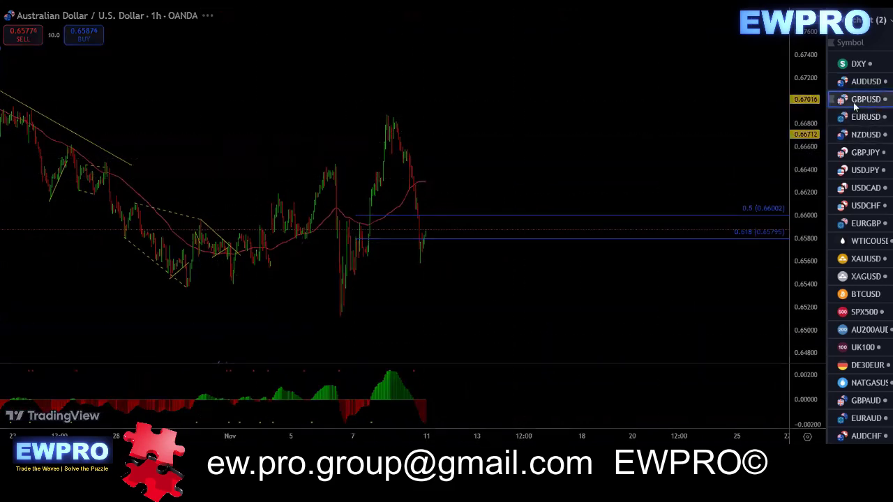
type("1d")
key("Return")
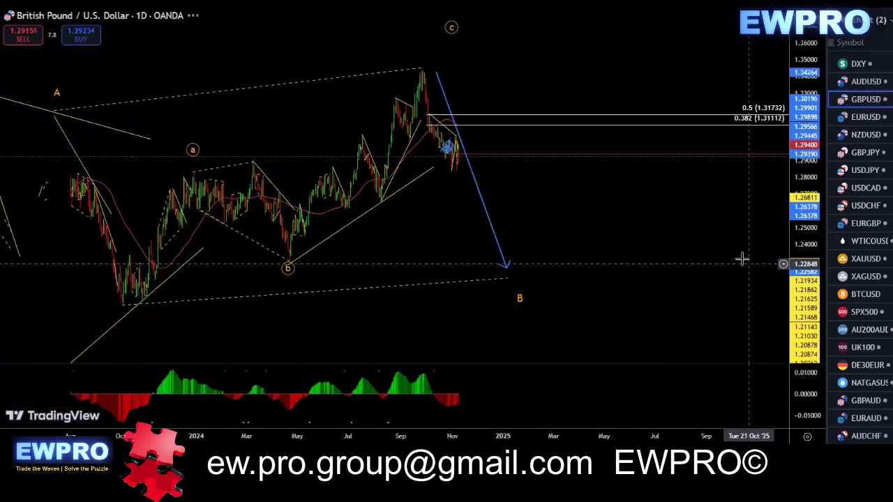
scroll(741, 259, "down", 3)
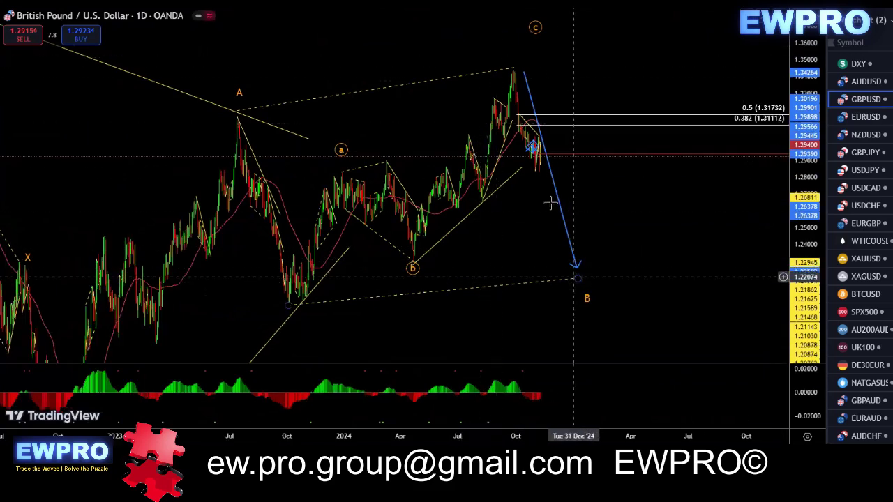
- Switch the GBPUSD chart to the 4-hour timeframe and remove the Elliott wave count at the latest price swings
left_click(410, 2)
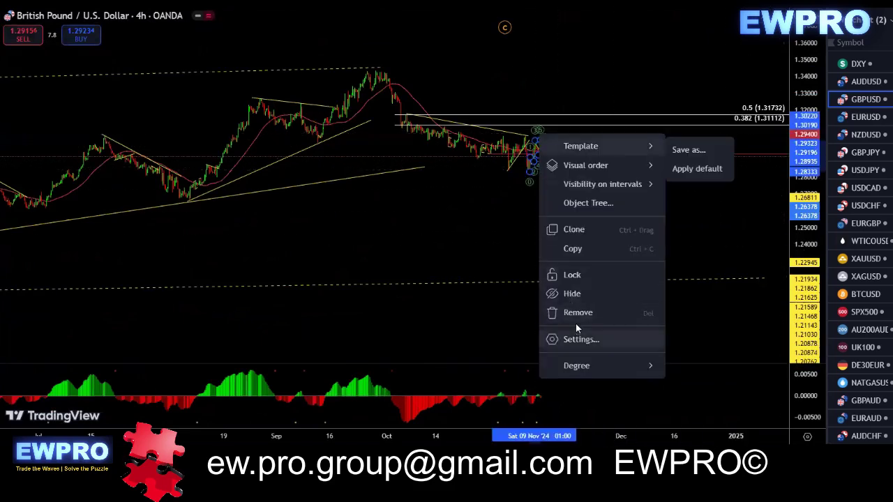
left_click(578, 313)
left_click_drag(807, 284, 801, 214)
scroll(649, 218, "up", 2)
left_click_drag(550, 212, 507, 228)
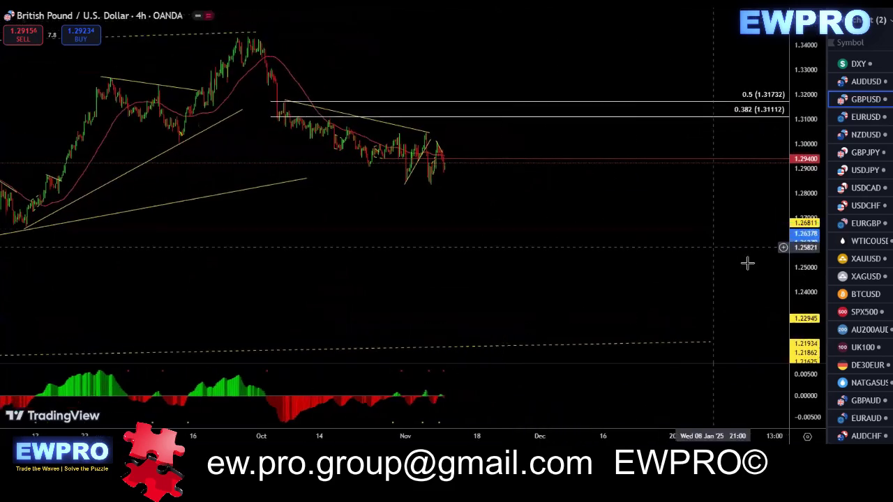
- Switch the GBPUSD chart to the 1-hour timeframe and rescale it around the late-October to early-November swings
left_click_drag(805, 292, 802, 186)
left_click_drag(695, 114, 574, 139)
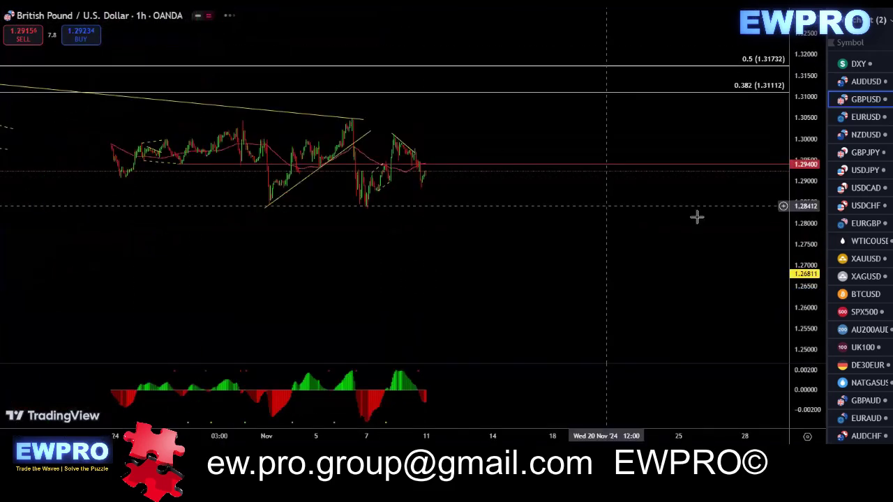
left_click_drag(810, 273, 809, 190)
double_click(810, 201)
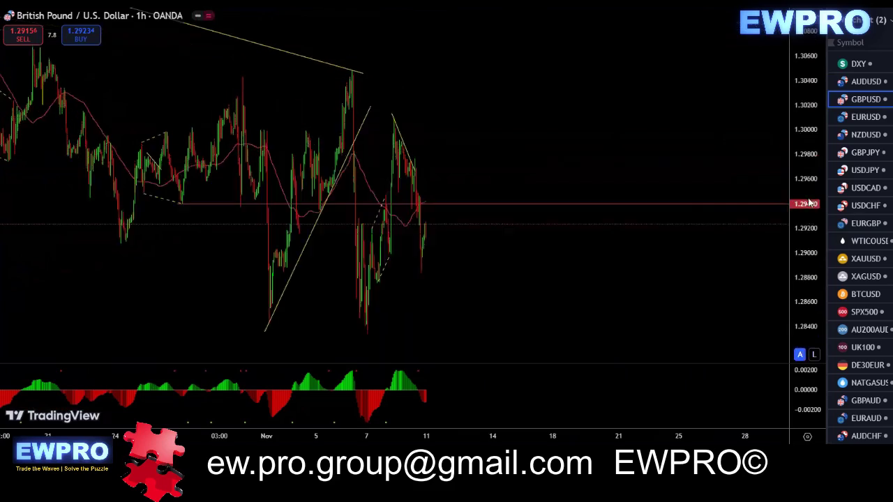
left_click_drag(805, 146, 808, 227)
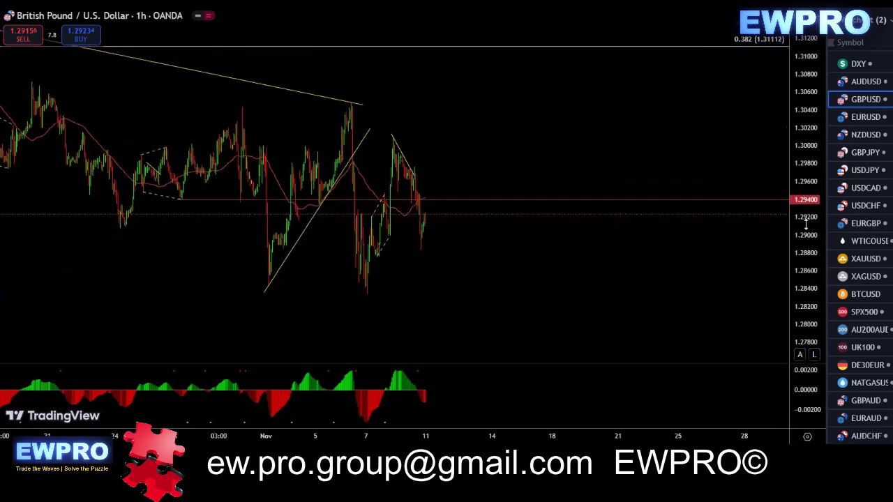
left_click_drag(550, 160, 513, 154)
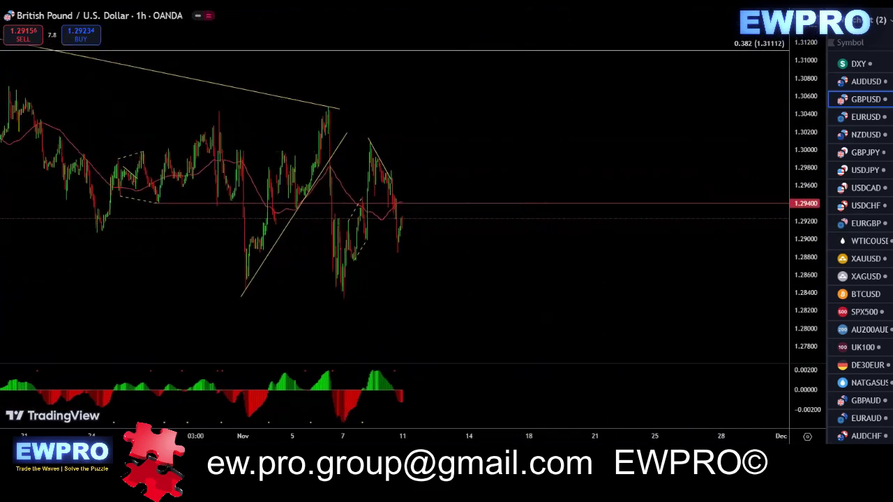
- Sketch the rise from the 1.283 low to about 1.301, an extension to about 1.306 and marks at the extremes, and clear the drawing
left_click_drag(344, 302, 370, 144)
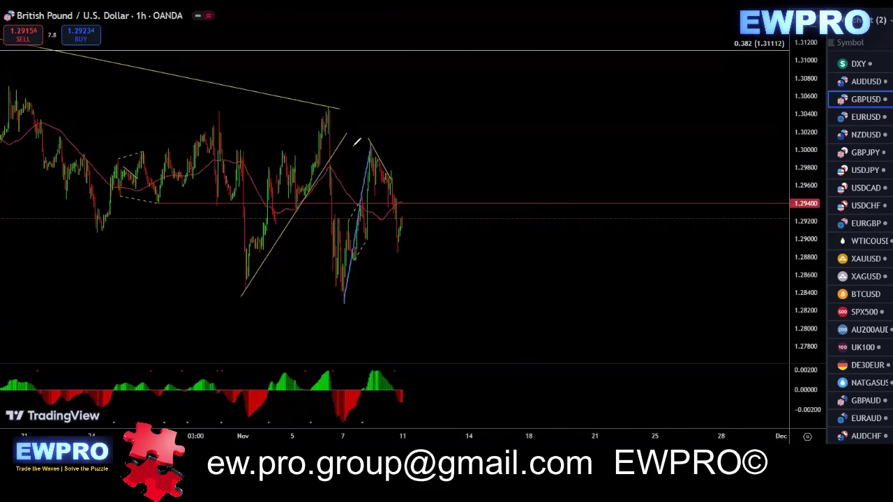
mouse_move(344, 304)
left_mouse_down()
mouse_move(392, 94)
mouse_move(347, 107)
left_mouse_up()
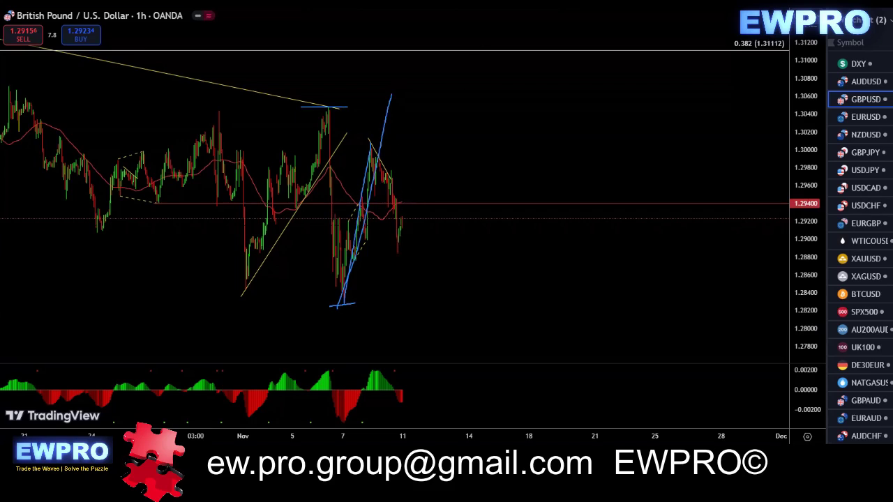
key("e")
- Sketch a rise from the 1.283 low to about 1.304 and an alternating path peaking near 1.304 before falling to about 1.284; clear both
mouse_move(342, 304)
left_mouse_down()
mouse_move(374, 139)
mouse_move(398, 239)
mouse_move(466, 112)
left_mouse_up()
mouse_move(327, 108)
left_mouse_down()
mouse_move(340, 300)
mouse_move(485, 122)
mouse_move(568, 286)
left_mouse_up()
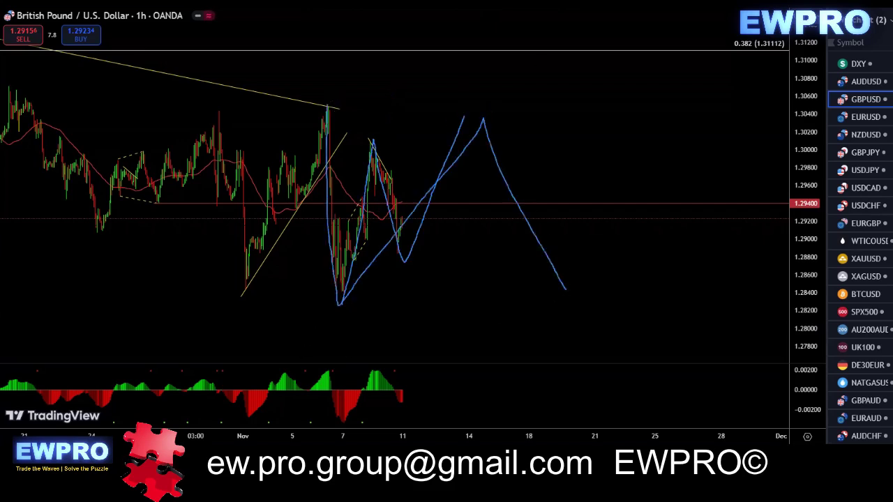
key("Escape")
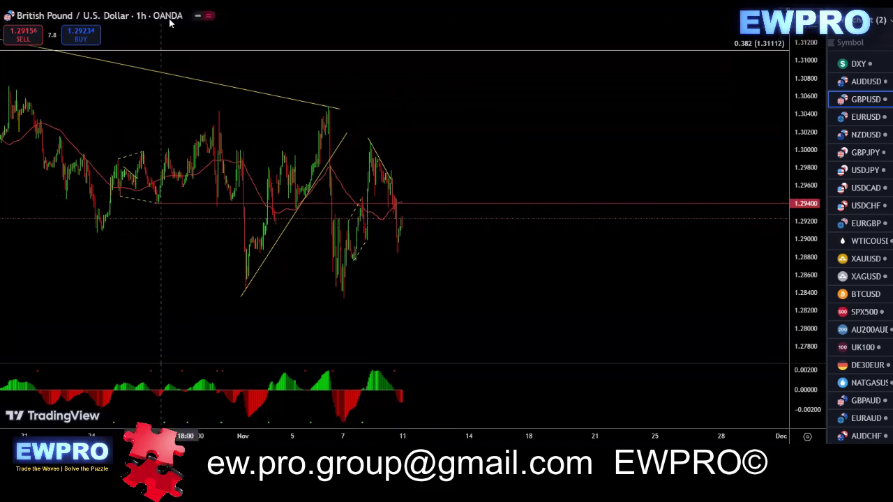
- Switch the GBPUSD chart to the 15-minute timeframe and extend the descending trendline from the 8 November high past the latest bars
scroll(580, 181, "down", 1)
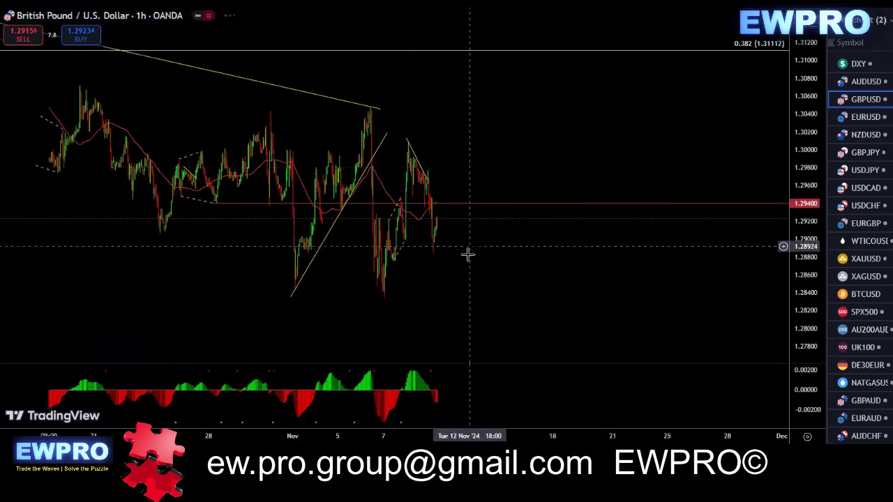
left_click_drag(506, 268, 445, 263)
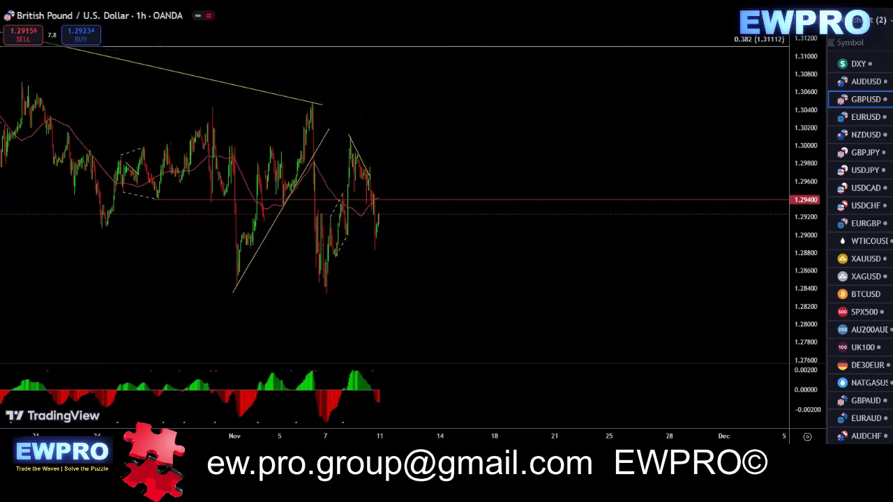
left_click(164, 2)
left_click(196, 246)
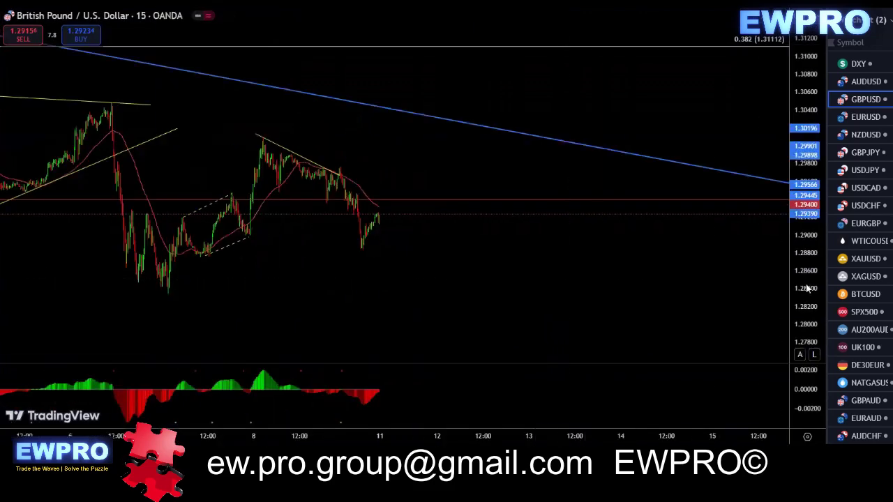
scroll(530, 252, "up", 2)
left_click_drag(207, 138, 267, 159)
left_click_drag(385, 130, 544, 114)
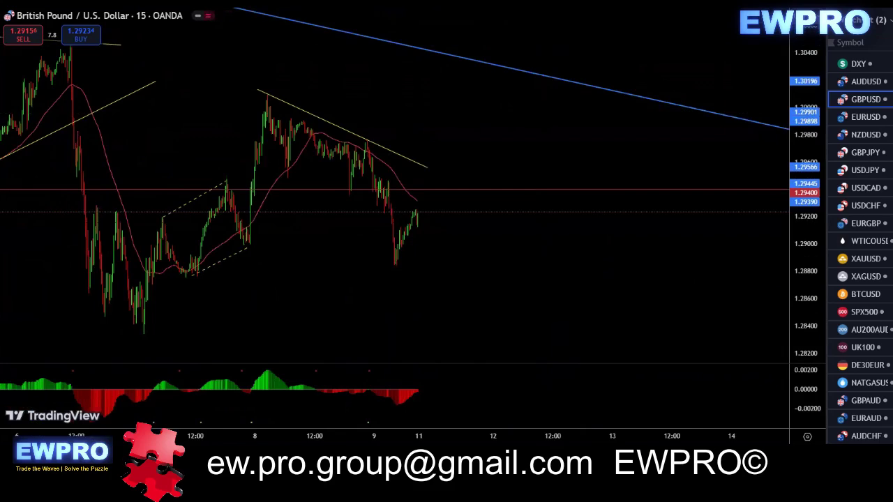
- Sketch a zigzag from the 1.301 high to about 1.288, a stepped rise to about 1.294 and a fall to about 1.284, and undo it
mouse_move(261, 96)
left_mouse_down()
mouse_move(295, 170)
mouse_move(361, 139)
mouse_move(397, 269)
left_mouse_up()
mouse_move(420, 233)
left_mouse_down()
mouse_move(515, 182)
mouse_move(542, 308)
left_mouse_up()
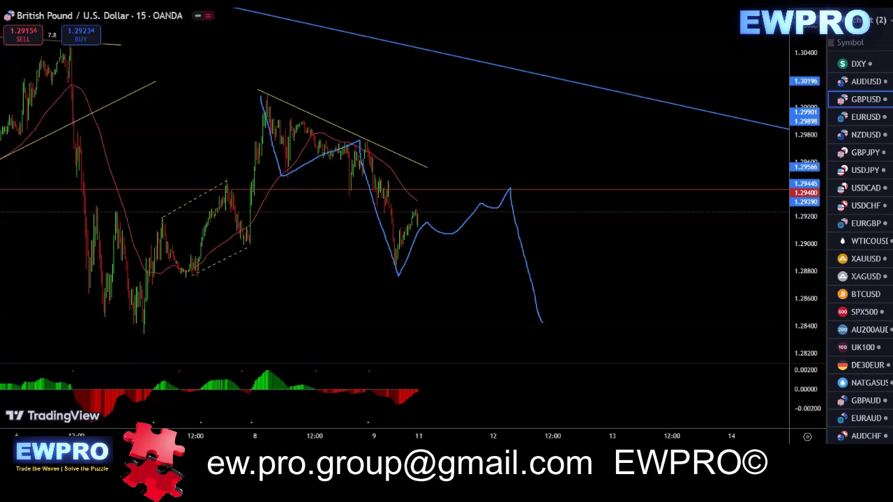
key("ctrl+z")
left_click_drag(549, 104, 511, 105)
- Open the EURUSD chart on the daily timeframe with the wave count toward (X) in view
left_click(865, 119)
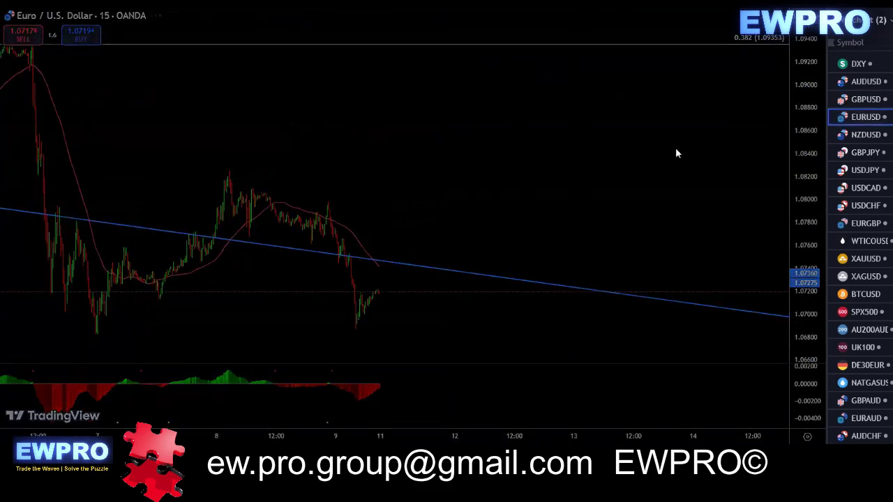
type("1D")
key("Return")
left_click_drag(806, 155, 805, 203)
scroll(683, 206, "down", 3)
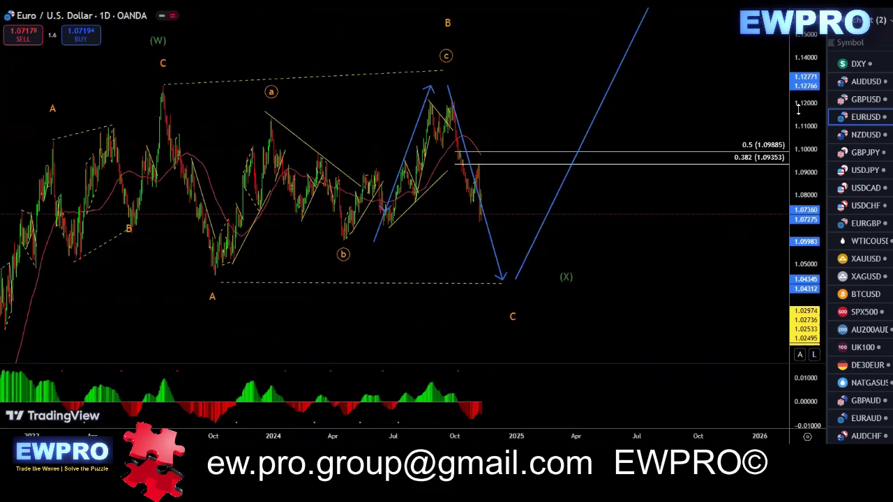
- Sketch a fall from the wave B high to about 1.04 and a rally above 1.18 on the daily chart, and clear it
left_click_drag(689, 113, 648, 125)
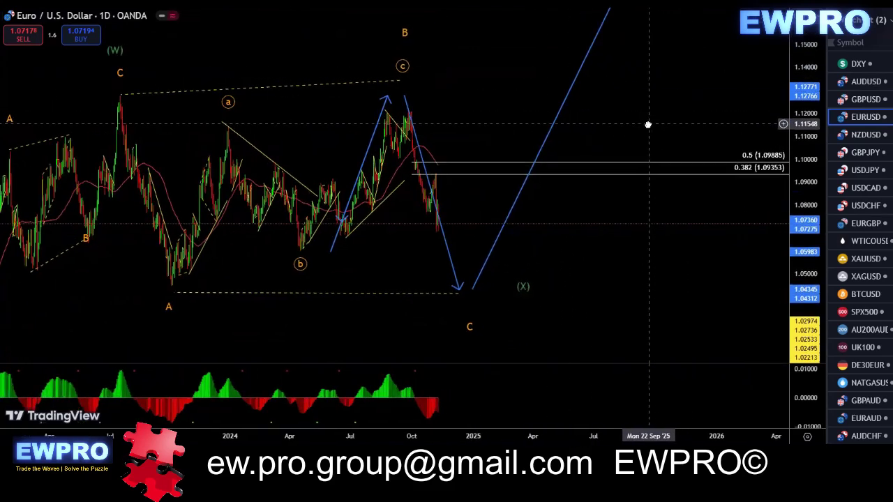
scroll(652, 123, "down", 2)
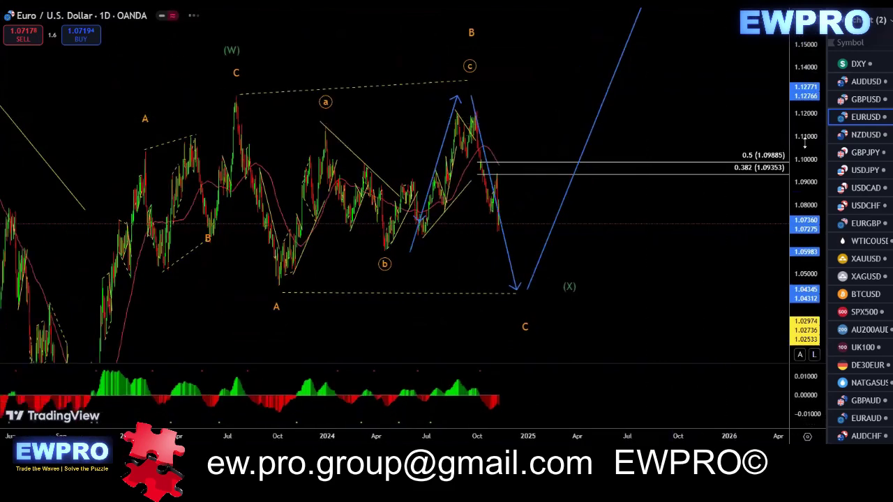
left_click_drag(688, 114, 648, 131)
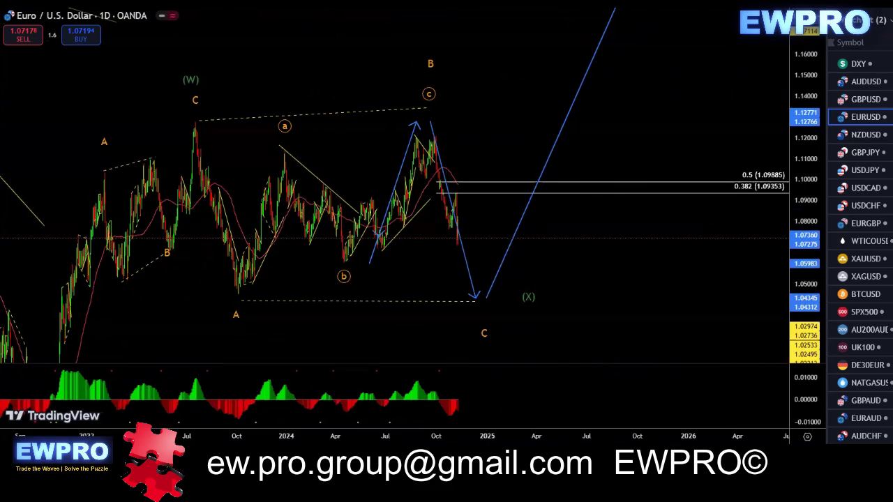
mouse_move(433, 124)
left_mouse_down()
mouse_move(479, 311)
mouse_move(577, 9)
left_mouse_up()
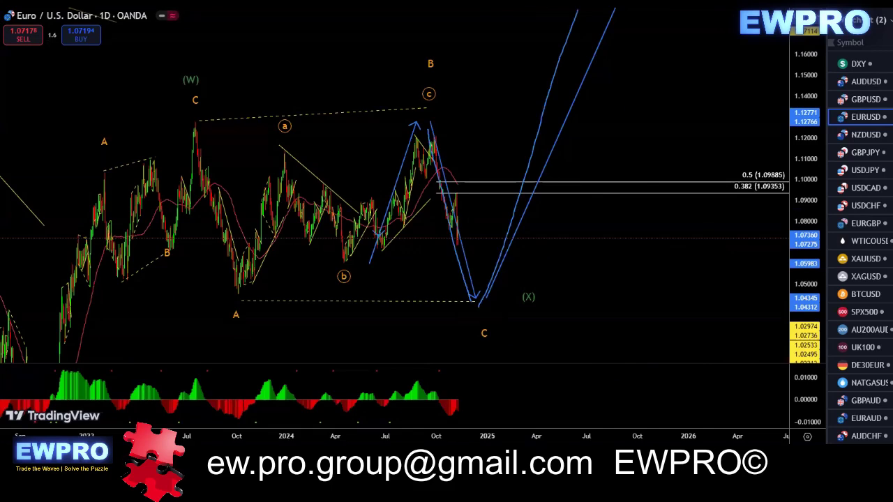
- Switch the EURUSD chart to the 4-hour timeframe and rescale it around the decline from wave v
left_click(324, 57)
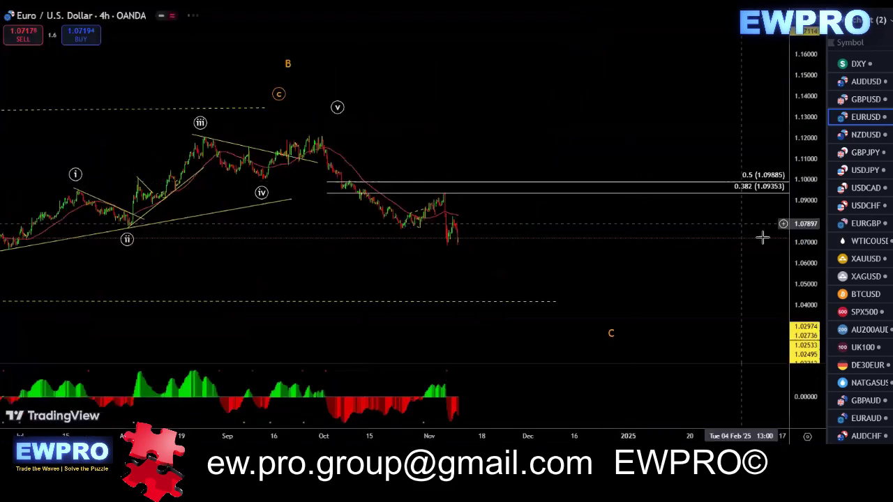
double_click(804, 255)
left_click_drag(801, 229, 800, 254)
left_click_drag(642, 239, 562, 222)
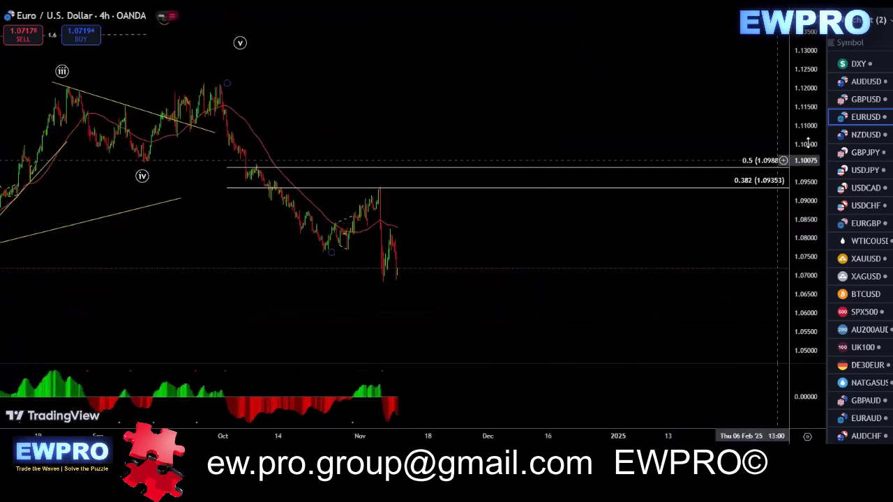
left_click_drag(802, 202, 802, 215)
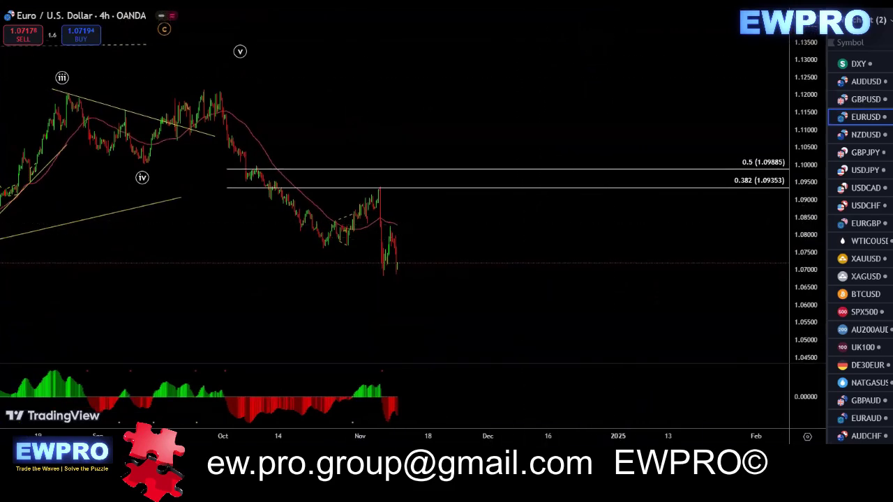
- Sketch a rise from the November low near 1.069 to about 1.10 with a line across the 1.0935 high, and clear both
left_click_drag(380, 274, 412, 164)
left_click_drag(367, 188, 407, 184)
key("Escape")
scroll(489, 103, "down", 3)
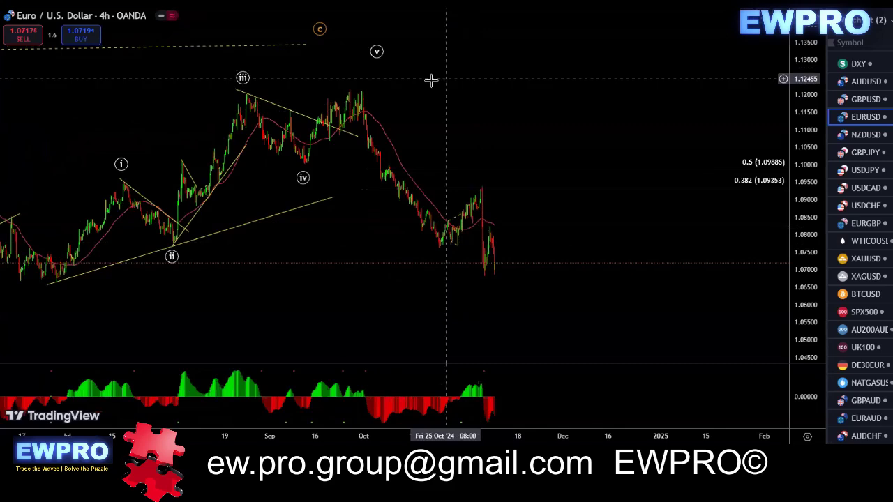
- Sketch a rising channel around the late-October recovery, the drop to about 1.07 and a mark at the 1.076 low, and clear the drawing
scroll(436, 79, "up", 2)
left_click_drag(334, 255, 394, 199)
mouse_move(338, 224)
left_mouse_down()
mouse_move(395, 180)
mouse_move(387, 270)
left_mouse_up()
left_click_drag(324, 246, 347, 246)
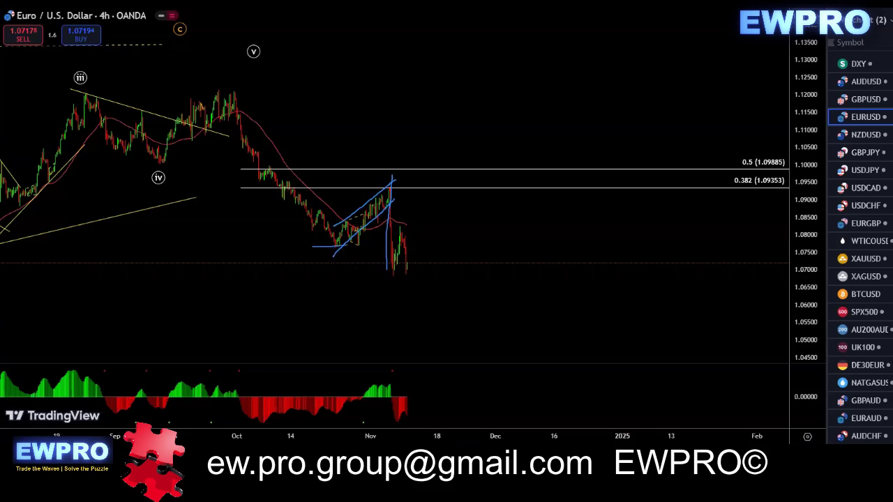
key("Escape")
scroll(563, 142, "down", 2)
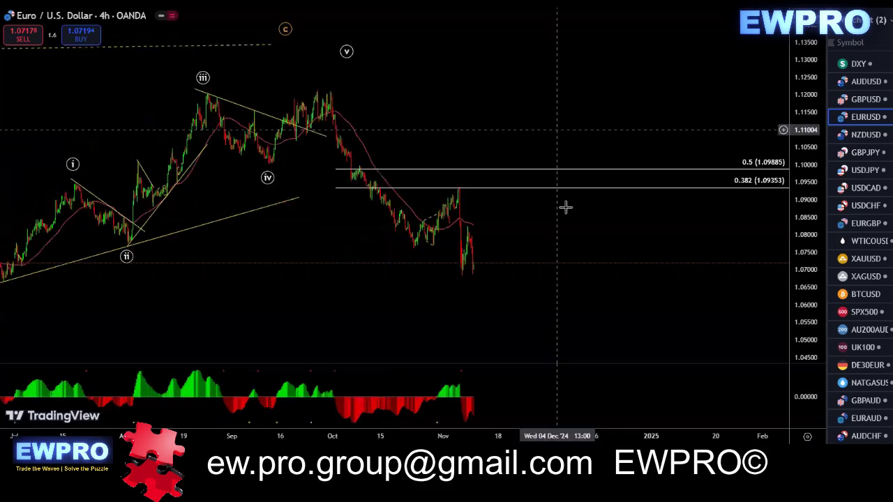
- Underline the oscillator from early October to the latest bars on the 4-hour chart, and clear the mark
scroll(544, 215, "up", 4)
scroll(513, 225, "up", 2)
left_click_drag(398, 221, 465, 214)
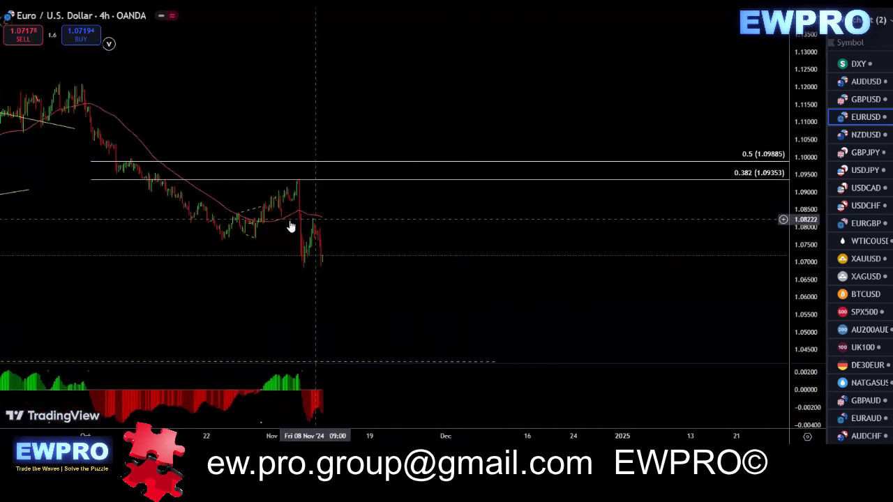
left_click_drag(373, 229, 425, 229)
scroll(426, 229, "left", 3)
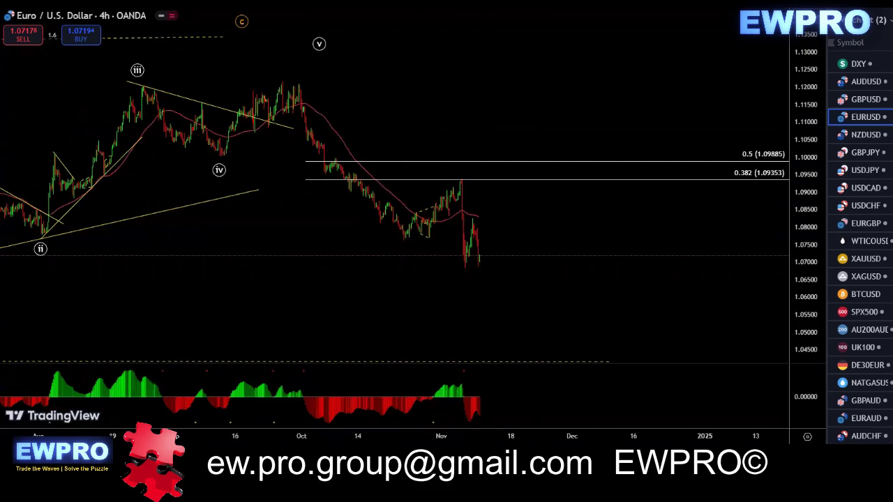
left_click_drag(321, 422, 488, 423)
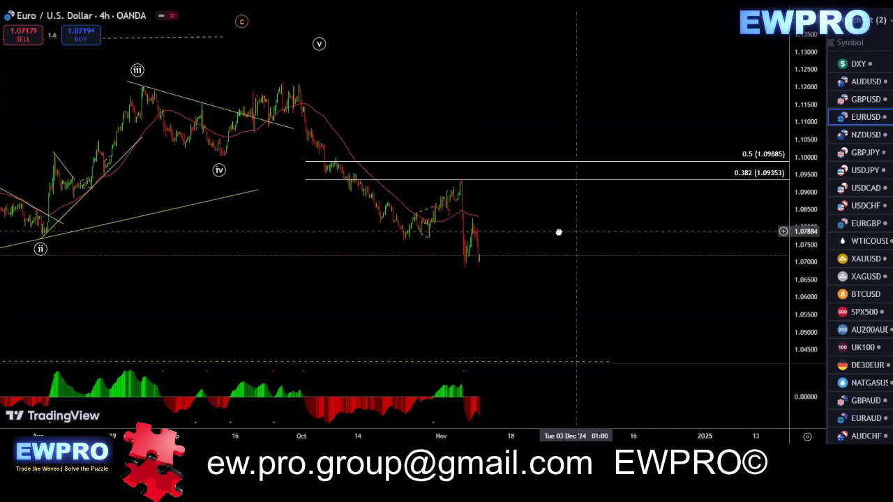
- Switch the EURUSD chart to the 1-hour timeframe and rescale it around the November decline from the 0.382 level
left_click_drag(566, 231, 509, 232)
scroll(508, 232, "down", 5)
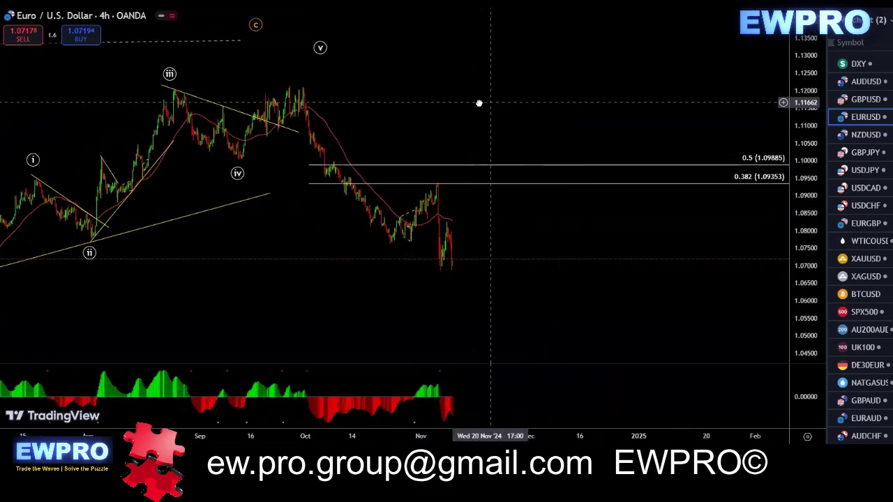
left_click(160, 1)
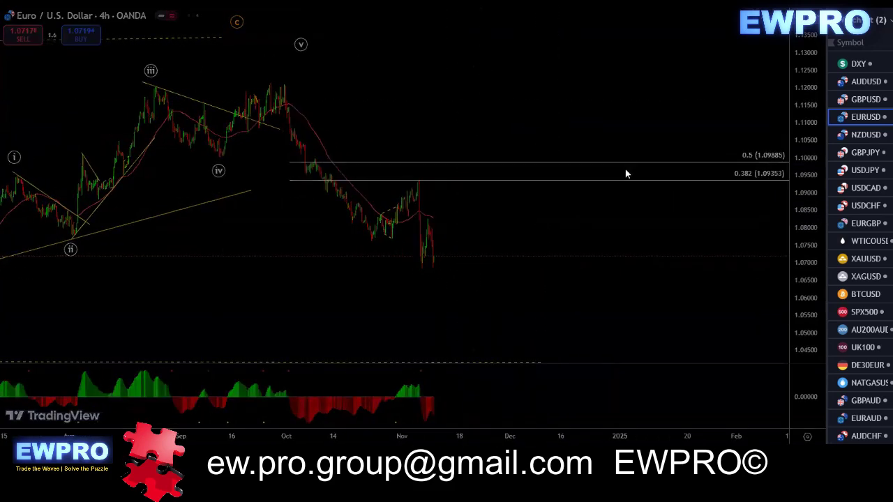
double_click(807, 259)
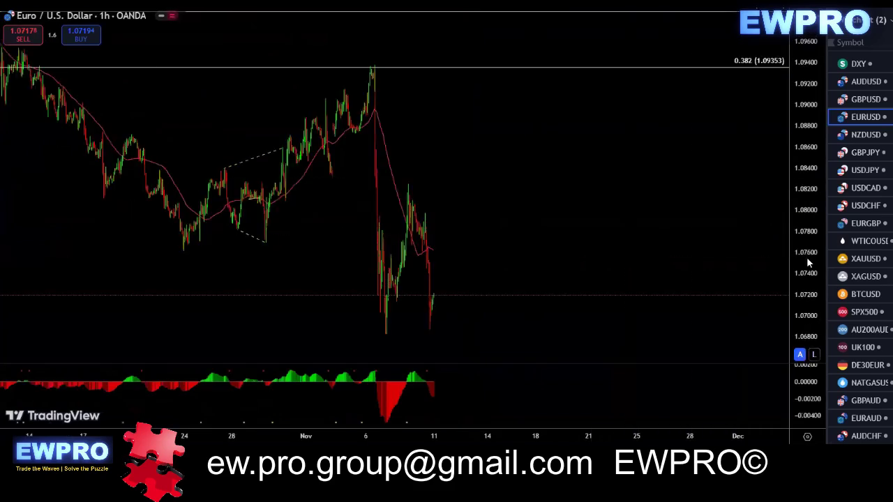
left_click_drag(801, 199, 803, 263)
left_click_drag(669, 206, 617, 205)
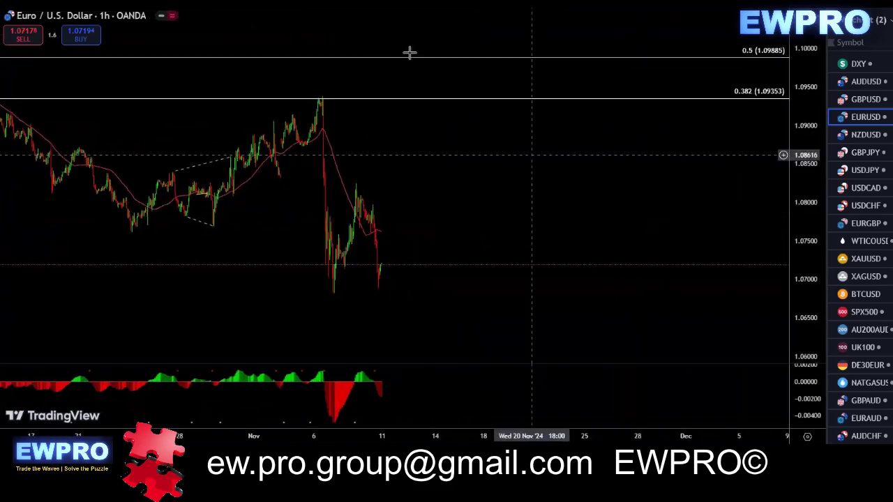
- Trace the EURUSD drop from the November high to about 1.0675, the rebound to about 1.082 and the second drop to about 1.068
left_click(317, 92)
left_click(326, 297)
left_click(357, 185)
left_click(381, 294)
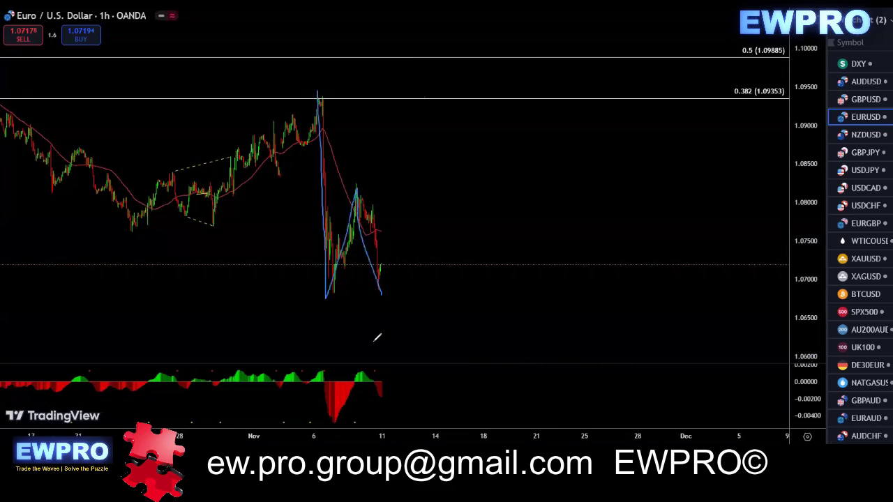
- Project swings to about 1.076, 1.064 and 1.08 and a drop below 1.06, bound them with channel lines, and clear the drawings
mouse_move(383, 284)
left_mouse_down()
mouse_move(402, 259)
mouse_move(468, 231)
mouse_move(512, 314)
left_mouse_up()
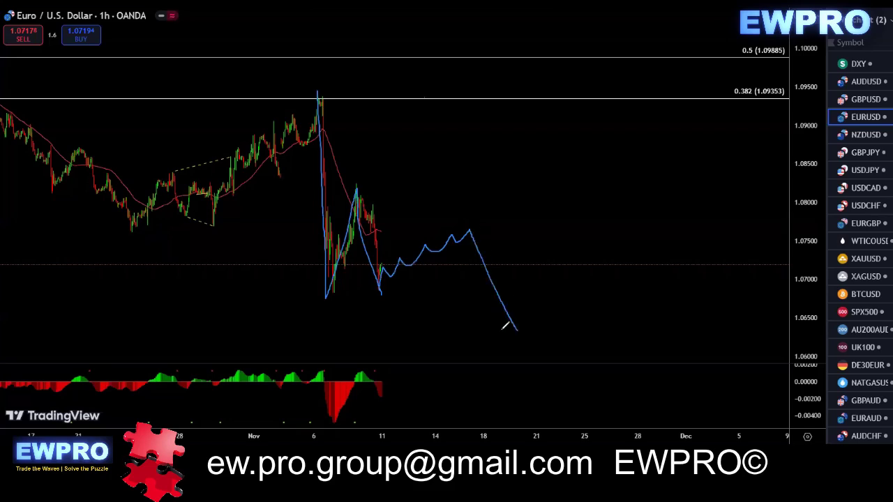
mouse_move(352, 297)
left_mouse_down()
mouse_move(329, 296)
mouse_move(358, 178)
mouse_move(496, 307)
mouse_move(546, 239)
mouse_move(484, 189)
mouse_move(336, 286)
mouse_move(505, 322)
left_mouse_up()
left_click_drag(565, 198, 657, 381)
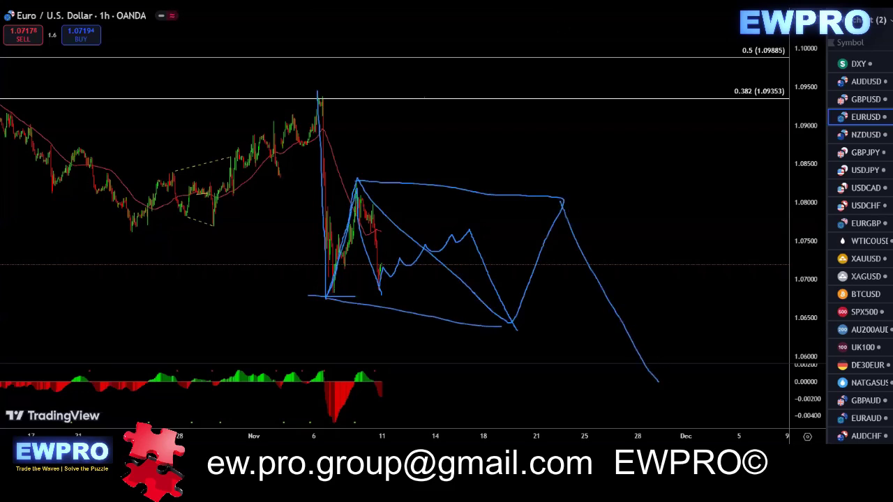
key("Escape")
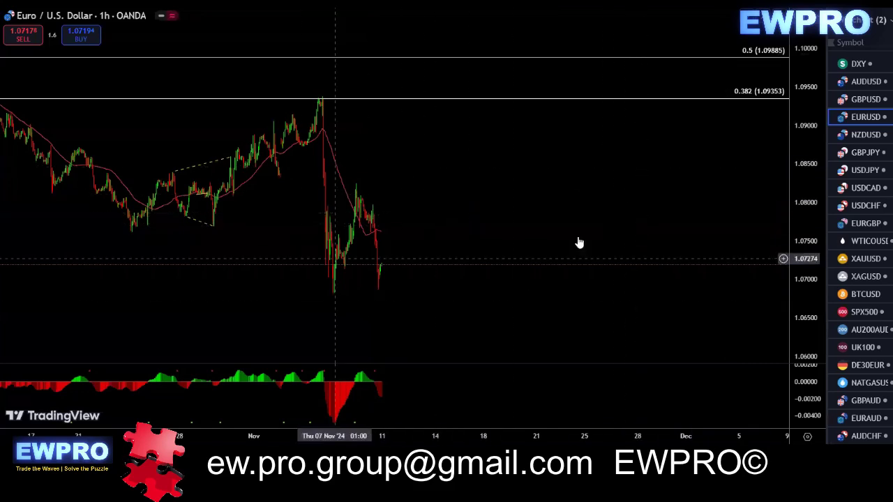
- Open the NZDUSD chart on the daily timeframe and rescale it to show waves a, b and c with the invalidation point
left_click(866, 136)
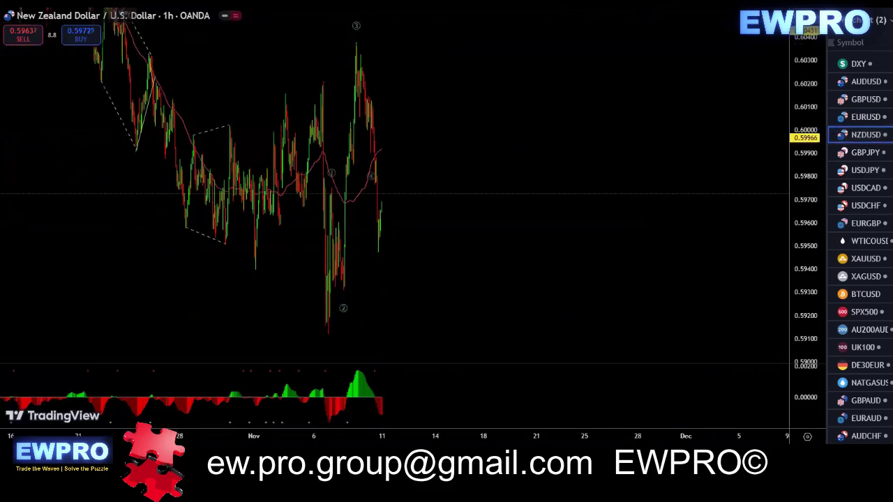
double_click(805, 226)
left_click_drag(806, 171, 807, 233)
scroll(558, 194, "down", 1)
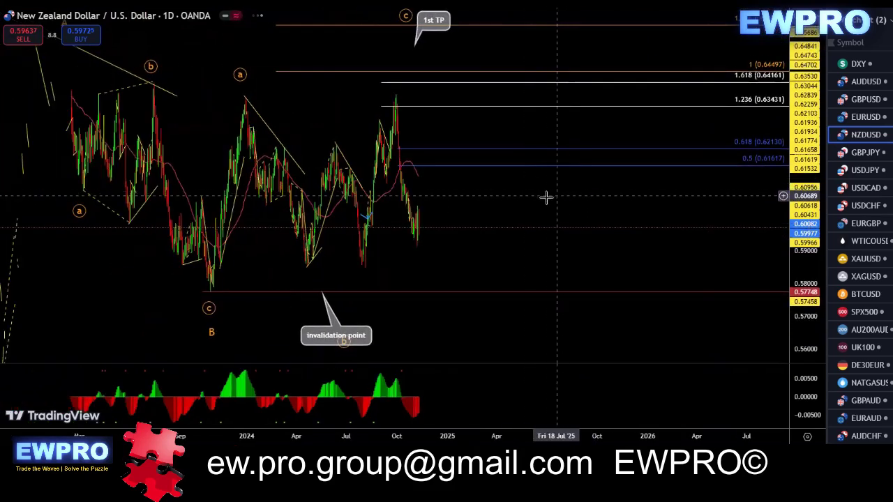
left_click_drag(543, 201, 622, 201)
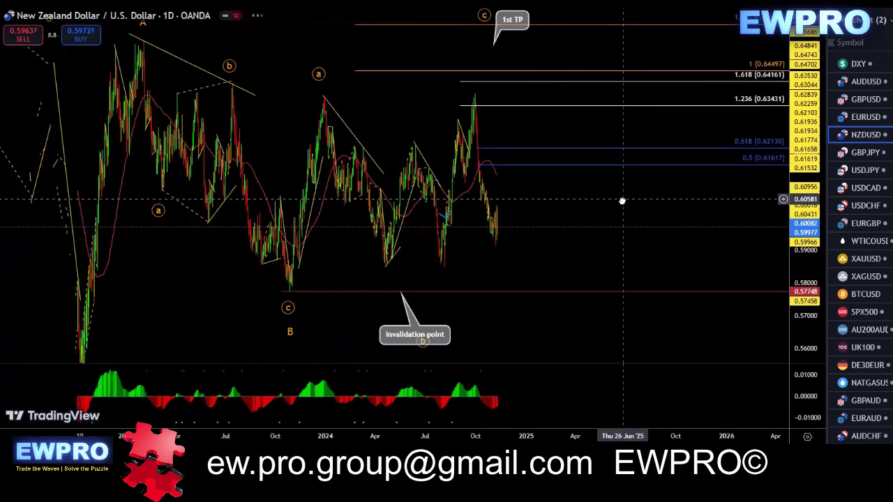
double_click(811, 238)
scroll(589, 207, "up", 1)
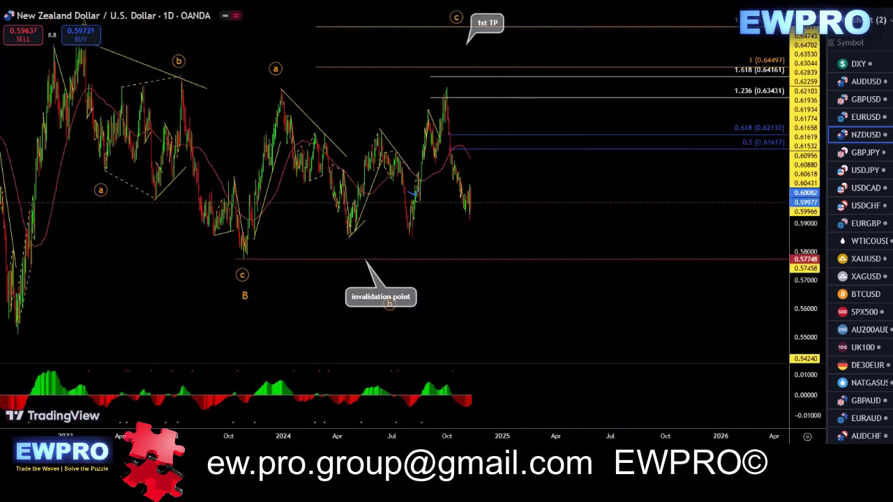
- Sketch a rise to about 0.618 and a fall below 0.5775, trace the larger swings from the 0.55 low, and clear the drawings
mouse_move(470, 216)
left_mouse_down()
mouse_move(565, 143)
mouse_move(646, 261)
left_mouse_up()
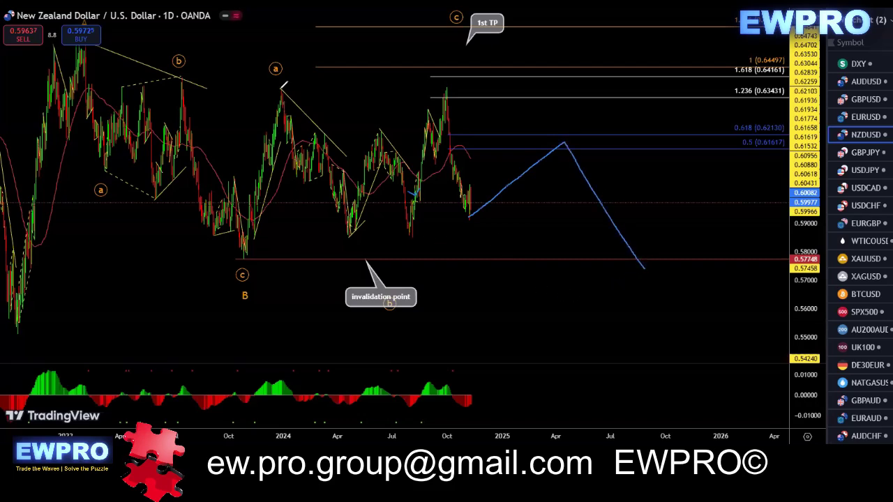
mouse_move(85, 46)
left_mouse_down()
mouse_move(93, 164)
mouse_move(202, 147)
mouse_move(268, 149)
mouse_move(284, 83)
mouse_move(426, 242)
mouse_move(452, 91)
mouse_move(479, 214)
mouse_move(579, 140)
mouse_move(642, 283)
mouse_move(708, 246)
mouse_move(759, 325)
mouse_move(354, 39)
mouse_move(133, 235)
mouse_move(727, 215)
left_mouse_up()
mouse_move(24, 335)
left_mouse_down()
mouse_move(67, 24)
mouse_move(739, 313)
mouse_move(793, 29)
left_mouse_up()
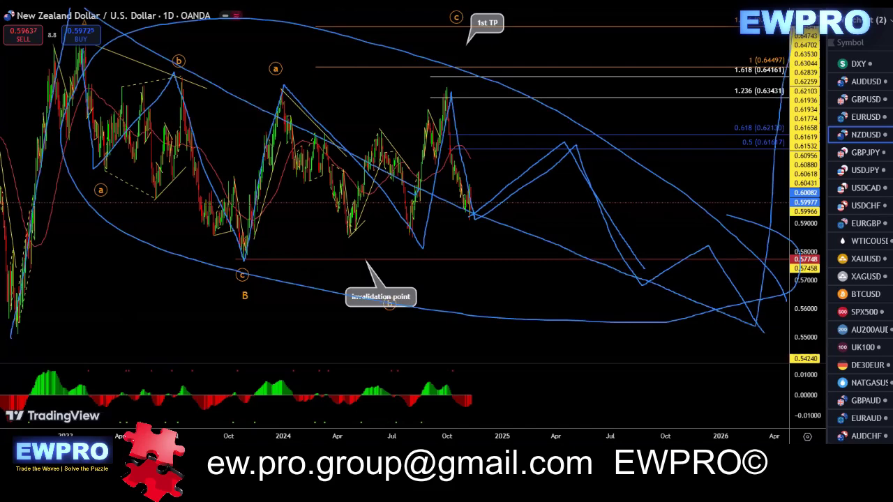
key("Escape")
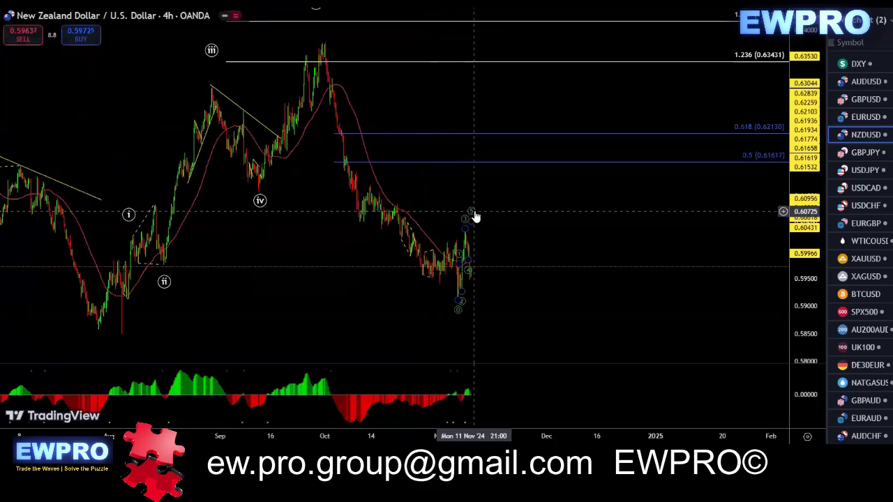
- Remove the small numbered wave count around the November swings from the 4-hour NZDUSD chart
right_click(471, 214)
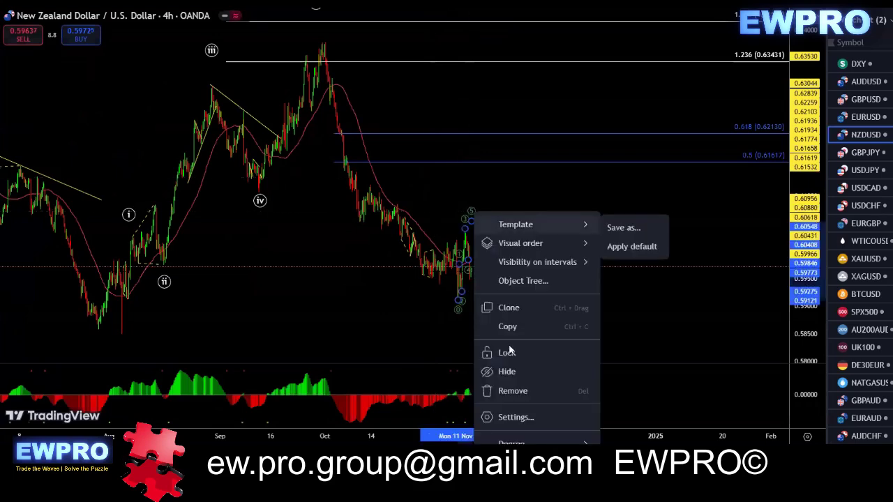
left_click(513, 390)
- Sketch the late-October lows near 0.594 and the recovery to about 0.60 on the 4-hour NZDUSD chart, and clear the drawing
mouse_move(610, 208)
left_mouse_down()
mouse_move(665, 215)
mouse_move(556, 210)
mouse_move(645, 202)
left_mouse_up()
scroll(600, 209, "up", 3)
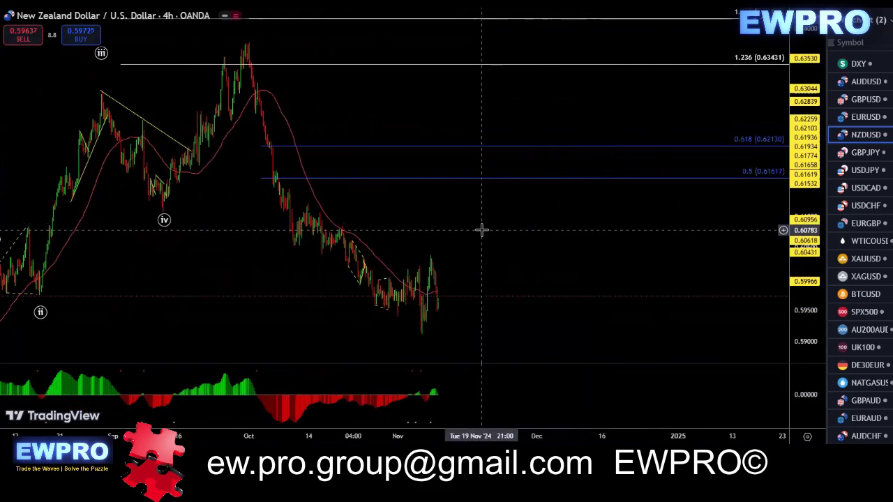
scroll(482, 230, "down", 2)
scroll(509, 235, "up", 3)
scroll(503, 238, "down", 1)
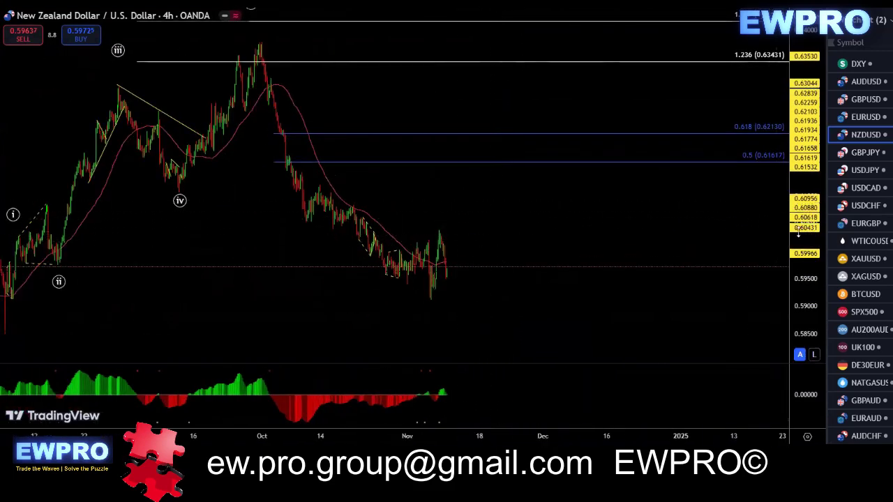
left_click_drag(800, 240, 804, 196)
left_click_drag(627, 228, 607, 200)
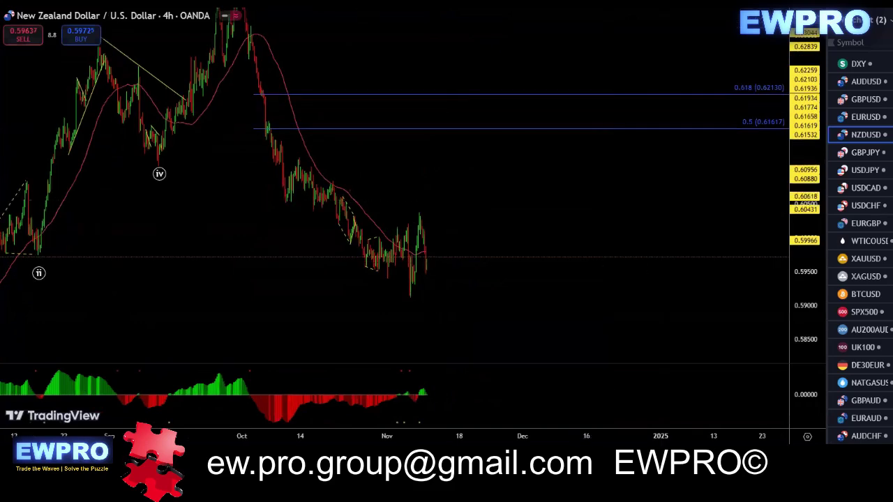
mouse_move(377, 275)
left_mouse_down()
mouse_move(382, 283)
mouse_move(395, 244)
mouse_move(413, 227)
left_mouse_up()
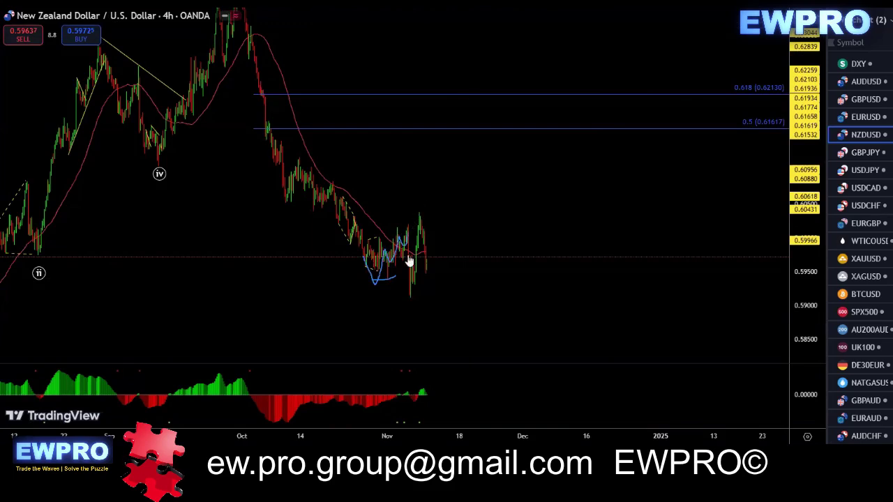
key("Escape")
- Mark the November highs near 0.602 and 0.604, trace the rise from the 0.591 low and the following drop, and clear the marks
scroll(488, 223, "up", 4)
left_click_drag(528, 198, 600, 188)
left_click_drag(805, 296, 806, 237)
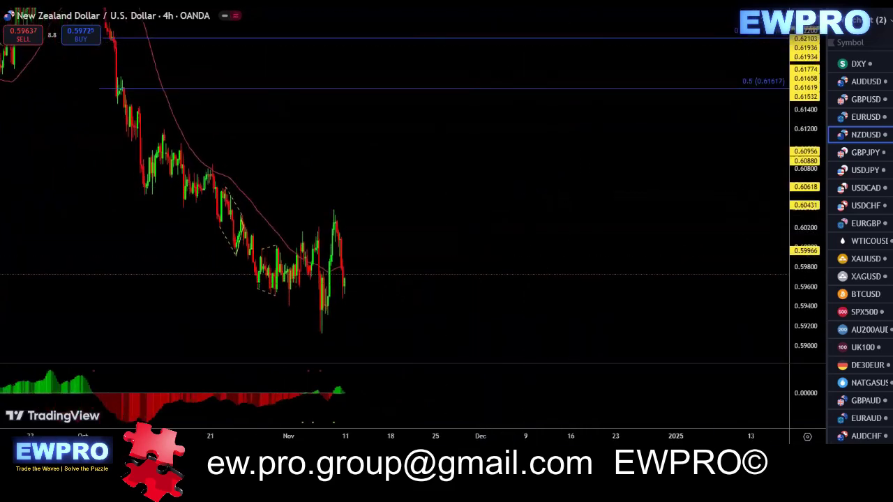
left_click_drag(302, 228, 329, 226)
left_click_drag(323, 206, 343, 206)
mouse_move(317, 333)
left_mouse_down()
mouse_move(338, 207)
mouse_move(345, 286)
left_mouse_up()
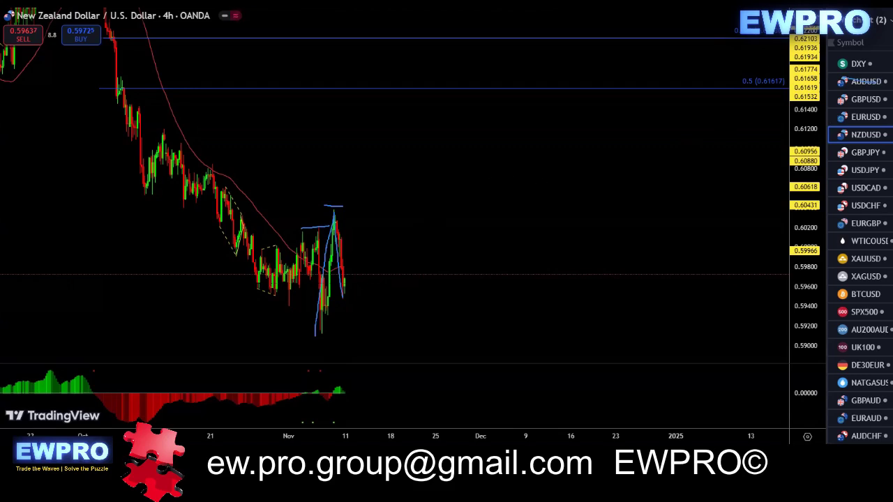
key("Escape")
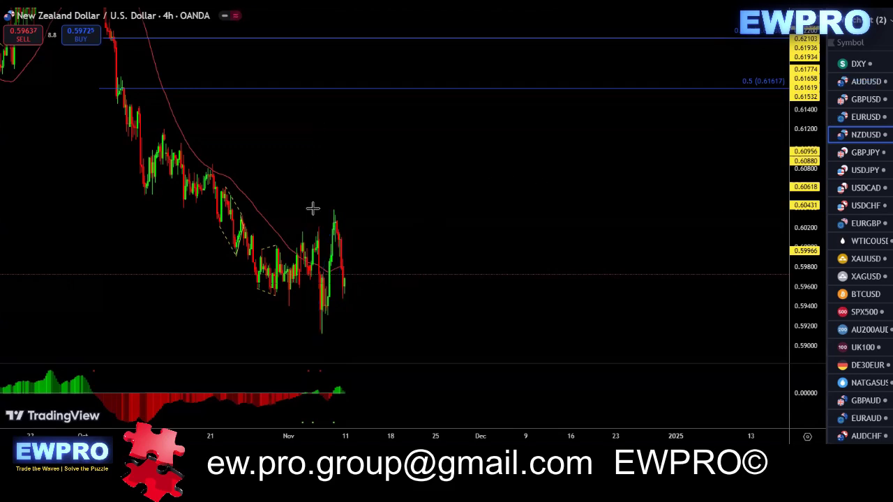
- Open the GBPJPY chart on the daily timeframe and rescale it around waves Z, A and B
left_click(865, 152)
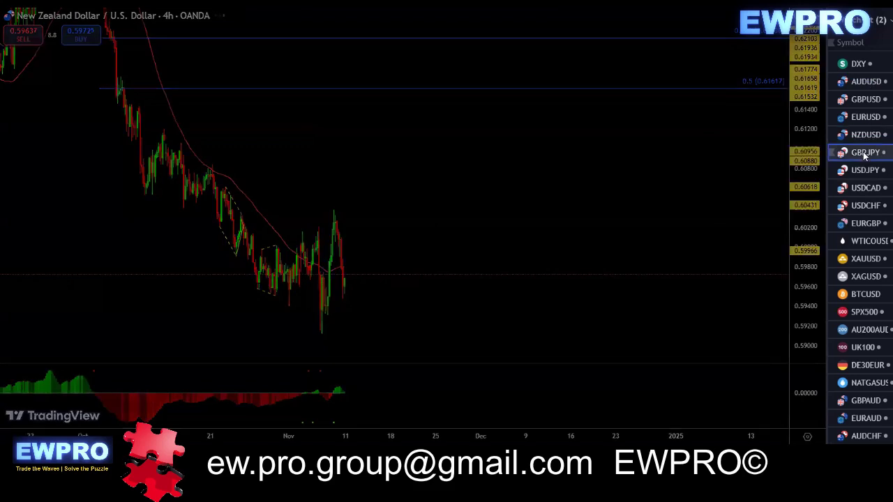
left_click(188, 5)
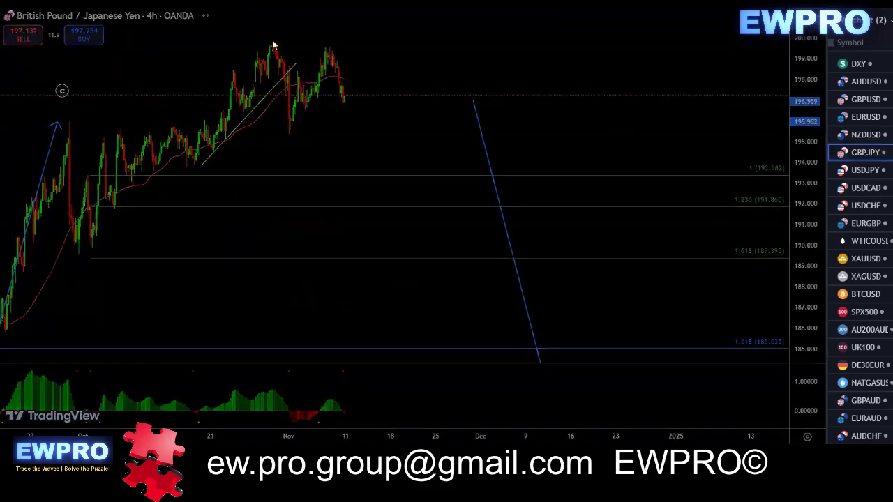
double_click(802, 201)
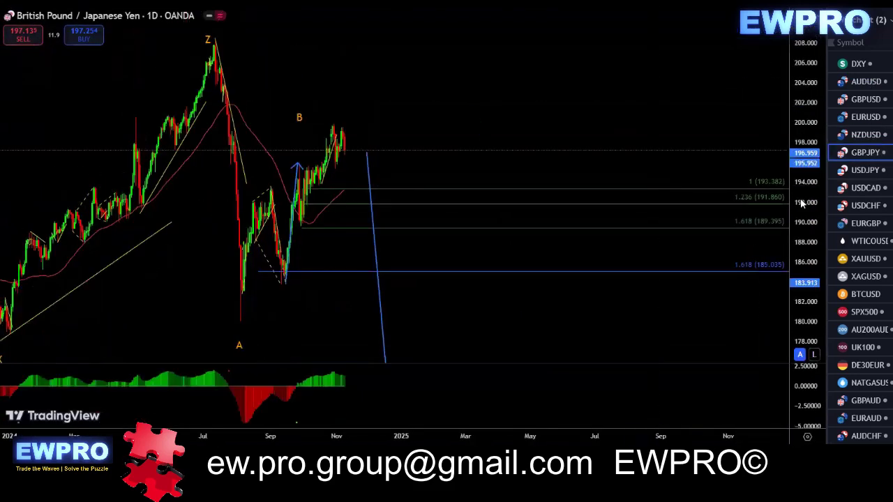
scroll(592, 116, "down", 2)
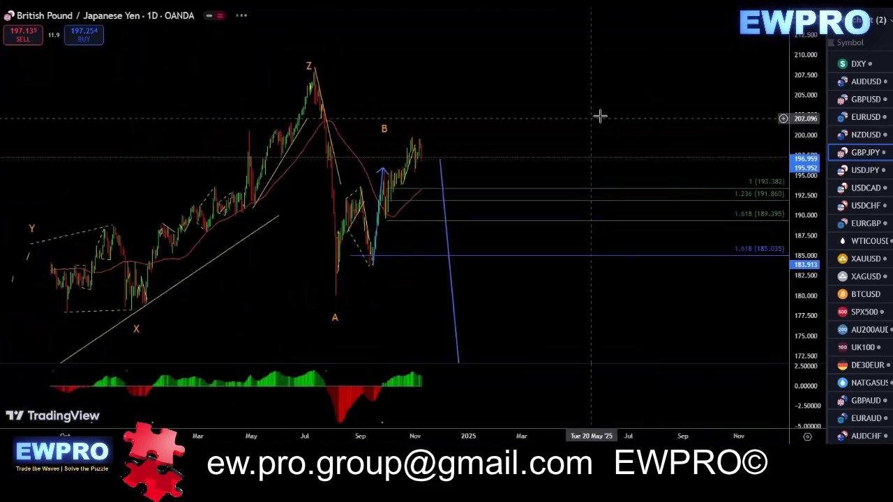
scroll(572, 112, "up", 2)
left_click_drag(463, 96, 560, 105)
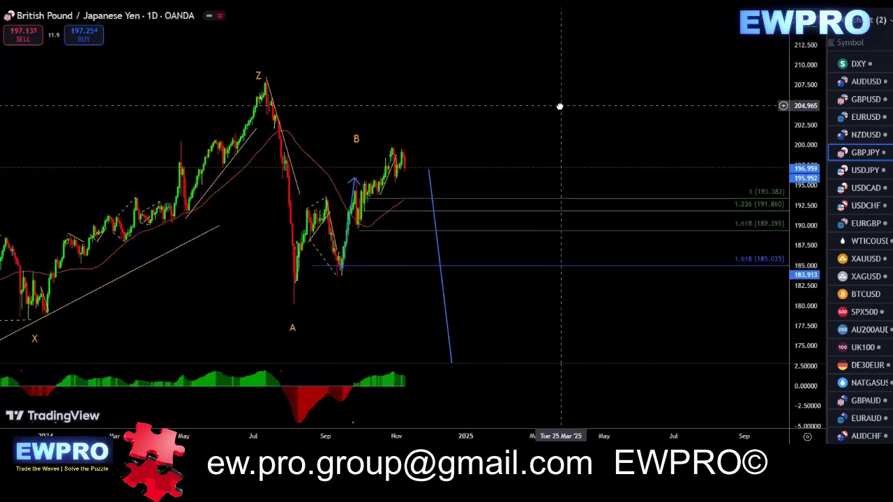
scroll(547, 105, "up", 2)
left_click_drag(809, 178, 804, 196)
left_click_drag(518, 122, 642, 109)
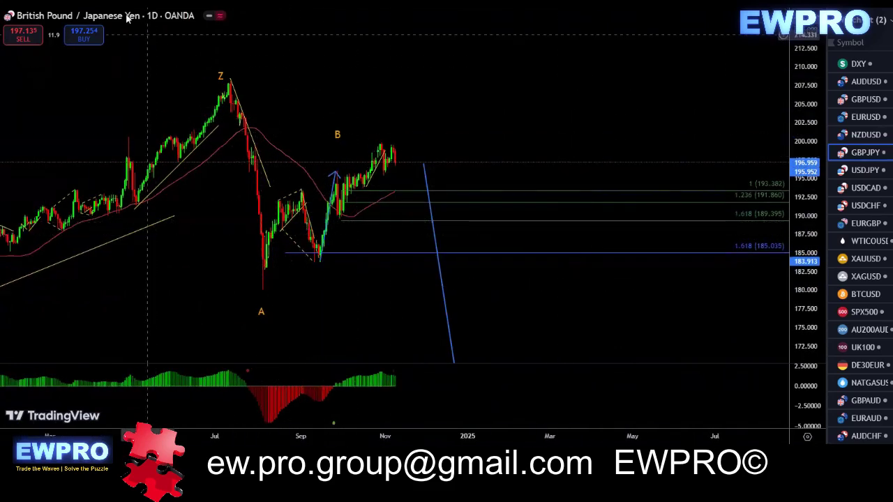
- Switch the GBPJPY chart to the 4-hour timeframe and fit its price scale around wave B and the latest swings
left_click(174, 2)
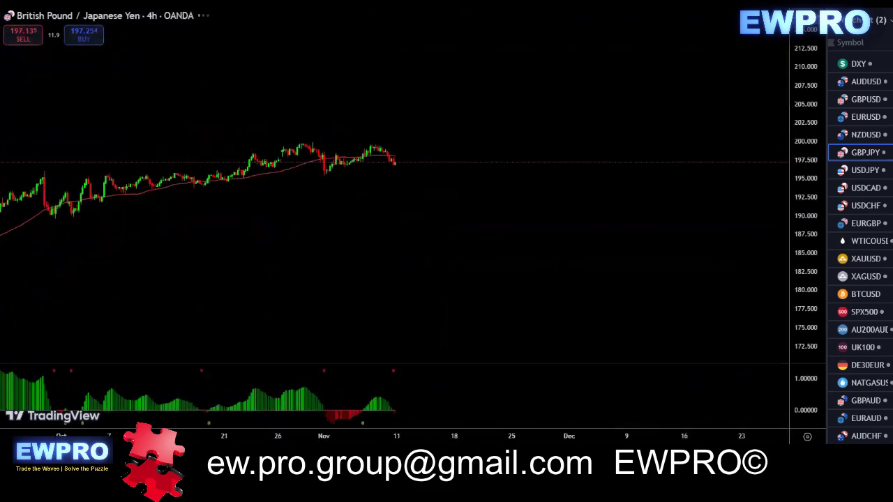
double_click(804, 244)
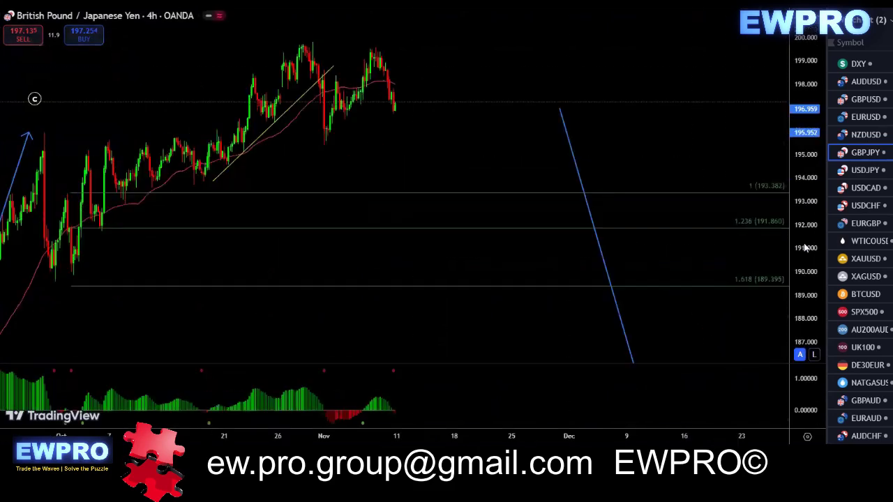
scroll(716, 189, "down", 3)
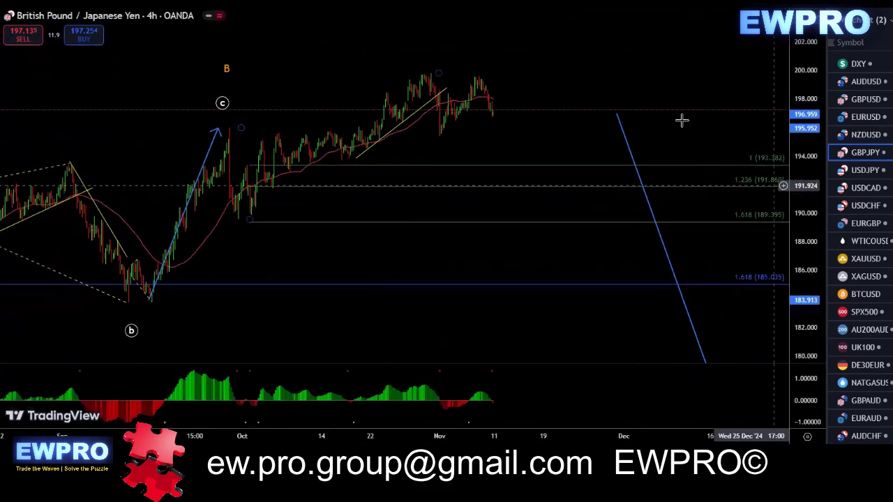
- Trace GBPJPY from the wave c top through the 189.5 low to the 199.8 high, mark the histogram below, and clear the drawing
left_click_drag(449, 126, 629, 32)
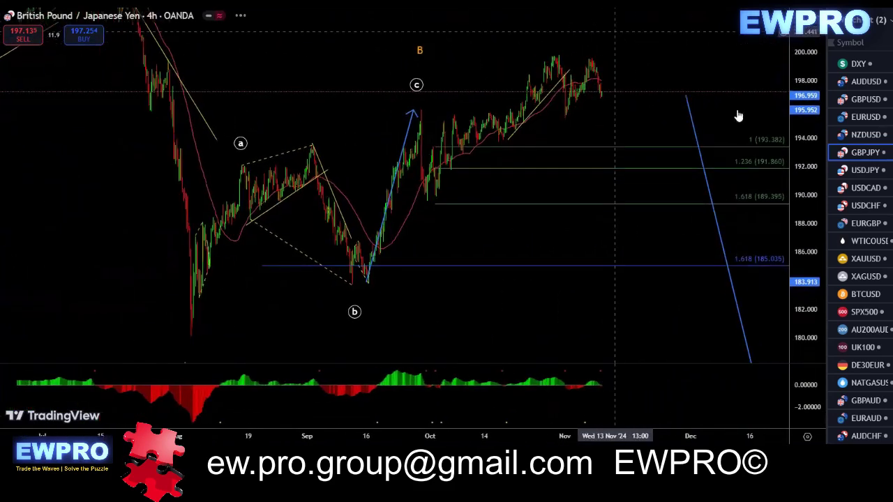
left_click_drag(802, 158, 803, 200)
left_click_drag(698, 64, 658, 66)
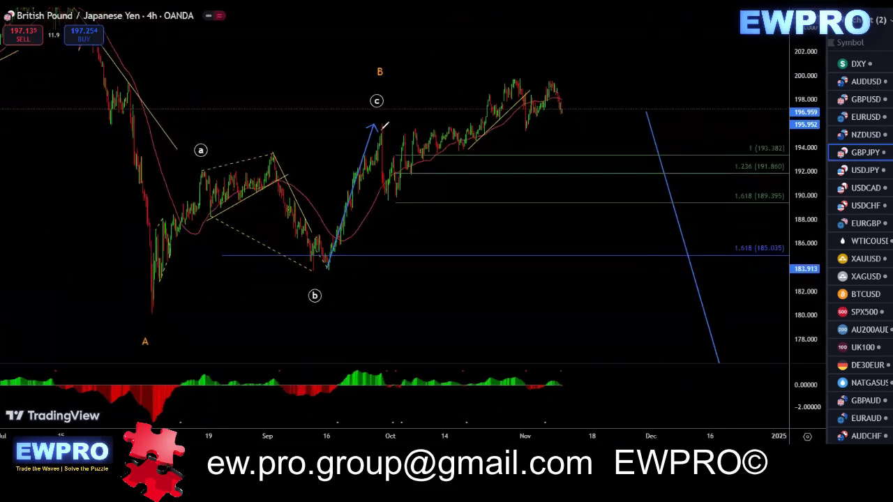
mouse_move(384, 122)
left_mouse_down()
mouse_move(394, 201)
mouse_move(421, 165)
mouse_move(483, 126)
mouse_move(520, 76)
mouse_move(528, 143)
left_mouse_up()
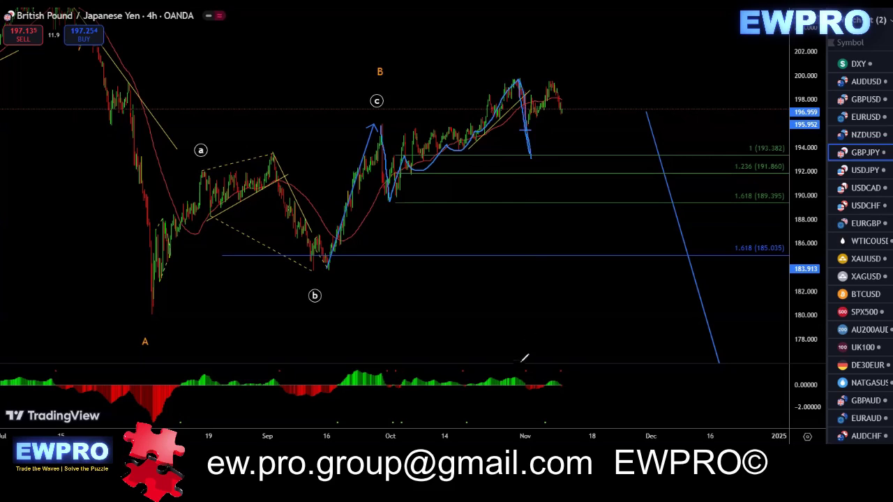
left_click_drag(465, 389, 531, 395)
key("Delete")
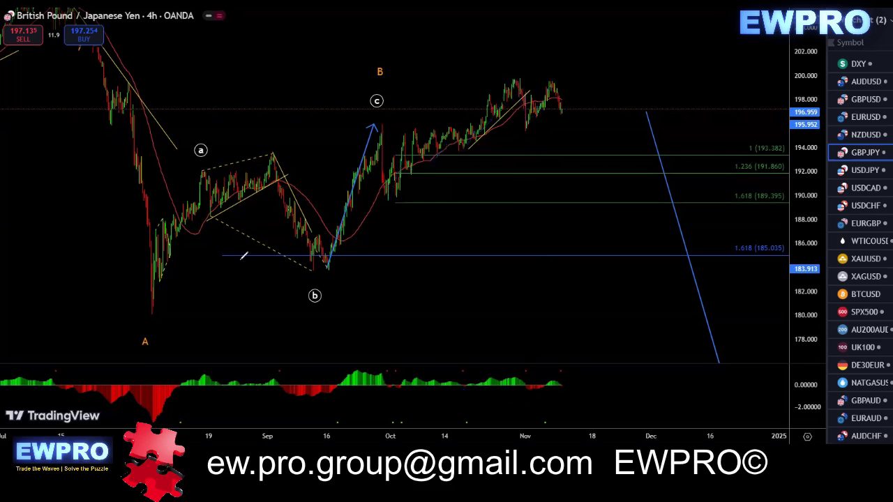
- Sketch the expanding correction from wave A up to about 204 and a decline below 178 on the GBPJPY chart, and clear the sketch
mouse_move(381, 131)
left_mouse_down()
mouse_move(388, 210)
mouse_move(513, 77)
mouse_move(537, 144)
mouse_move(460, 191)
mouse_move(394, 151)
mouse_move(482, 78)
mouse_move(510, 67)
left_mouse_up()
mouse_move(144, 312)
left_mouse_down()
mouse_move(204, 173)
mouse_move(325, 264)
mouse_move(389, 123)
mouse_move(547, 148)
mouse_move(596, 26)
mouse_move(176, 284)
mouse_move(613, 60)
mouse_move(611, 12)
mouse_move(689, 381)
left_mouse_up()
mouse_move(102, 49)
left_mouse_down()
mouse_move(143, 280)
mouse_move(555, 59)
mouse_move(645, 241)
mouse_move(671, 327)
left_mouse_up()
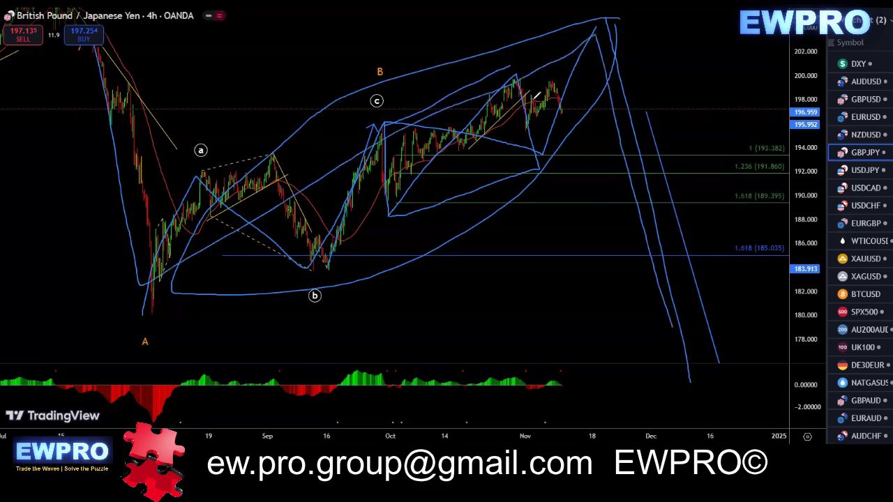
key("Delete")
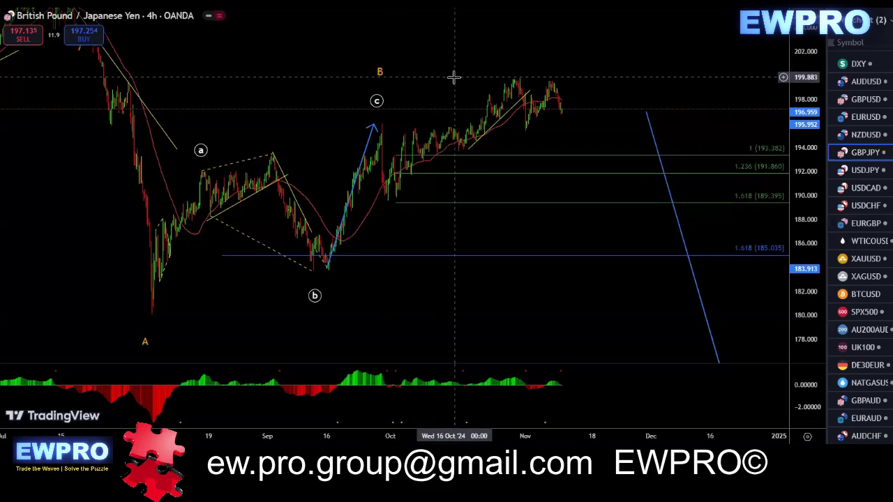
- Switch GBPJPY to the 1-hour timeframe and fit the price scale around the October and November swings
scroll(572, 76, "up", 4)
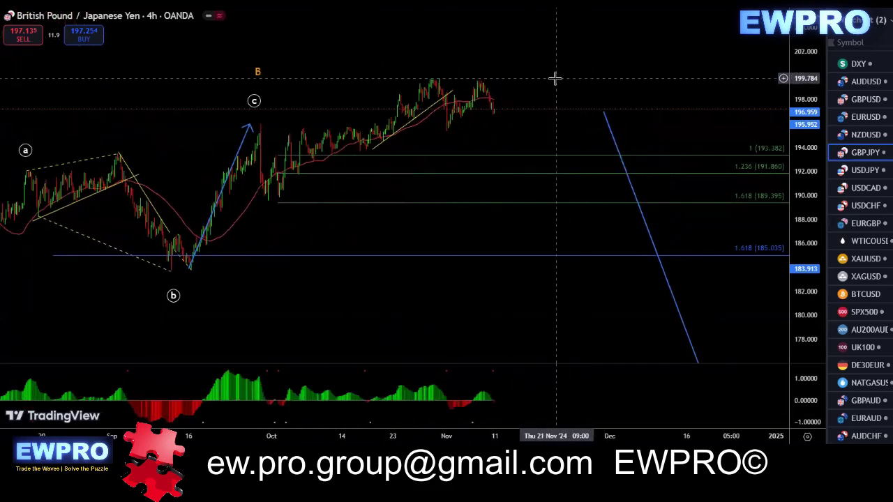
scroll(261, 64, "down", 3)
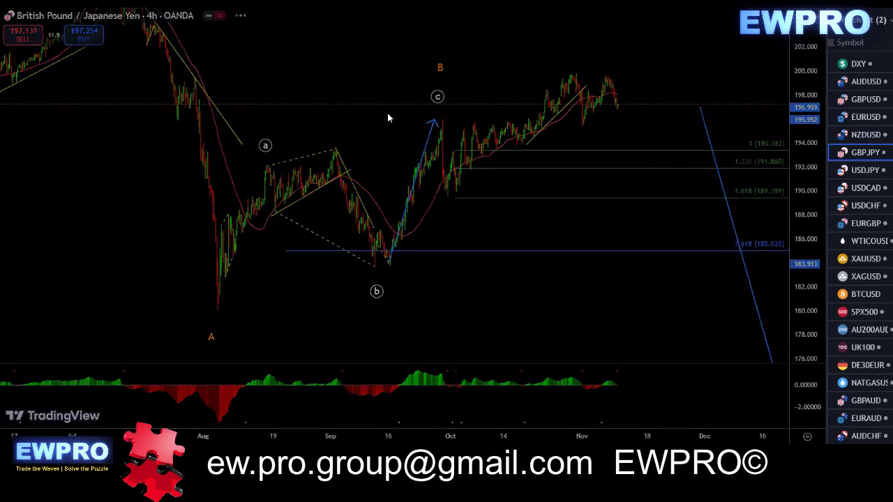
double_click(809, 234)
left_click_drag(809, 145, 779, 179)
left_click_drag(725, 89, 621, 117)
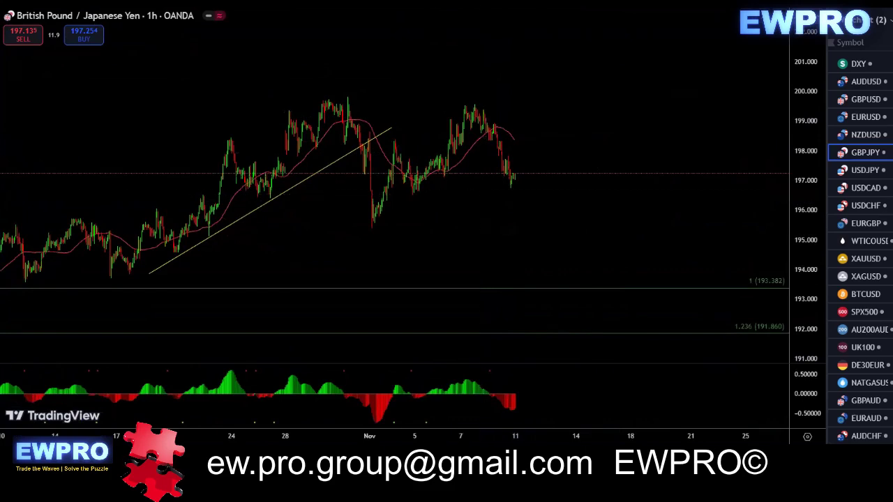
- Outline the November correction between about 196.6 and 199.6, mark the 199.8 high and histogram lows, and sketch a rise to about 201.3
left_click_drag(414, 401, 517, 414)
mouse_move(403, 161)
left_mouse_down()
mouse_move(415, 190)
mouse_move(484, 96)
mouse_move(510, 187)
mouse_move(413, 189)
left_mouse_up()
left_click_drag(393, 134, 472, 93)
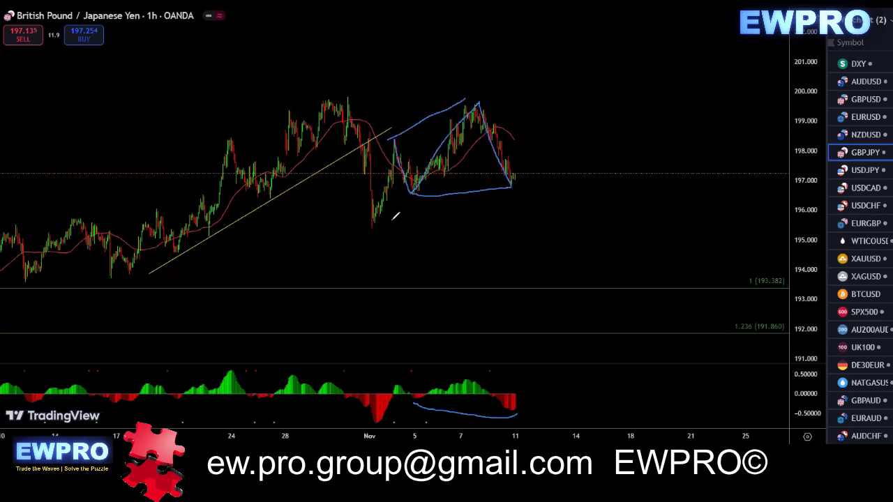
mouse_move(377, 221)
left_mouse_down()
mouse_move(394, 142)
mouse_move(499, 182)
mouse_move(555, 52)
left_mouse_up()
left_click_drag(300, 97, 404, 93)
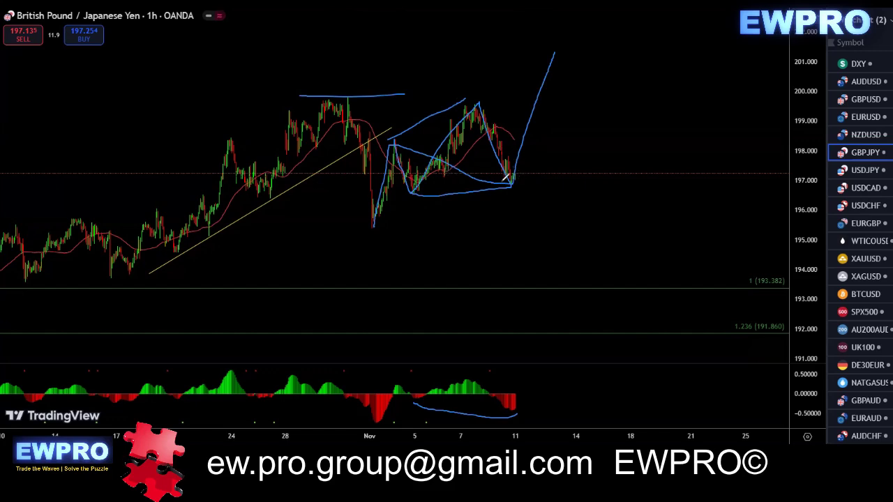
mouse_move(478, 104)
left_mouse_down()
mouse_move(390, 168)
mouse_move(489, 110)
left_mouse_up()
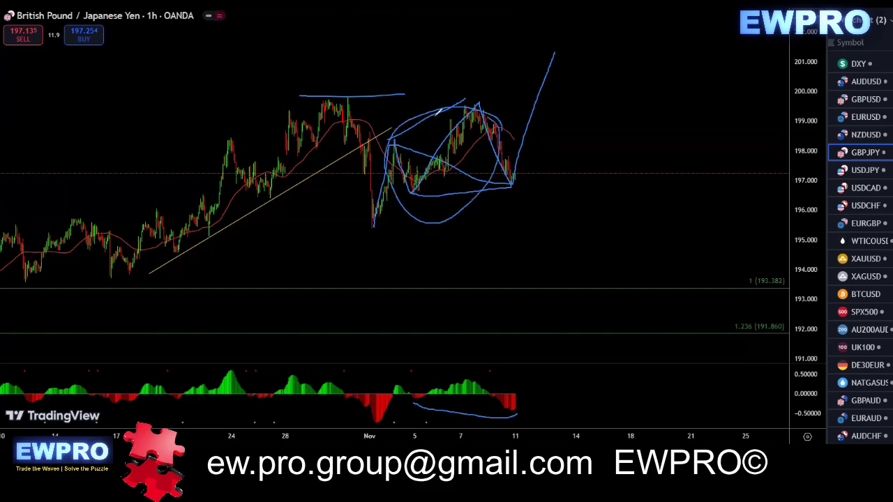
- Sketch a larger expanding correction from the 199.8 high to about 196.3 with a rally above 201, and clear all the marks
mouse_move(377, 233)
left_mouse_down()
mouse_move(387, 147)
mouse_move(520, 153)
mouse_move(549, 67)
left_mouse_up()
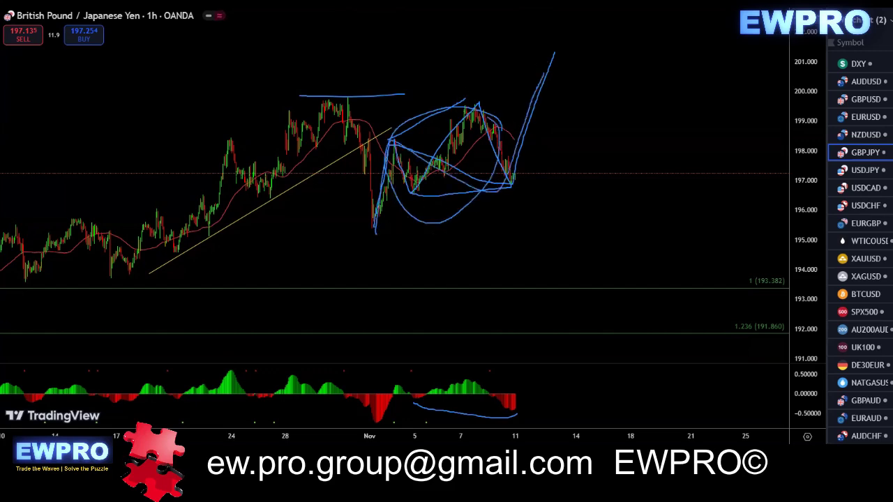
mouse_move(342, 91)
left_mouse_down()
mouse_move(377, 235)
mouse_move(532, 83)
mouse_move(530, 217)
mouse_move(353, 265)
mouse_move(516, 79)
left_mouse_up()
left_click_drag(595, 197, 671, 8)
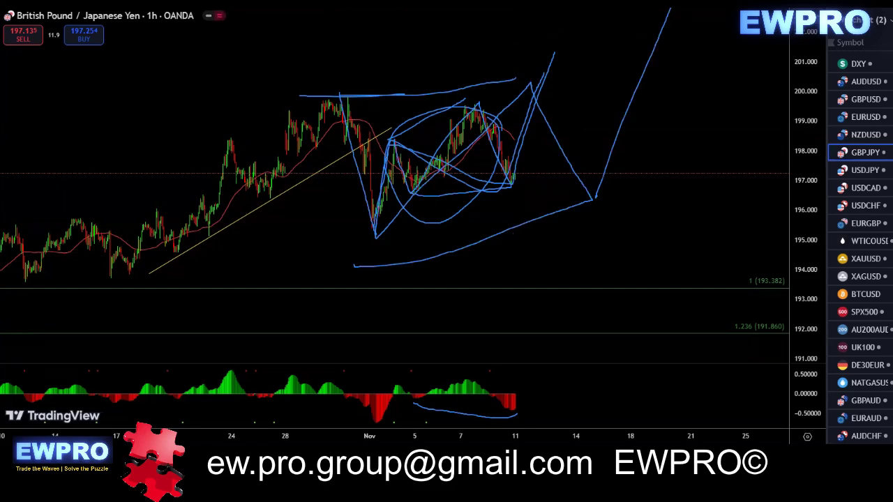
key("Escape")
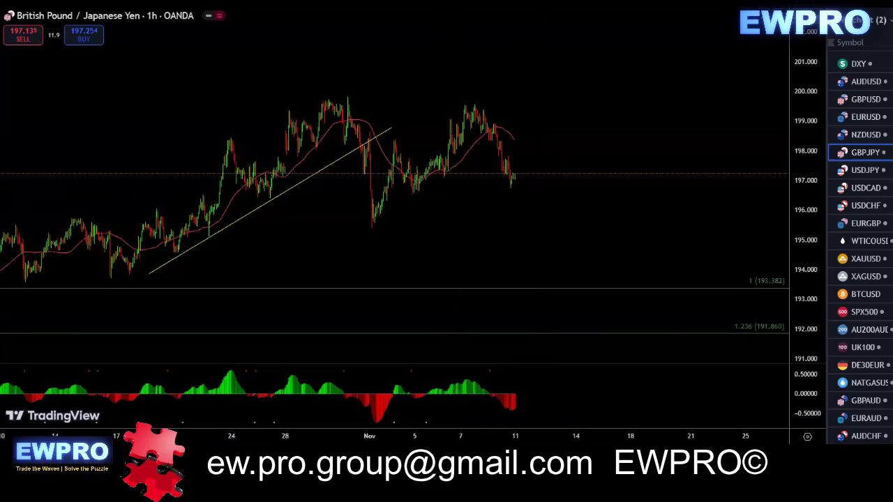
- Mark the low near 196.5, sketch a drop to about 195.4, a rising consolidation and a fall to about 193.3, and clear it
left_click_drag(395, 199, 432, 196)
mouse_move(473, 105)
left_mouse_down()
mouse_move(531, 225)
mouse_move(595, 177)
mouse_move(632, 169)
left_mouse_up()
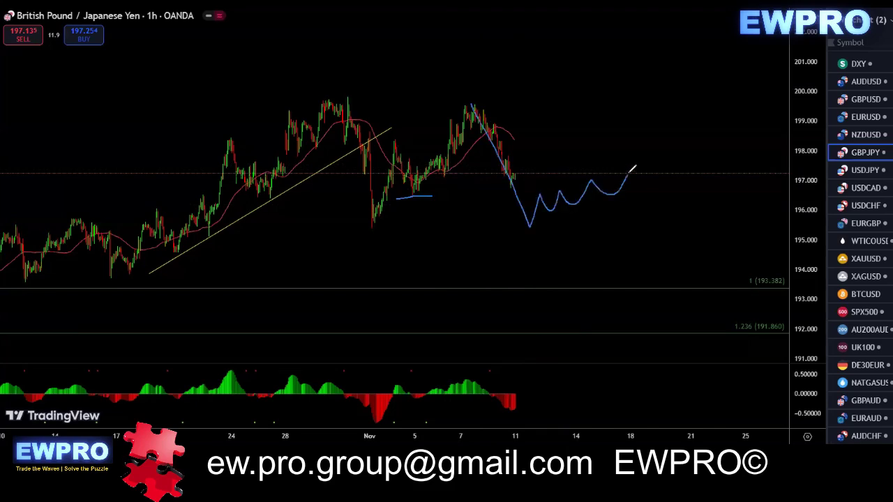
left_click_drag(412, 198, 445, 198)
left_click_drag(530, 224, 631, 178)
mouse_move(542, 187)
left_mouse_down()
mouse_move(632, 159)
mouse_move(674, 289)
left_mouse_up()
mouse_move(631, 162)
left_mouse_down()
mouse_move(621, 182)
mouse_move(632, 162)
mouse_move(666, 268)
left_mouse_up()
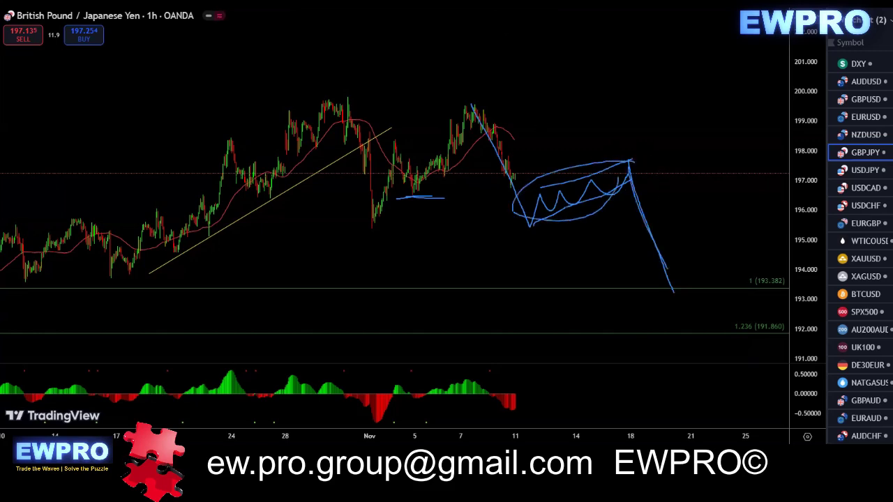
key("Escape")
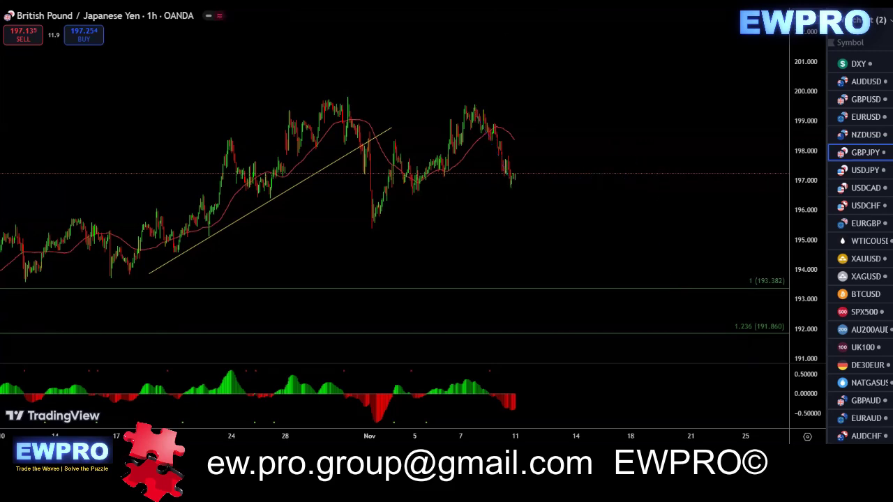
- Open the USDJPY chart on the daily timeframe and fit its price scale around the circled a, b and c waves
left_click(865, 172)
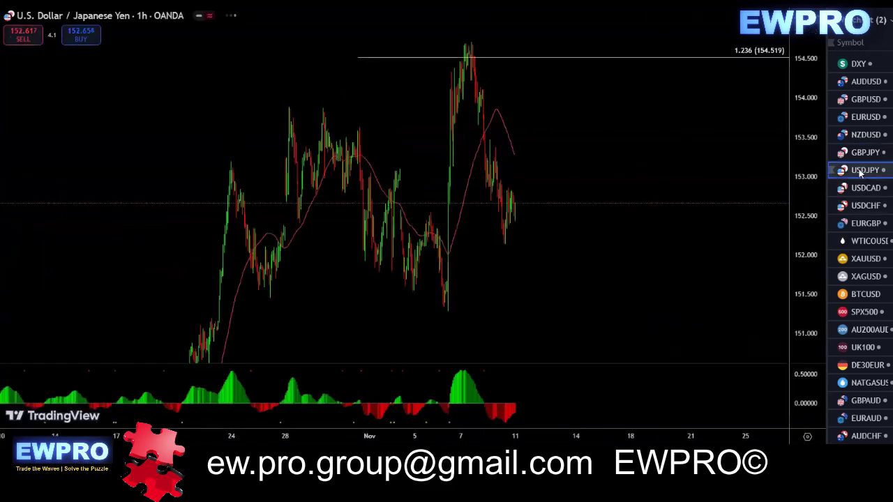
left_click(126, 2)
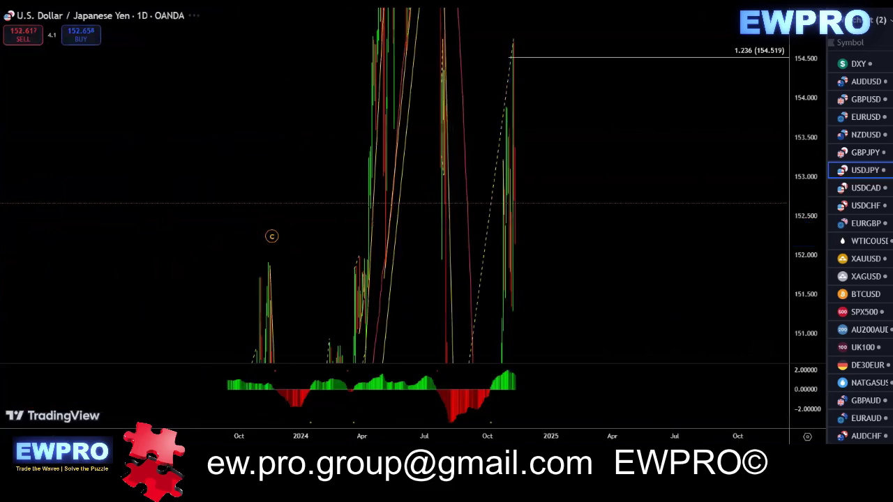
double_click(804, 238)
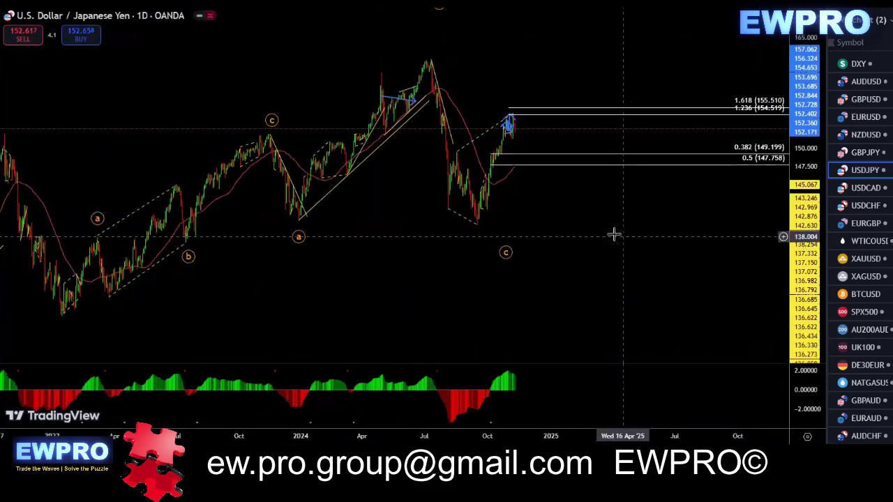
left_click_drag(613, 235, 585, 246)
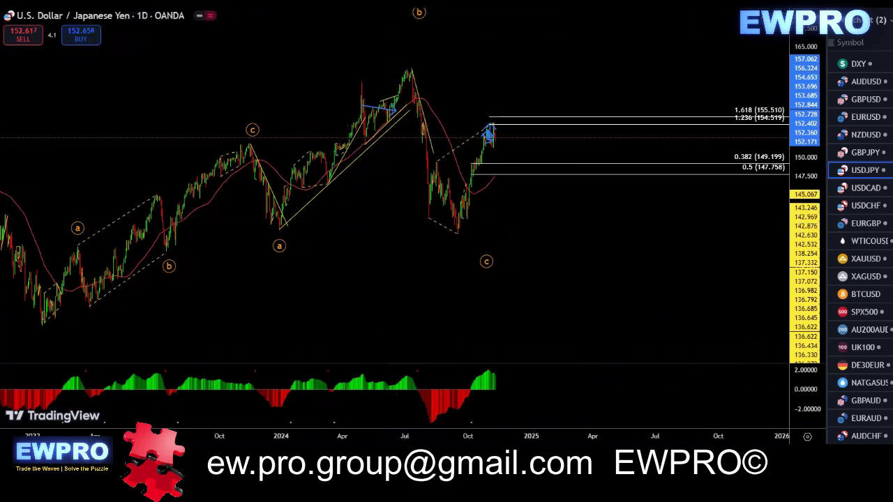
- Switch USDJPY to the 4-hour timeframe and rescale the chart around waves a, b and the i to v count
left_click(150, 2)
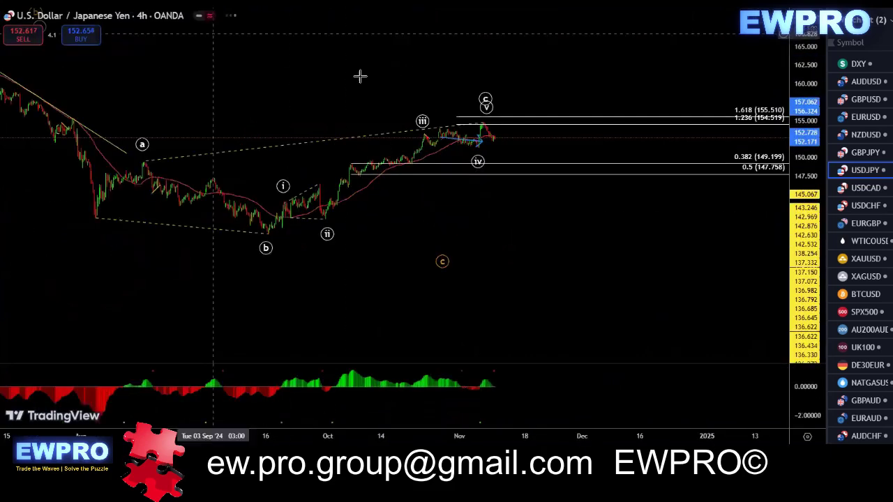
double_click(806, 257)
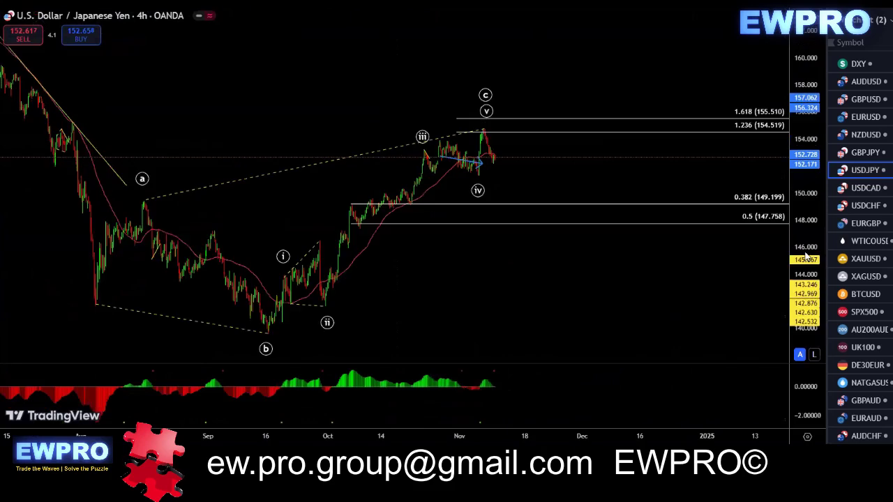
scroll(787, 258, "down", 2)
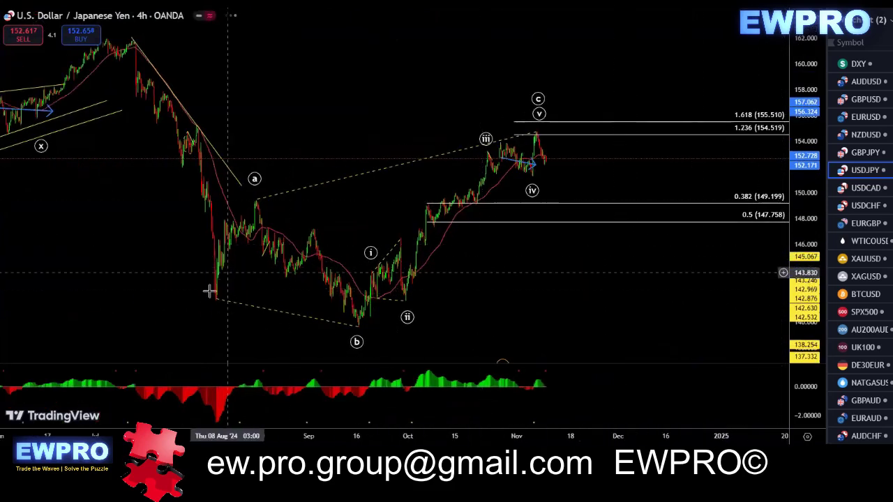
left_click_drag(640, 175, 544, 174)
left_click_drag(801, 291, 800, 232)
left_click_drag(801, 256, 804, 290)
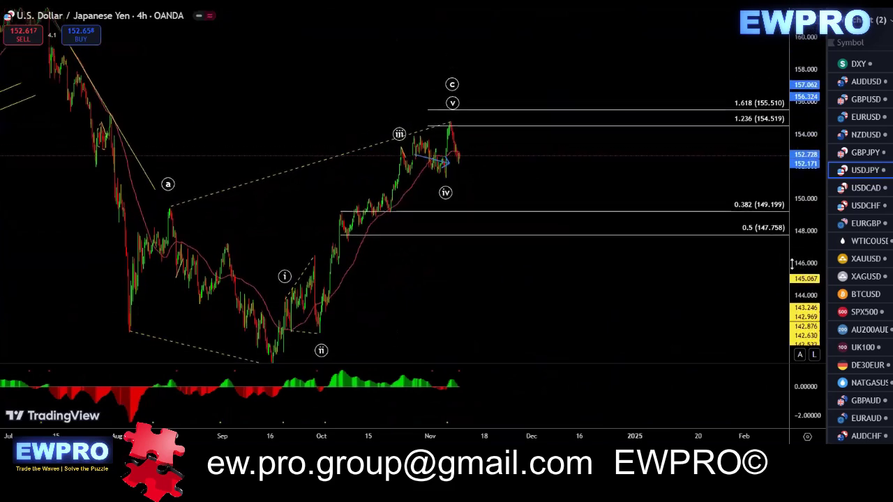
left_click_drag(583, 59, 570, 37)
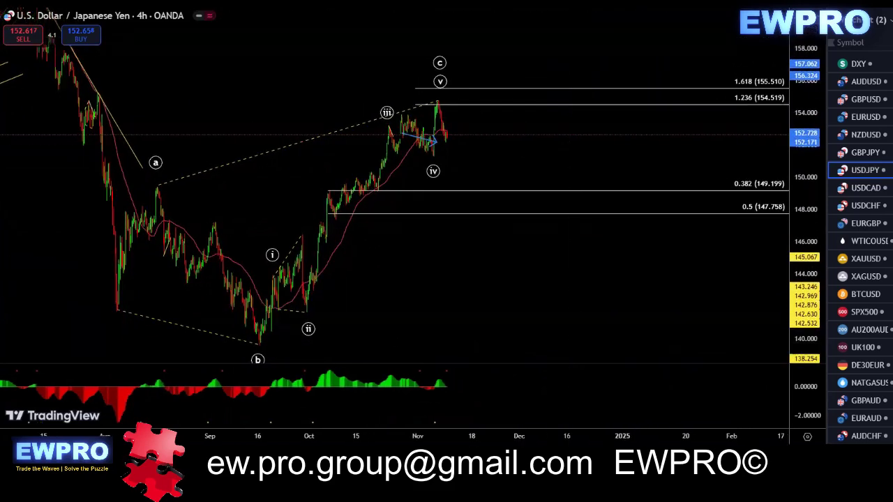
- Trace waves i to v and the a-b-c rise to about 155.5 on USDJPY, and mark the declining histogram peaks
mouse_move(259, 344)
left_mouse_down()
mouse_move(294, 307)
mouse_move(390, 120)
mouse_move(439, 152)
mouse_move(435, 103)
mouse_move(448, 104)
left_mouse_up()
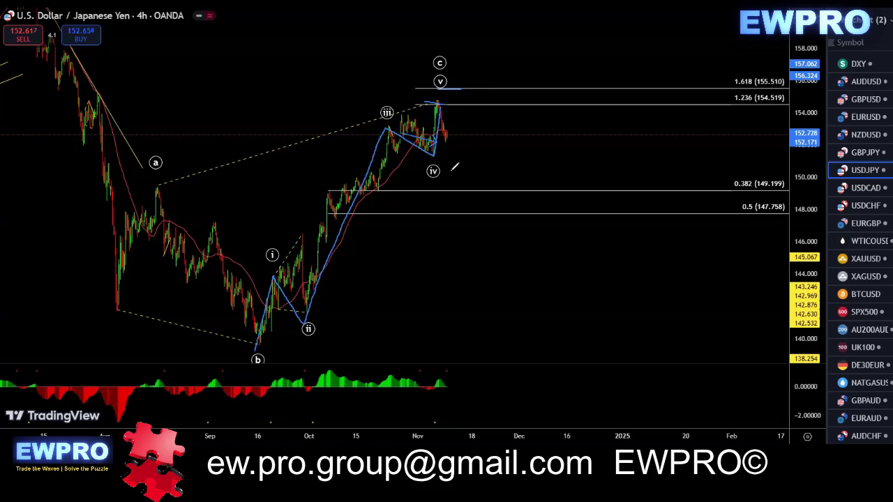
left_click_drag(319, 370, 473, 376)
mouse_move(120, 313)
left_mouse_down()
mouse_move(162, 187)
mouse_move(256, 329)
mouse_move(441, 82)
left_mouse_up()
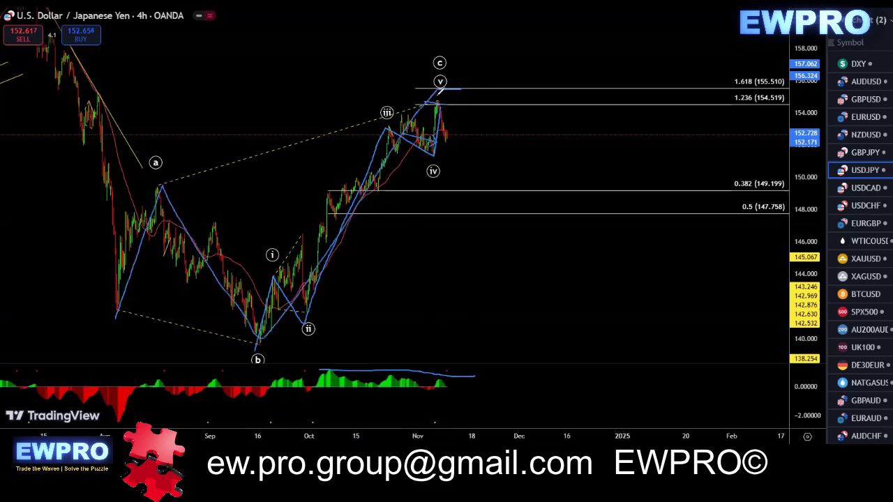
- Outline the upper and lower boundaries of the a-b-c correction, and sketch the preceding decline, the recovery and a projected drop below 138
left_click_drag(193, 178, 452, 98)
left_click_drag(112, 312, 256, 354)
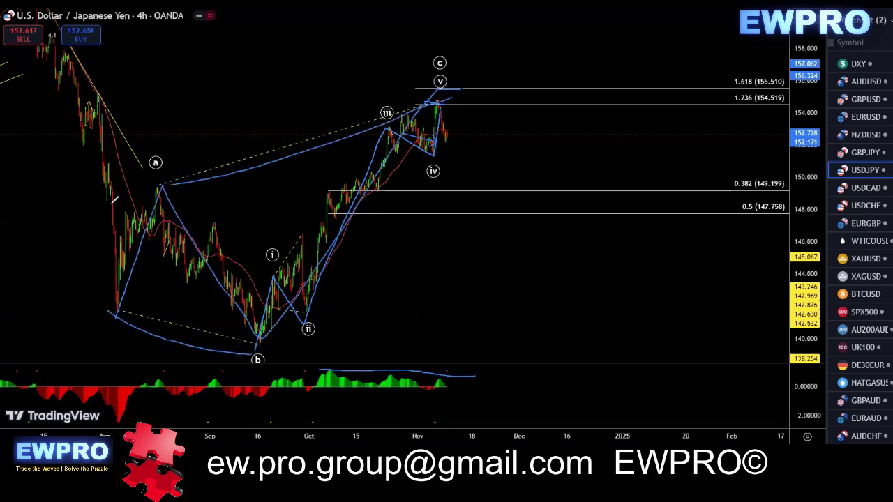
mouse_move(50, 44)
left_mouse_down()
mouse_move(299, 197)
mouse_move(438, 103)
mouse_move(588, 416)
left_mouse_up()
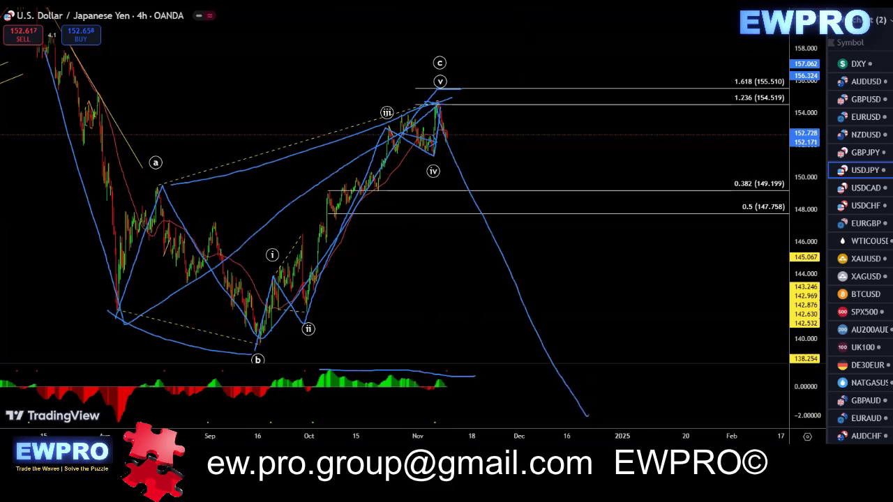
- Clear the sketches, switch USDJPY to the 1-hour timeframe and rescale it around waves iii, iv and v
left_click(149, 4)
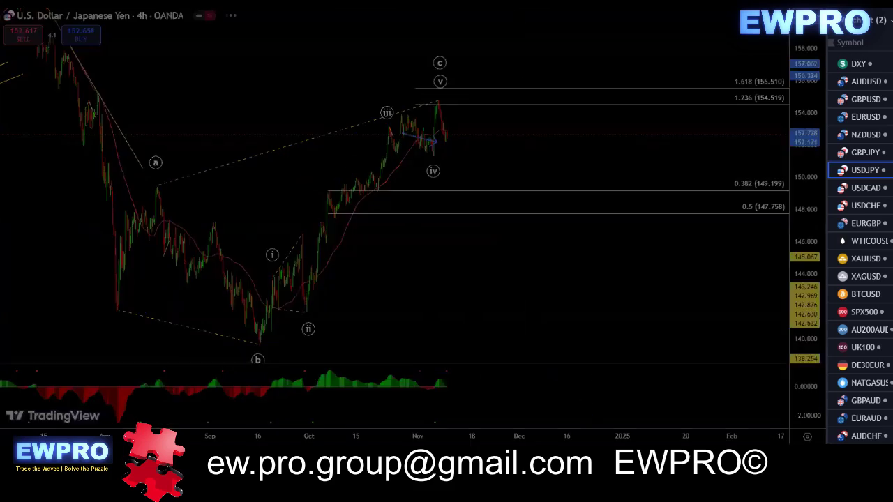
left_click_drag(792, 279, 801, 229)
scroll(660, 210, "up", 2)
left_click_drag(569, 208, 638, 222)
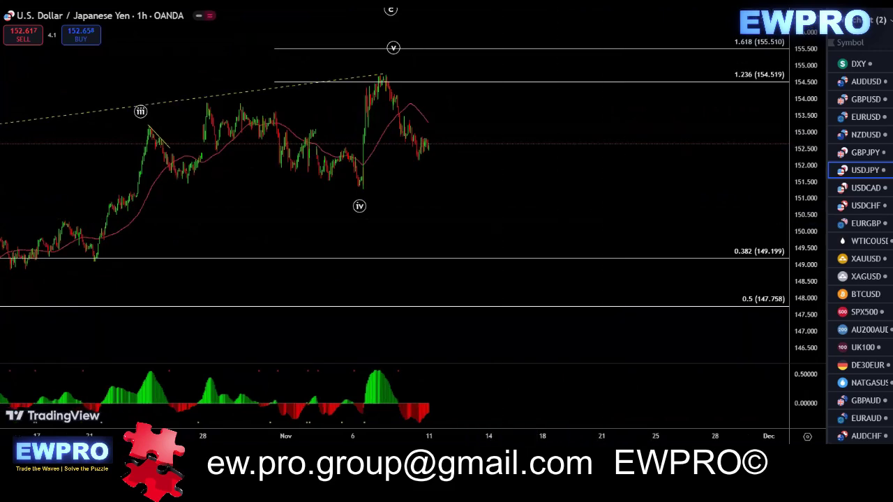
- Mark the wave iv low, the wave v high and the histogram lows, and sketch a bullish path from about 152.5 to 155
left_click_drag(347, 190, 380, 187)
left_click_drag(361, 411, 426, 421)
mouse_move(419, 135)
left_mouse_down()
mouse_move(437, 139)
mouse_move(457, 61)
left_mouse_up()
left_click_drag(369, 74, 405, 74)
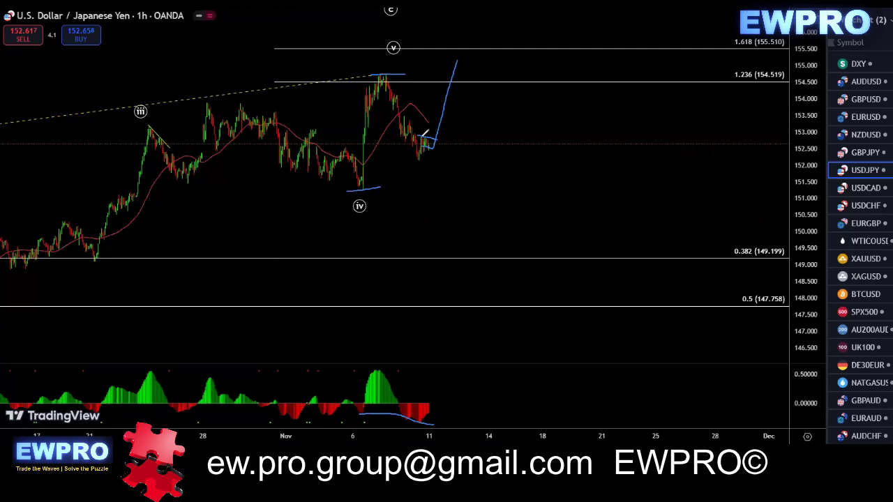
- Sketch a bearish path from the wave v high to about 150.5, through a rising channel to 152.5, and down to about 147
mouse_move(385, 74)
left_mouse_down()
mouse_move(423, 142)
mouse_move(438, 206)
mouse_move(478, 180)
mouse_move(568, 155)
left_mouse_up()
left_click_drag(440, 215, 570, 173)
mouse_move(434, 190)
left_mouse_down()
mouse_move(570, 148)
mouse_move(609, 332)
left_mouse_up()
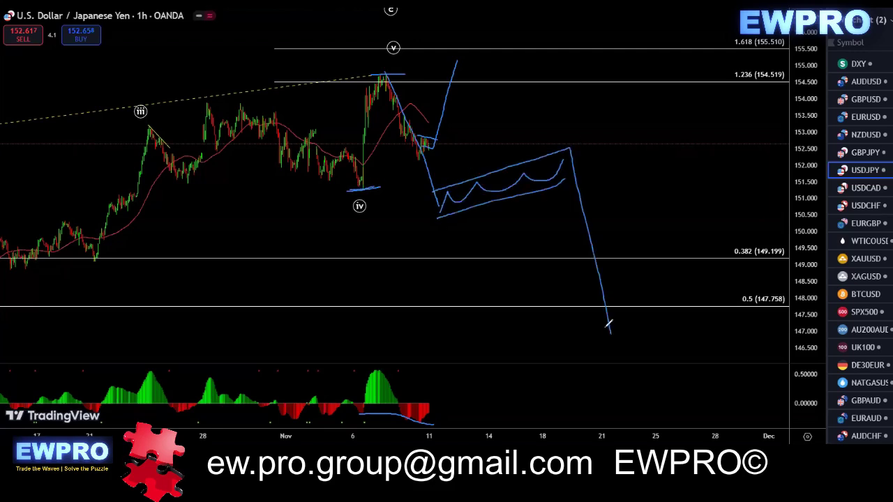
- Retrace the histogram lows, clear the sketches, and draw only a bullish USDJPY path from about 152.3 to 155.6
left_click_drag(360, 408, 412, 421)
key("e")
left_click_drag(425, 148, 462, 45)
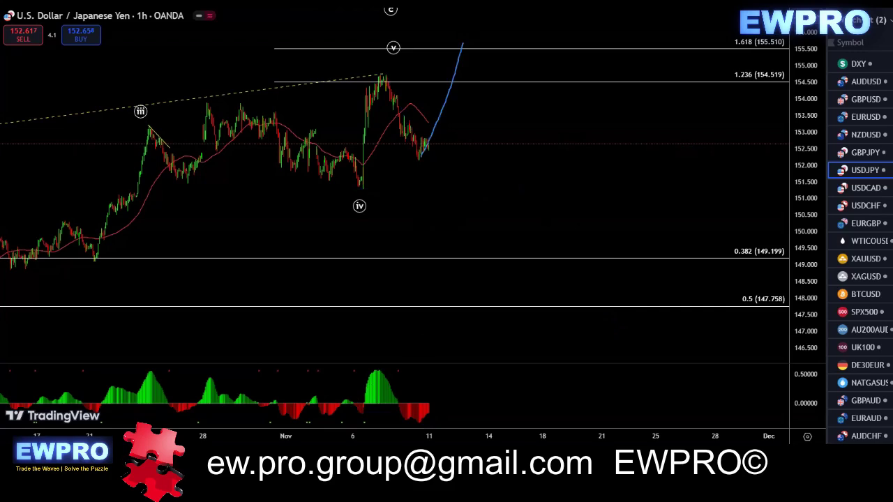
key("Escape")
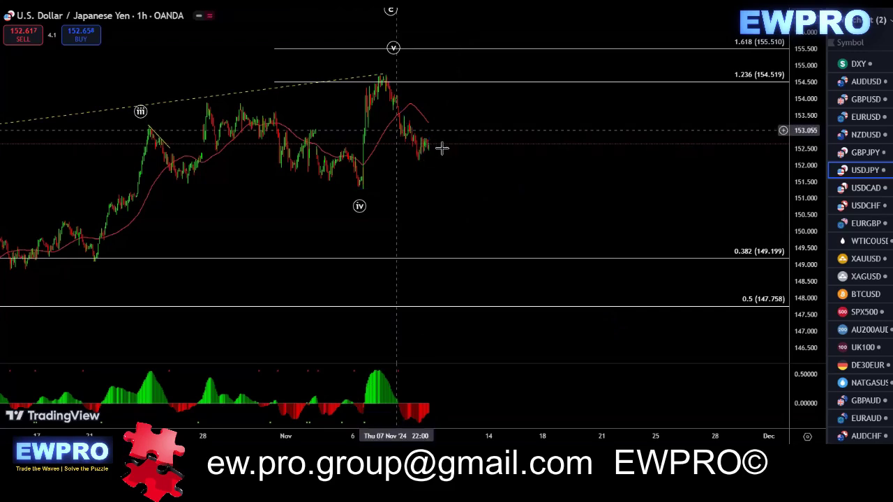
left_click_drag(477, 133, 496, 142)
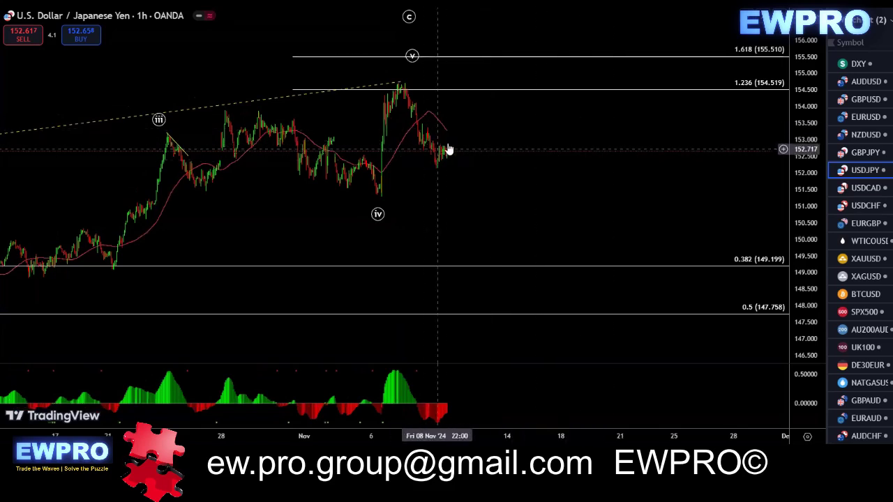
scroll(528, 130, "down", 2)
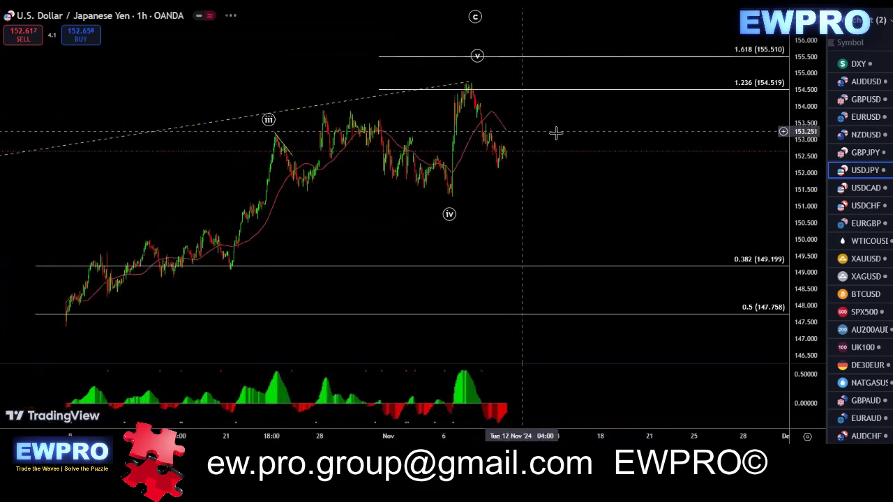
left_click_drag(571, 125, 535, 132)
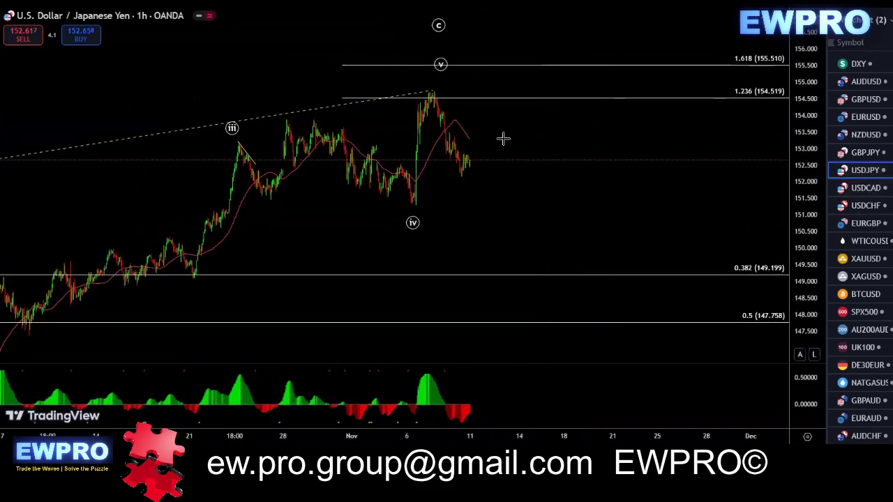
- Open USDCAD on the daily timeframe and rescale it to frame waves Y, X and Z with the 1.236 level
left_click(861, 188)
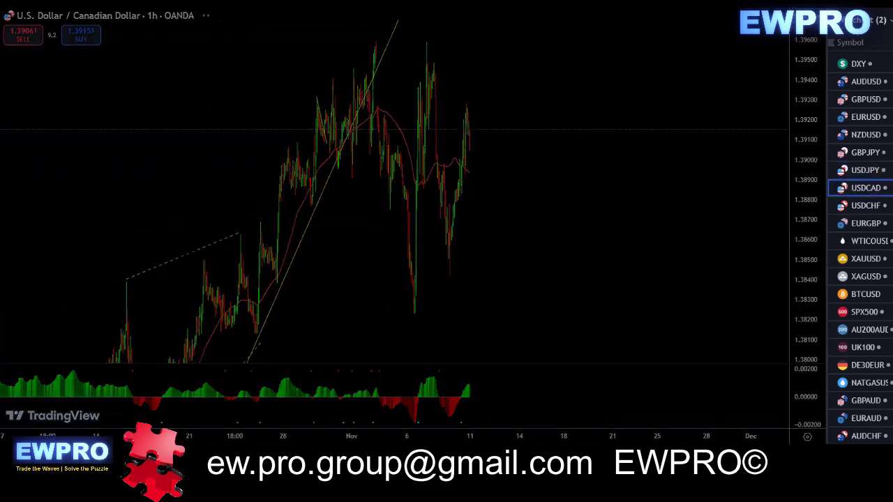
type("1D")
key("Return")
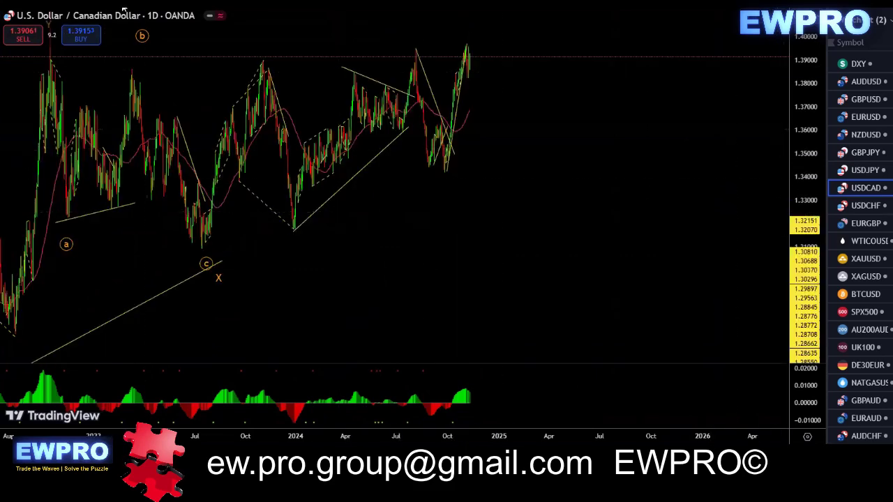
scroll(716, 191, "down", 3)
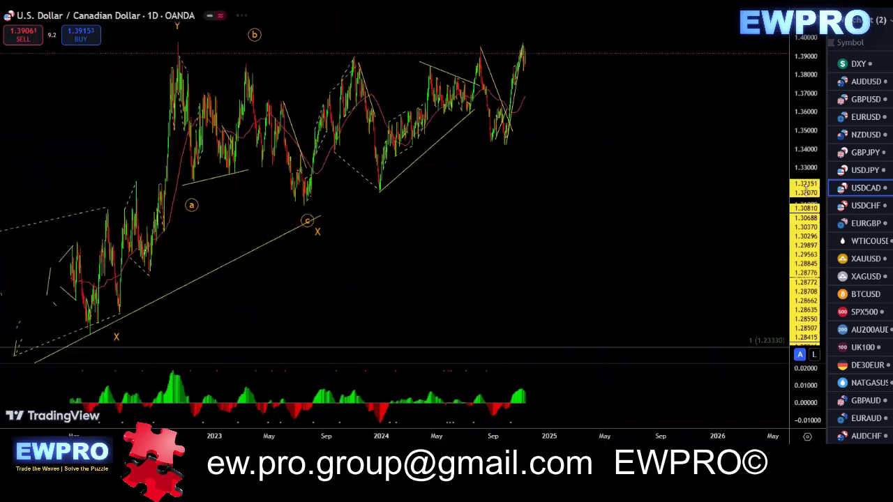
left_click_drag(797, 221, 797, 228)
left_click_drag(675, 185, 657, 228)
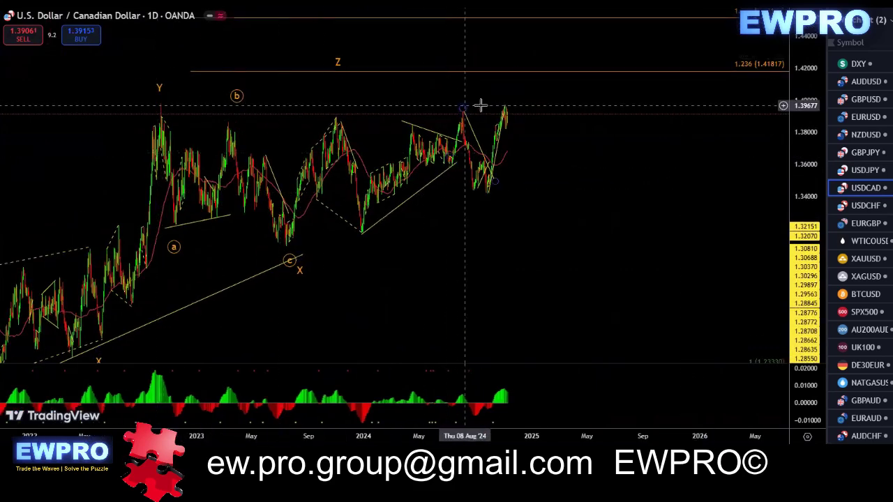
left_click_drag(598, 169, 600, 207)
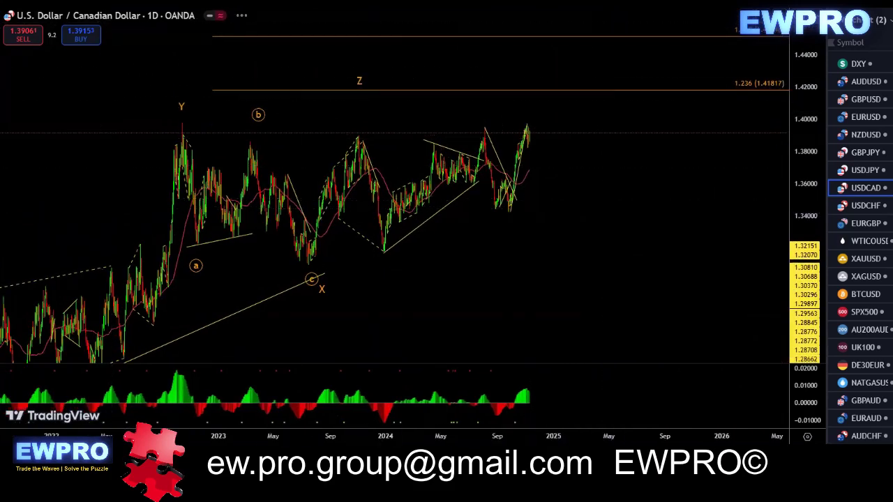
- Switch USDCAD to the 4-hour timeframe and rescale the price axis around the August-to-November swing
left_click(222, 3)
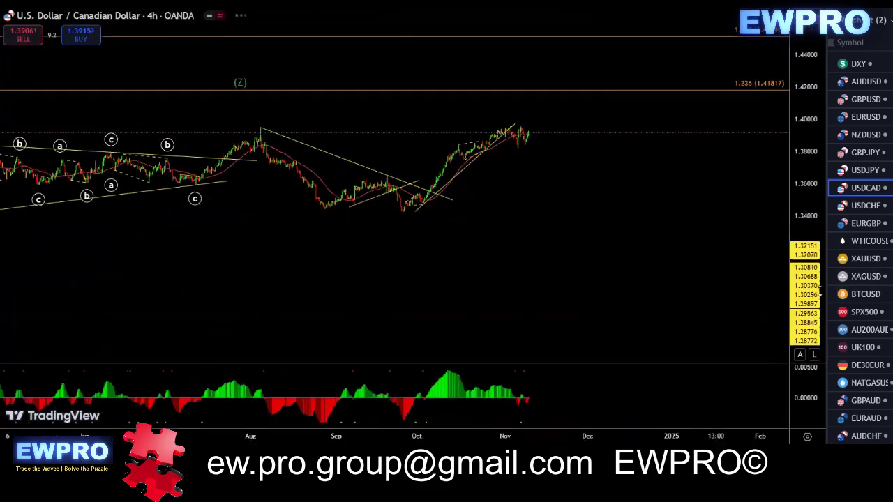
double_click(800, 300)
left_click_drag(805, 198, 808, 261)
left_click_drag(705, 246, 634, 243)
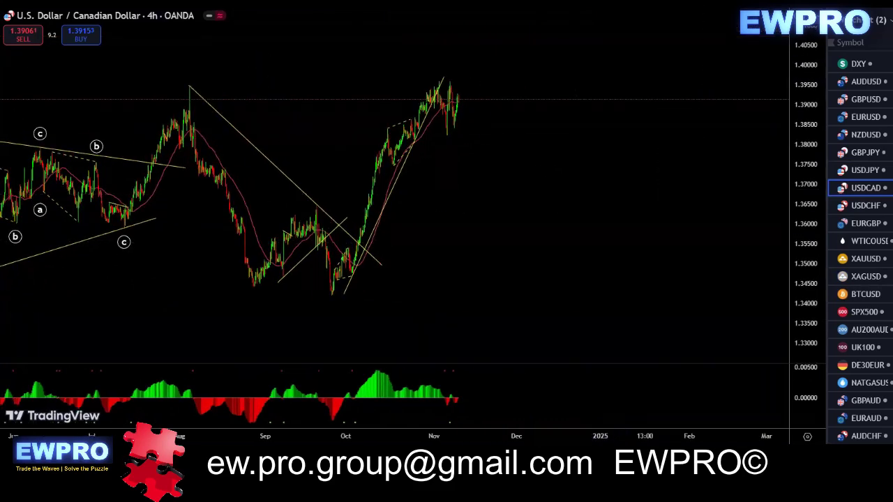
- Sketch the rally from the September low, a circled descending channel to about 1.373, and a breakout to about 1.414
mouse_move(337, 293)
left_mouse_down()
mouse_move(437, 78)
mouse_move(446, 131)
mouse_move(472, 127)
mouse_move(548, 158)
left_mouse_up()
left_click_drag(436, 75, 558, 131)
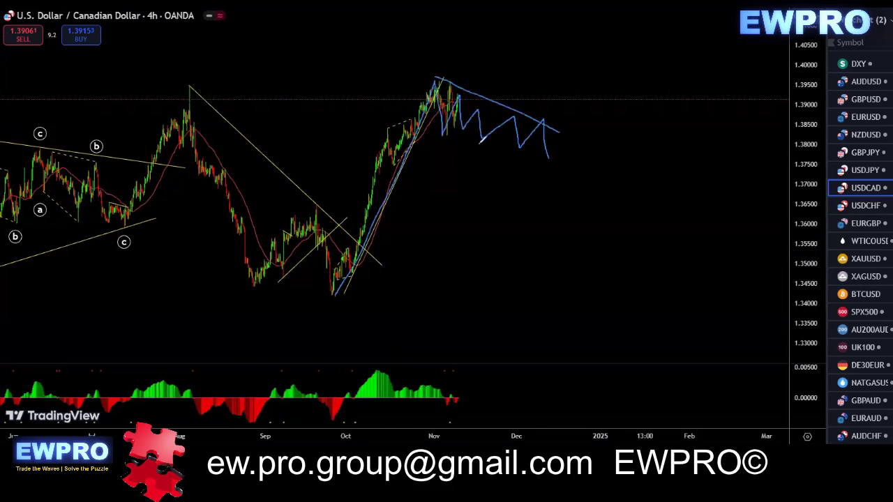
mouse_move(431, 131)
left_mouse_down()
mouse_move(551, 159)
mouse_move(602, 7)
left_mouse_up()
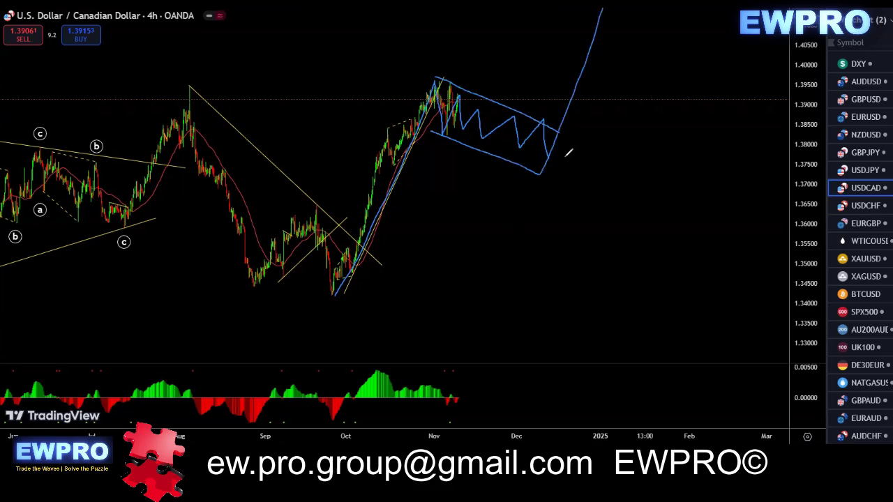
left_click_drag(562, 134, 438, 81)
mouse_move(434, 130)
left_mouse_down()
mouse_move(492, 170)
mouse_move(559, 139)
mouse_move(511, 111)
left_mouse_up()
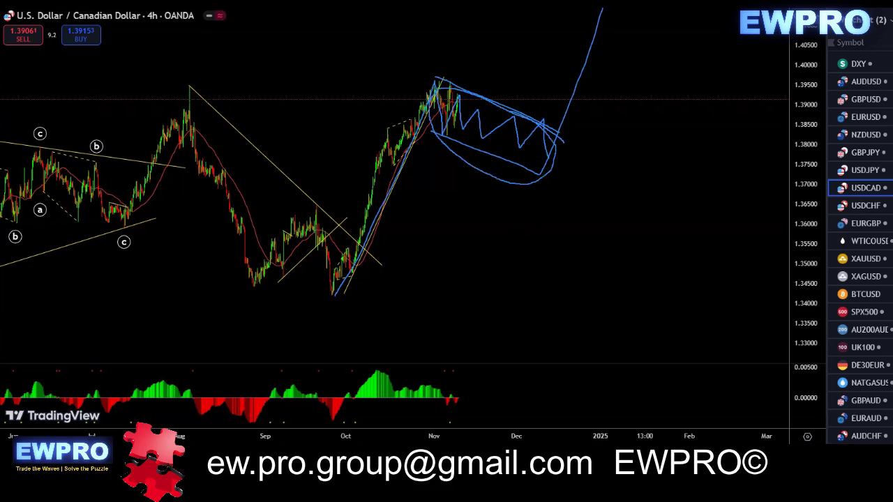
- Clear the sketches, switch USDCAD to the 1-hour timeframe and frame the October-to-November rally
key("Escape")
left_click(86, 7)
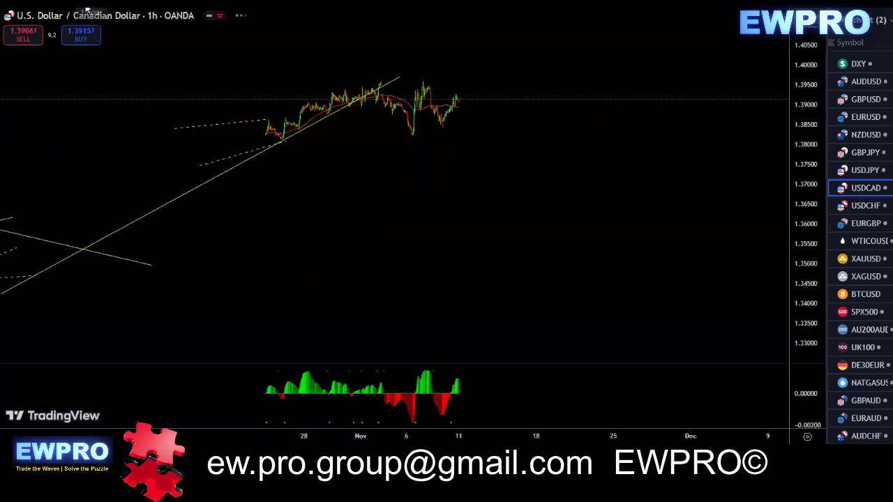
double_click(807, 281)
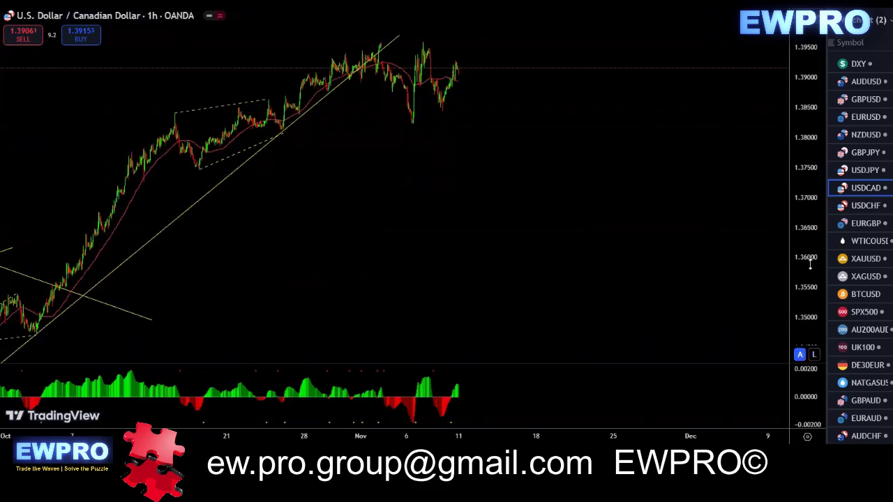
left_click_drag(805, 163, 802, 205)
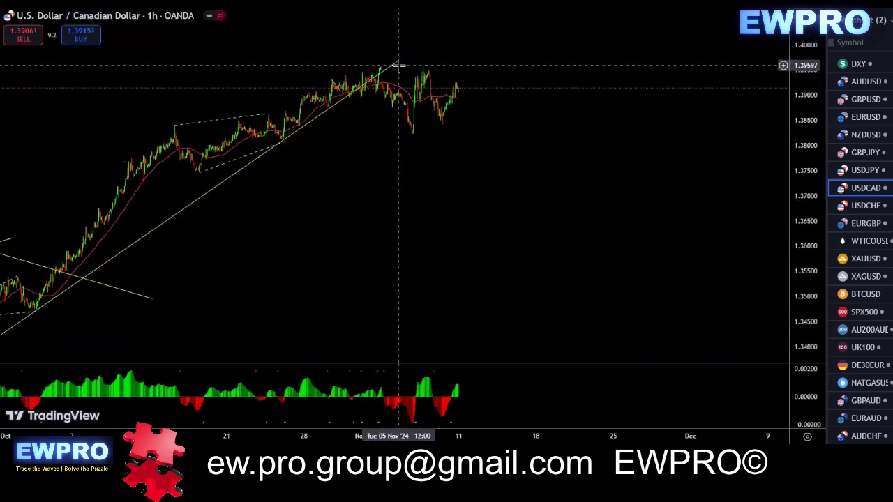
left_click_drag(590, 174, 625, 177)
left_click_drag(544, 220, 564, 220)
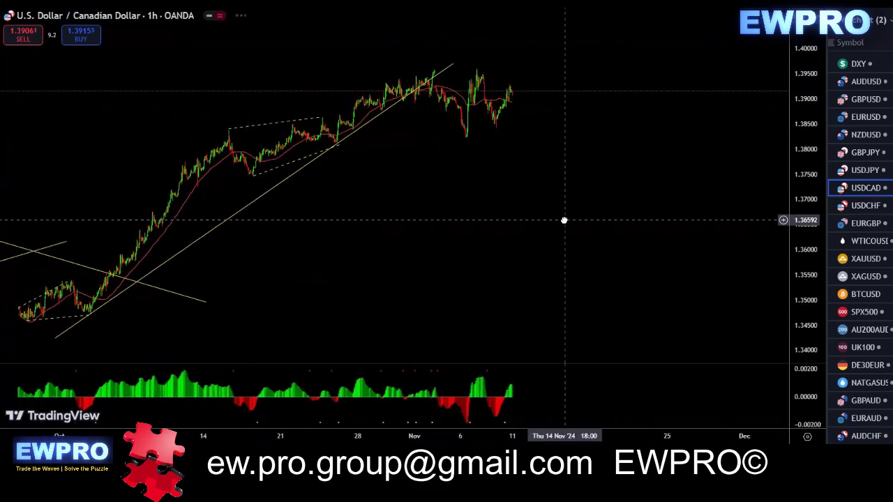
scroll(564, 220, "down", 2)
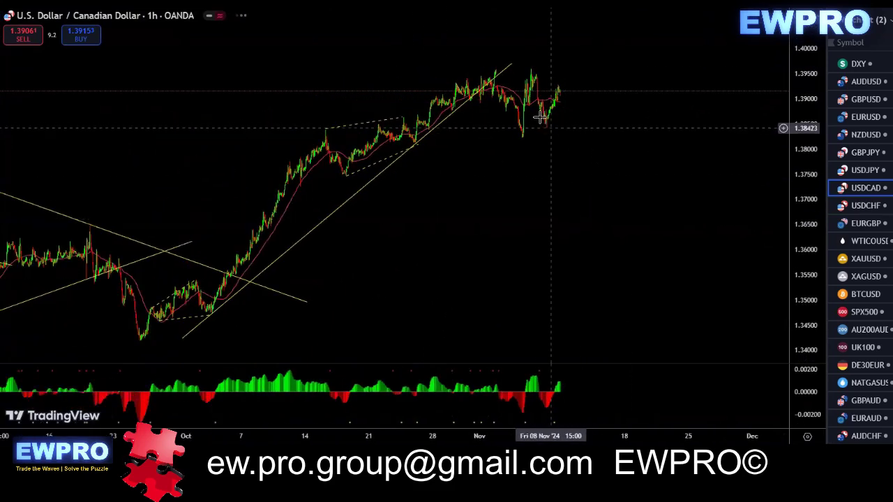
left_click_drag(641, 141, 558, 140)
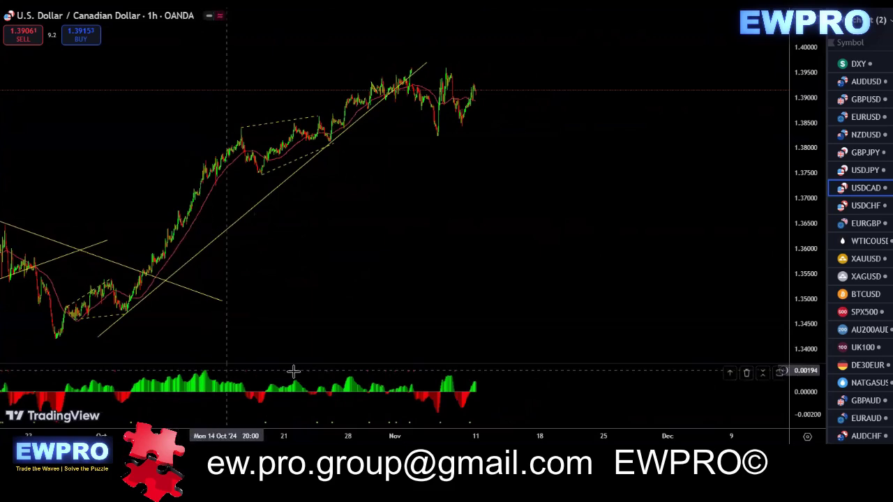
- Trace the histogram peaks, sketch a circled falling channel from the November high to about 1.37, and project a rally to about 1.407
left_click_drag(195, 369, 505, 375)
mouse_move(419, 70)
left_mouse_down()
mouse_move(463, 91)
mouse_move(529, 154)
mouse_move(598, 189)
left_mouse_up()
left_click_drag(412, 57, 594, 151)
mouse_move(392, 113)
left_mouse_down()
mouse_move(585, 197)
mouse_move(559, 123)
left_mouse_up()
mouse_move(510, 82)
left_mouse_down()
mouse_move(403, 91)
mouse_move(613, 187)
mouse_move(657, 25)
left_mouse_up()
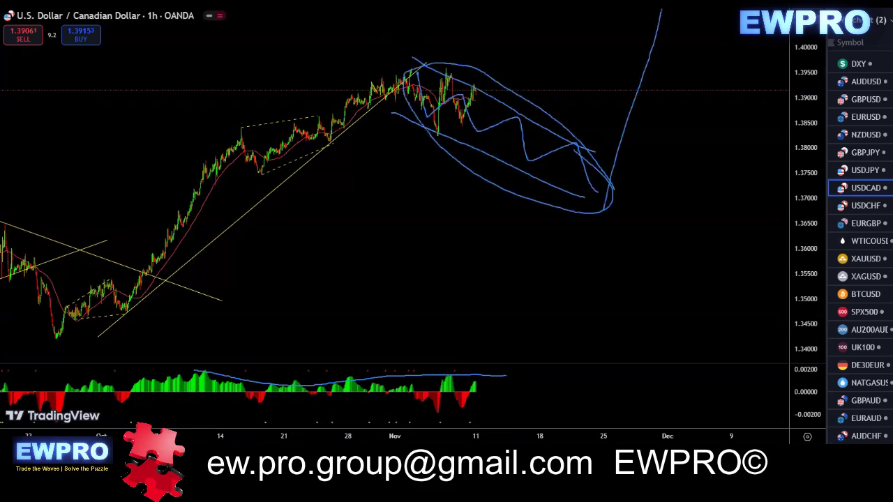
mouse_move(617, 177)
left_mouse_down()
mouse_move(570, 113)
mouse_move(413, 77)
mouse_move(611, 190)
mouse_move(615, 175)
left_mouse_up()
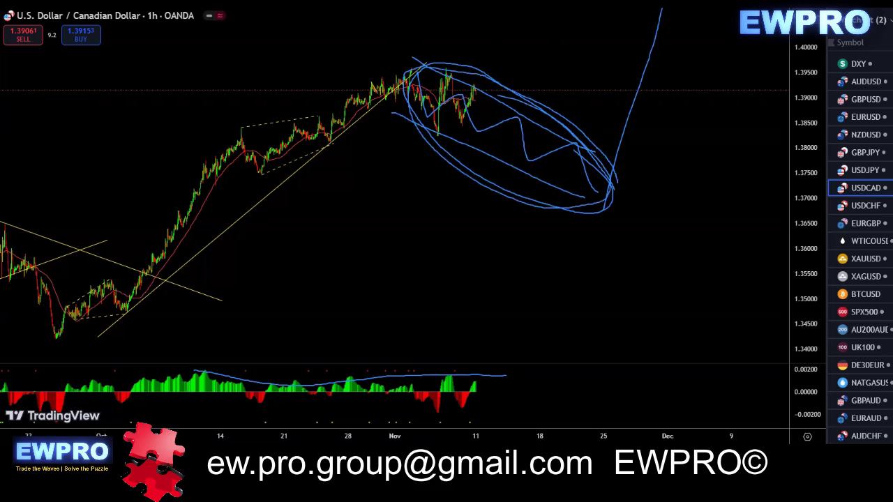
- Clear the sketches, open the USDCHF daily chart and rescale it around waves A, B and C
key("Escape")
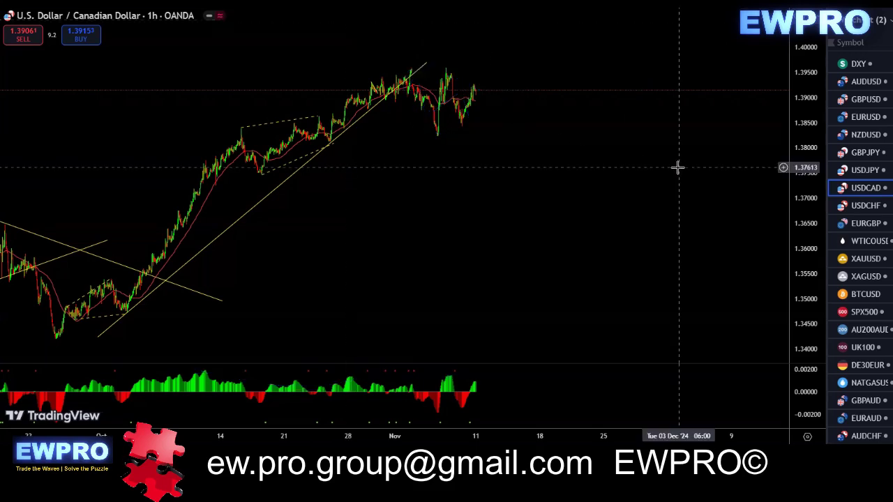
left_click_drag(680, 166, 703, 151)
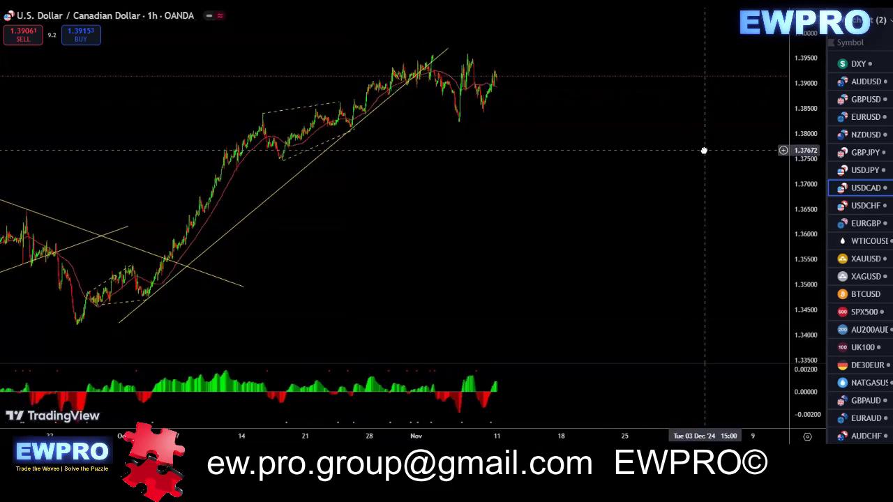
left_click(862, 206)
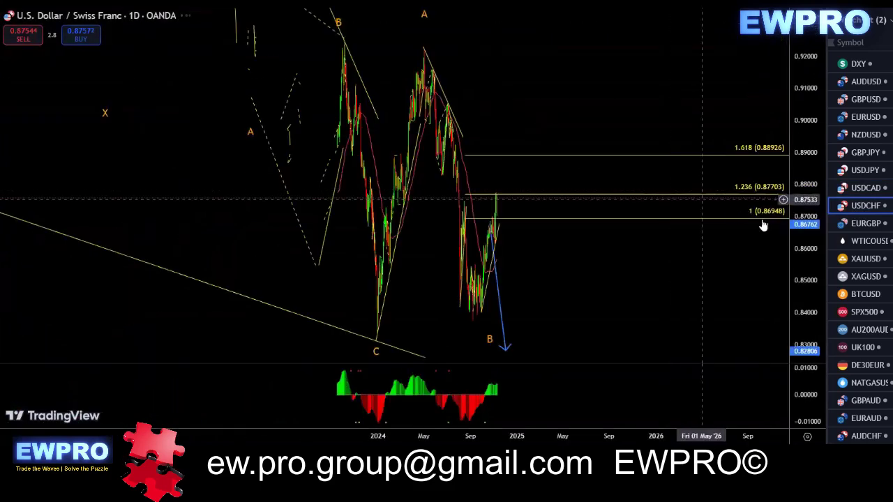
double_click(807, 228)
left_click_drag(809, 228, 810, 266)
scroll(683, 199, "up", 2)
left_click_drag(659, 194, 678, 168)
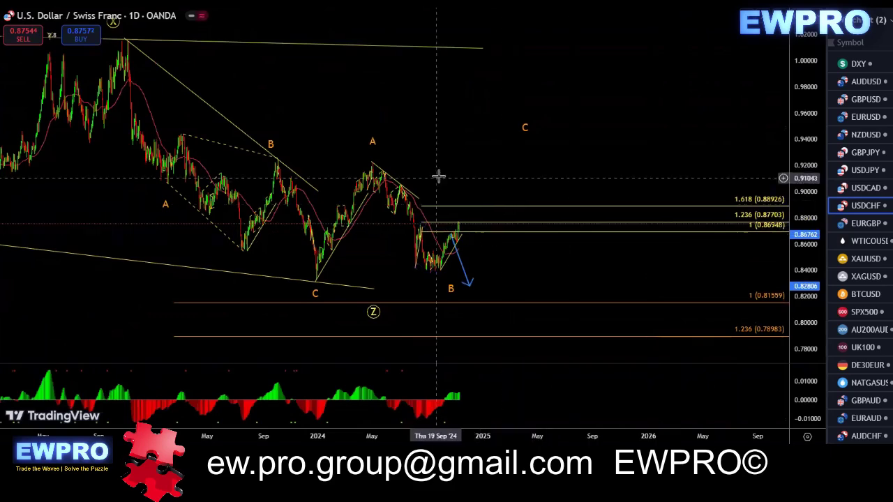
scroll(418, 176, "up", 3)
scroll(411, 176, "up", 1)
left_click_drag(470, 166, 530, 155)
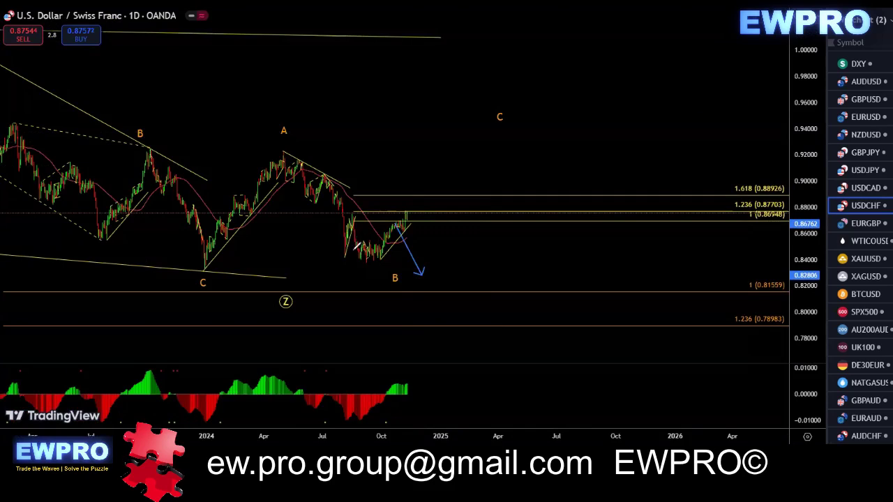
- Sketch the rise from the August low to about 0.877, the wave B dip, the recovery and a projected decline
mouse_move(340, 261)
left_mouse_down()
mouse_move(390, 259)
mouse_move(399, 226)
left_mouse_up()
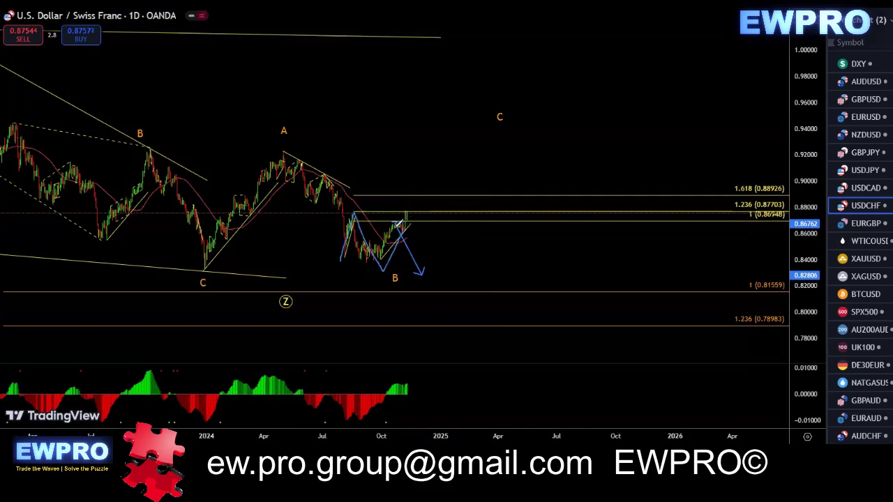
left_click_drag(412, 233, 434, 277)
left_click_drag(377, 261, 406, 212)
- Clear the sketches, switch USDCHF to the 4-hour timeframe and rescale it around waves x, z and B
key("Escape")
left_click(108, 3)
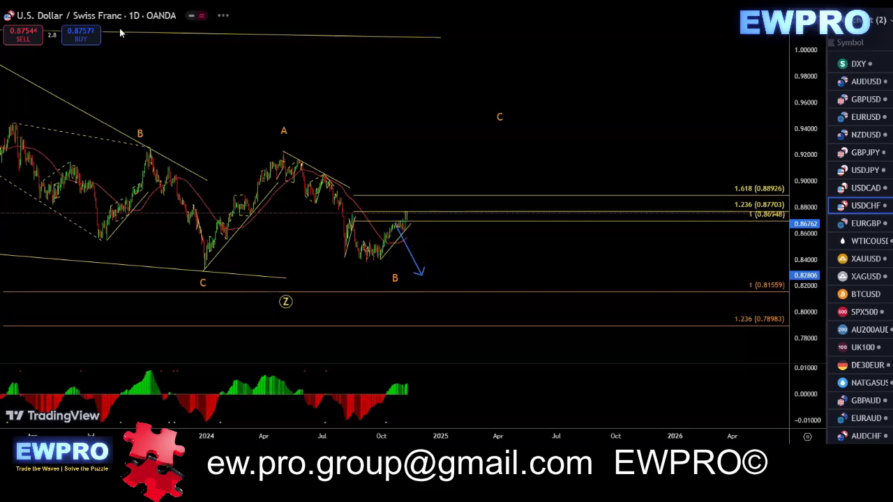
double_click(807, 267)
scroll(718, 234, "down", 3)
scroll(719, 234, "down", 5)
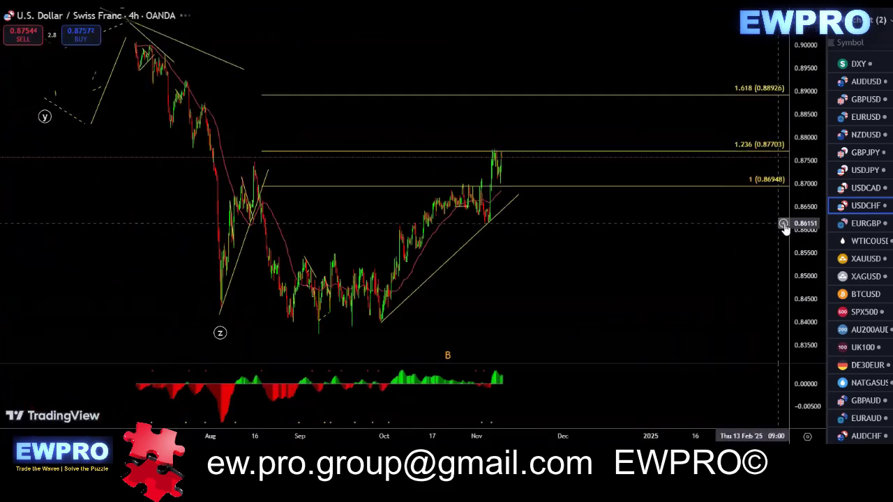
left_click_drag(717, 263, 703, 260)
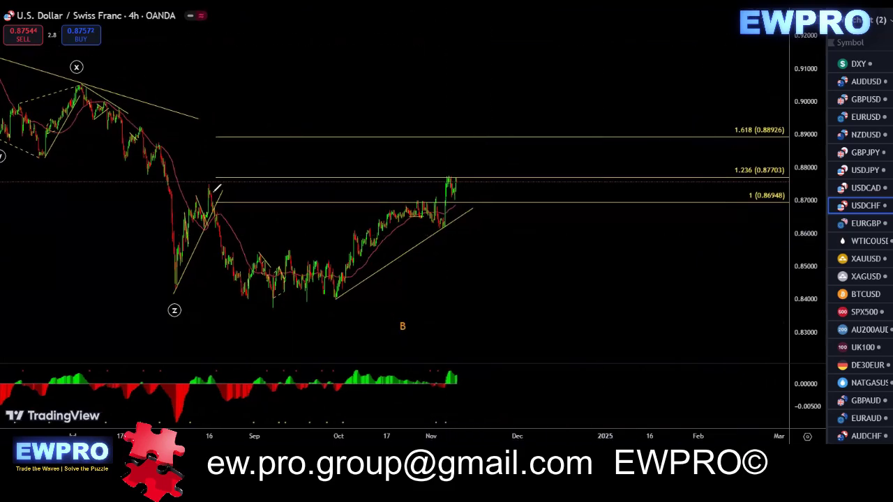
- Mark the August and November highs and the wave z and September lows, and enlarge the histogram pane
mouse_move(212, 183)
left_mouse_down()
mouse_move(398, 167)
mouse_move(468, 172)
left_mouse_up()
left_click_drag(175, 289, 277, 311)
mouse_move(434, 364)
left_mouse_down()
mouse_move(441, 277)
mouse_move(408, 201)
mouse_move(418, 334)
left_mouse_up()
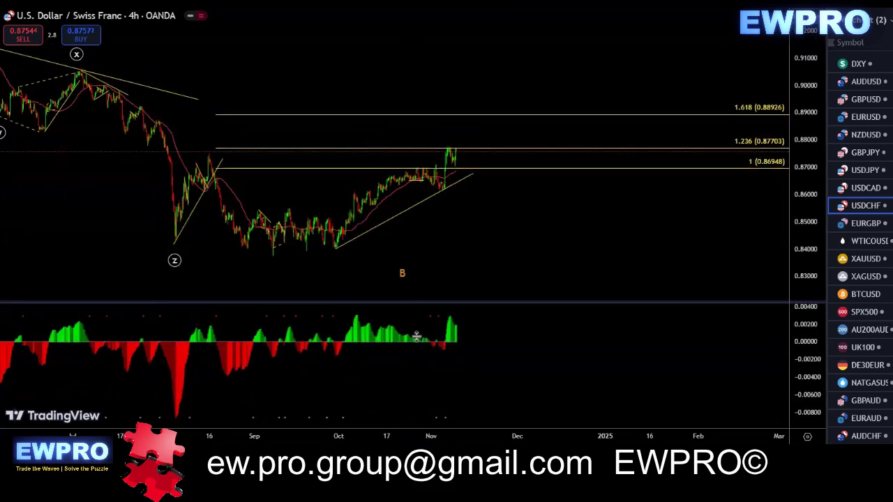
- Switch USDCHF to the 1-hour timeframe, stretch the price scale around the 1 and 1.236 levels, and shrink the histogram pane
left_click(105, 4)
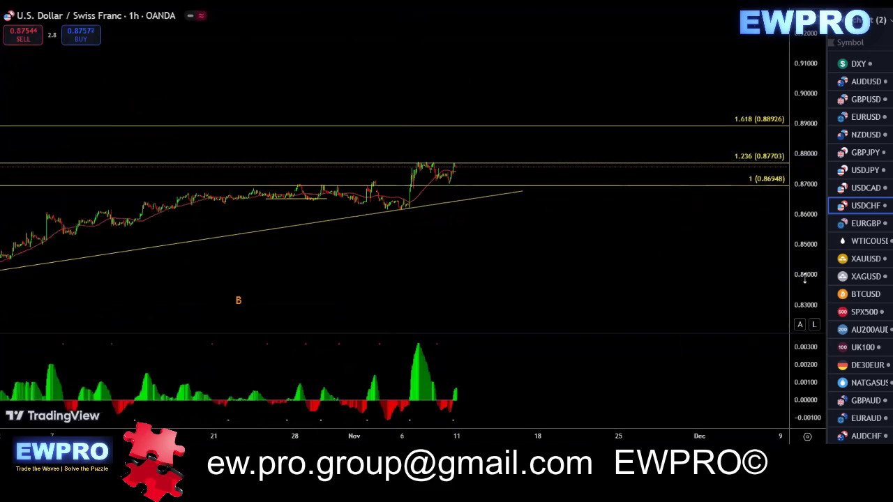
left_click_drag(802, 278, 802, 326)
left_click_drag(584, 332, 586, 401)
left_click_drag(555, 314, 534, 336)
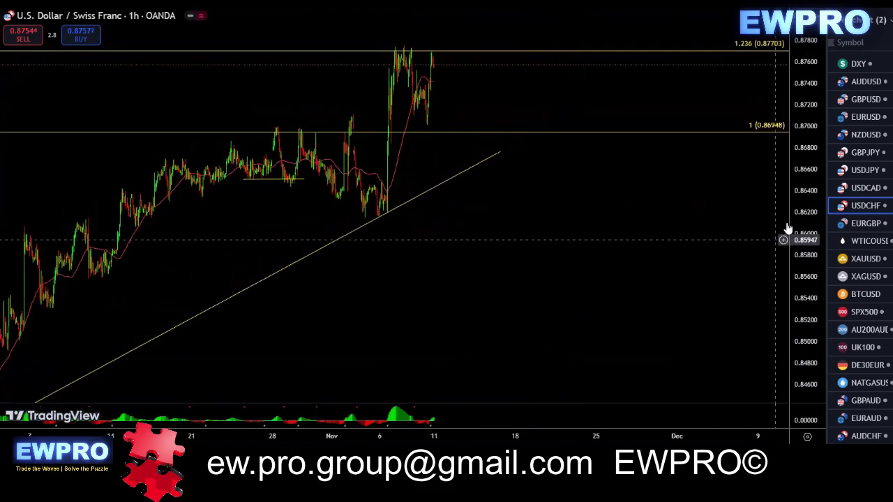
- Rescale the USDCHF chart to include the 1.618 level and sketch a dip and push above the 1.236 level to about 0.8795
left_click_drag(798, 216, 799, 266)
left_click_drag(628, 246, 560, 261)
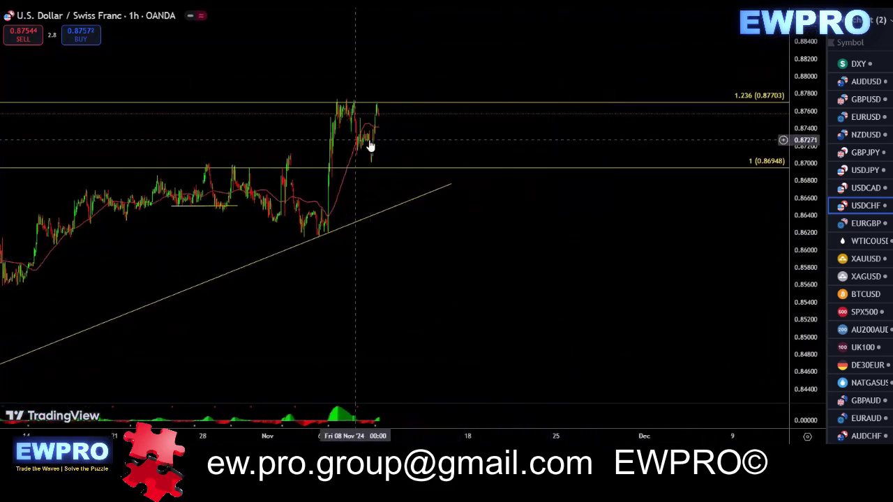
scroll(530, 191, "up", 2)
left_click_drag(810, 231, 807, 261)
scroll(396, 256, "up", 3)
left_click_drag(283, 252, 538, 288)
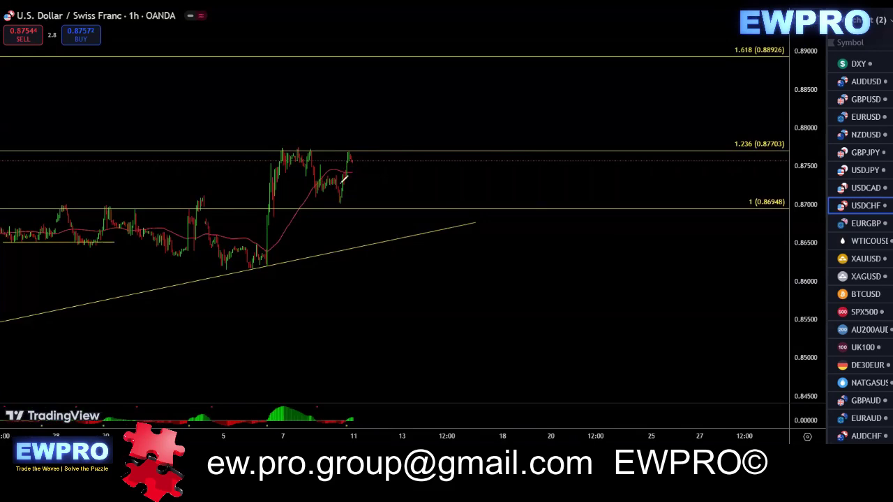
mouse_move(350, 159)
left_mouse_down()
mouse_move(362, 167)
mouse_move(373, 131)
mouse_move(371, 143)
left_mouse_up()
mouse_move(339, 203)
left_mouse_down()
mouse_move(349, 148)
mouse_move(374, 131)
left_mouse_up()
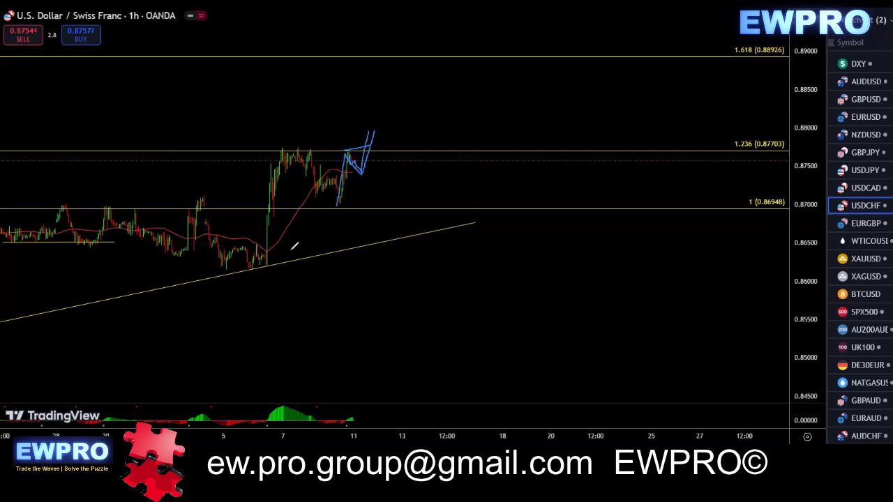
- Sketch the rise from the November low, the boundaries around its correction, and a projected dip and rally to the 1.618 level
mouse_move(251, 264)
left_mouse_down()
mouse_move(280, 159)
mouse_move(324, 189)
mouse_move(376, 124)
left_mouse_up()
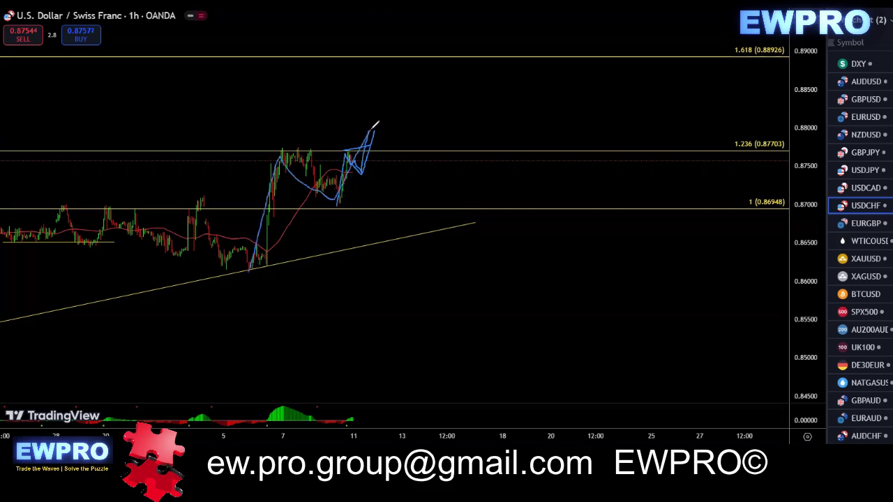
left_click_drag(283, 149, 384, 125)
left_click_drag(337, 205, 441, 171)
mouse_move(388, 124)
left_mouse_down()
mouse_move(444, 166)
mouse_move(504, 56)
left_mouse_up()
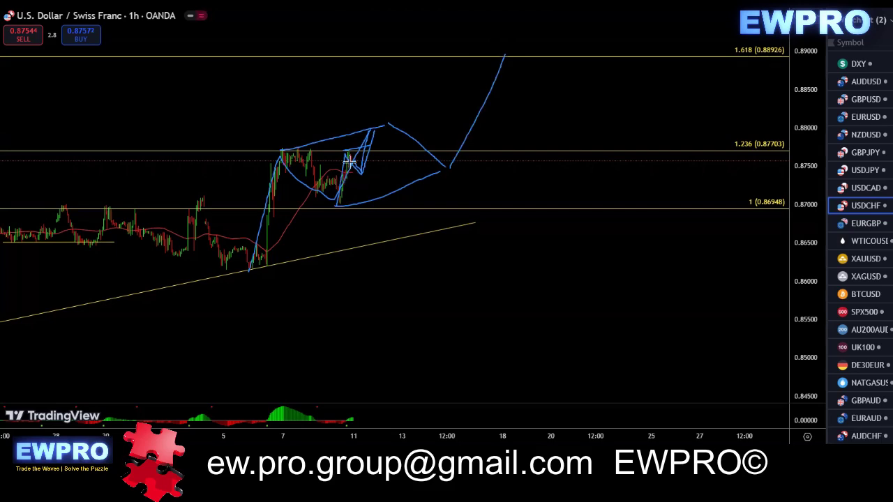
- Clear the sketches and draw a short dip from the latest high with a rise to about 0.879
key("Escape")
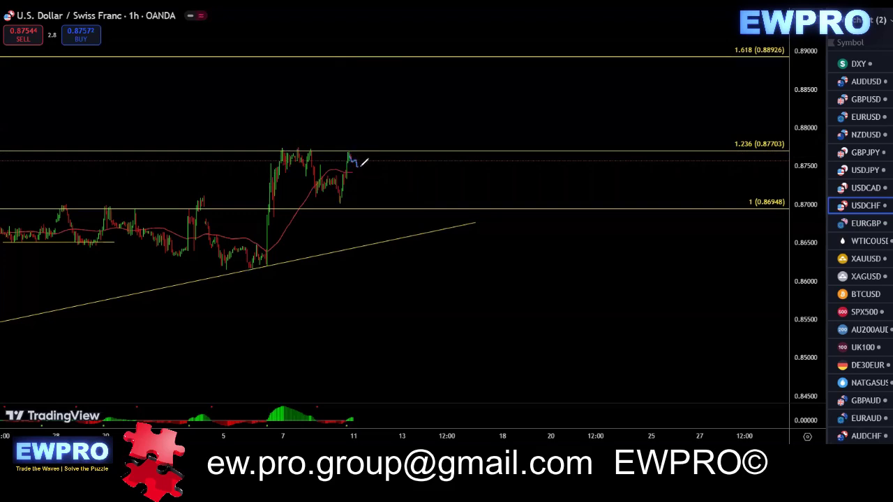
mouse_move(350, 152)
left_mouse_down()
mouse_move(367, 167)
mouse_move(378, 134)
left_mouse_up()
- Open EURGBP on the daily timeframe and rescale the chart to show the decline from the early 2023 high
left_click(863, 224)
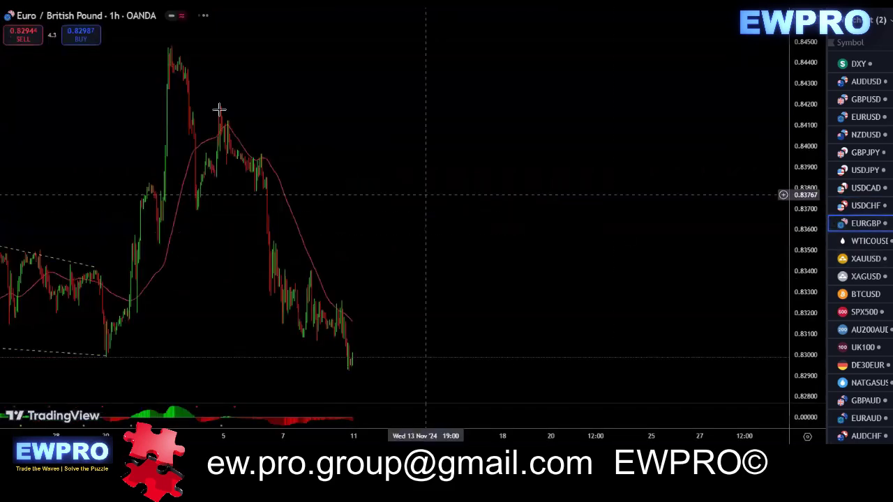
key("d")
key("Return")
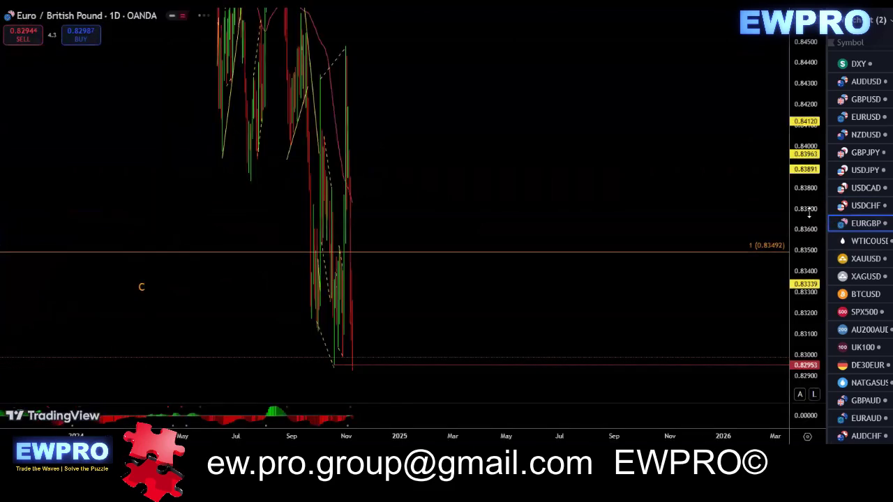
double_click(810, 212)
left_click_drag(804, 196, 803, 272)
scroll(535, 191, "down", 3)
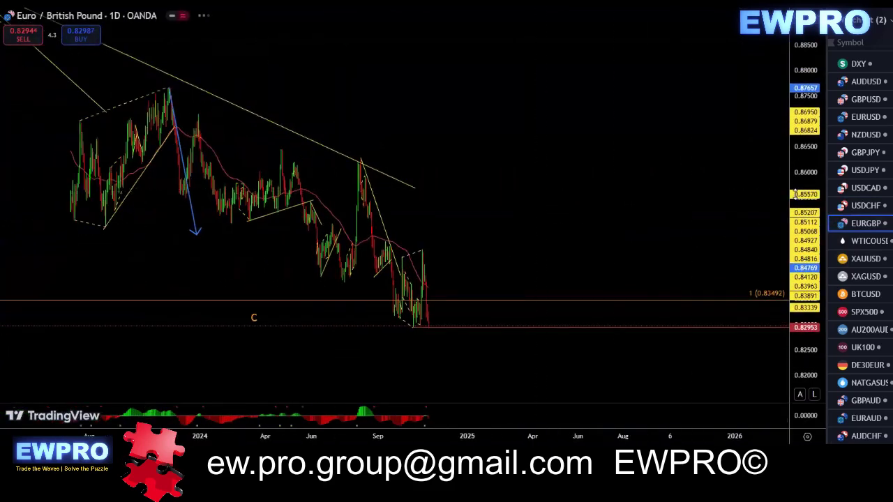
scroll(656, 207, "down", 5)
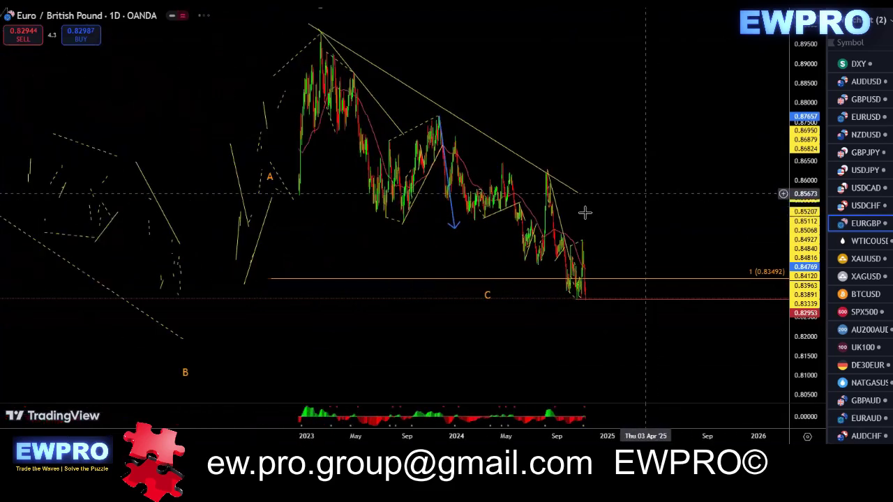
scroll(413, 205, "up", 2)
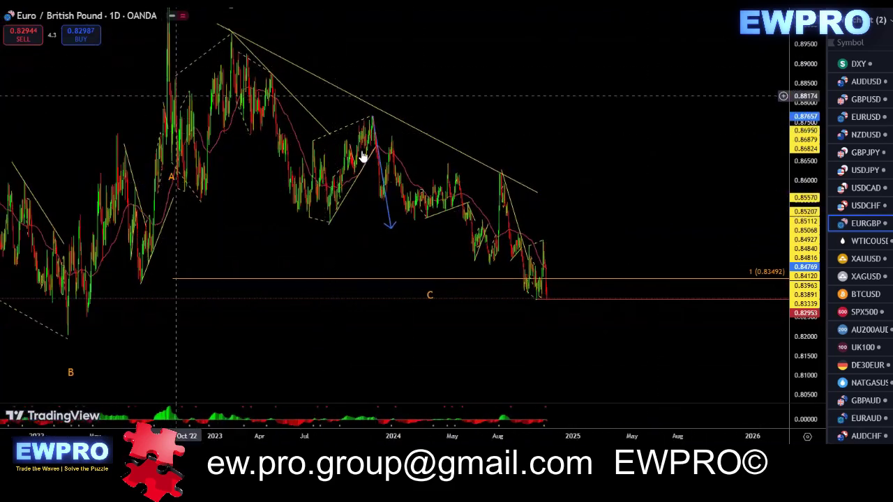
- Compress the EURGBP price scale around waves A, B and C, and enlarge the histogram pane
left_click_drag(804, 228, 803, 304)
left_click_drag(720, 199, 716, 218)
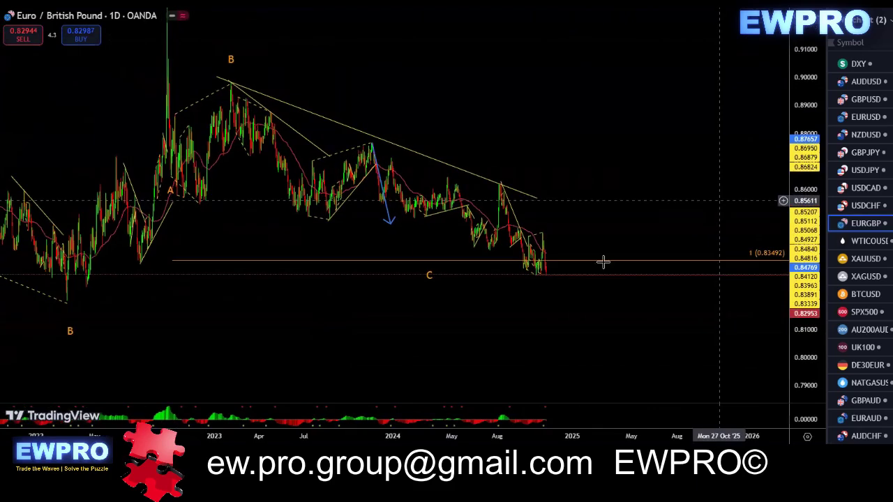
left_click_drag(630, 199, 643, 231)
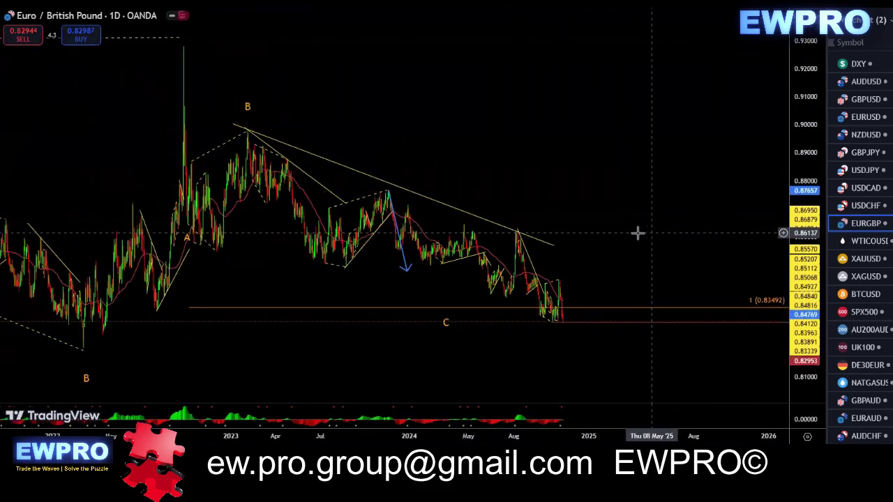
scroll(516, 189, "right", 3)
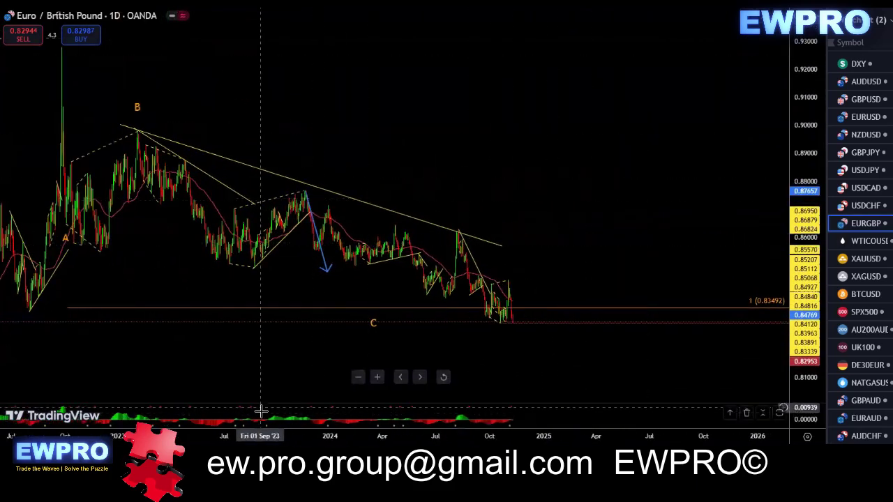
left_click_drag(414, 406, 405, 364)
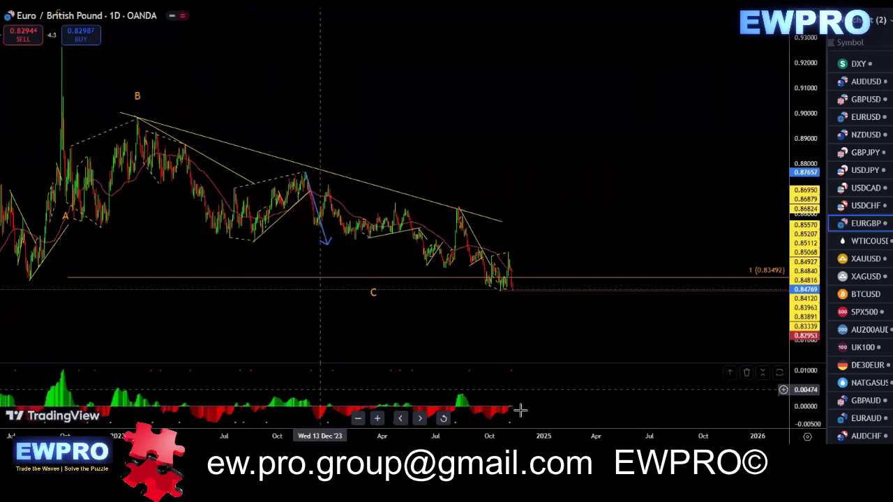
- Switch EURGBP to the 4-hour timeframe and rescale prices around the circled waves a, b and c
left_click(118, 2)
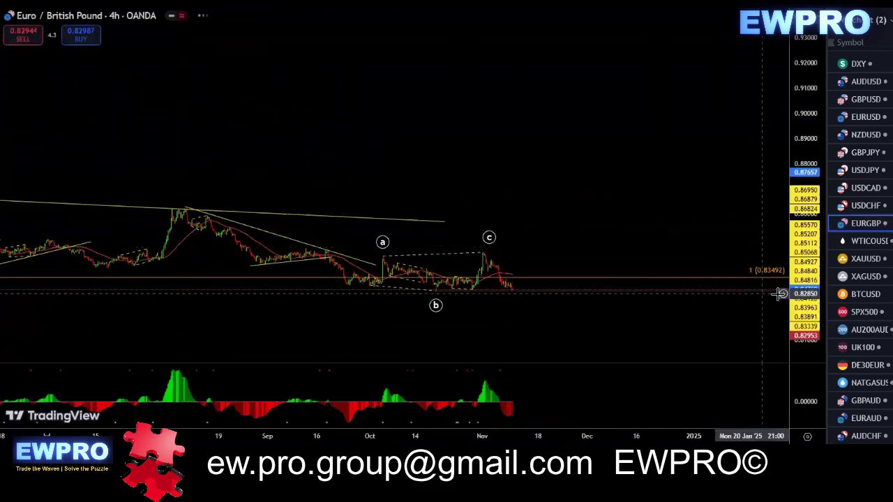
left_click_drag(794, 294, 789, 277)
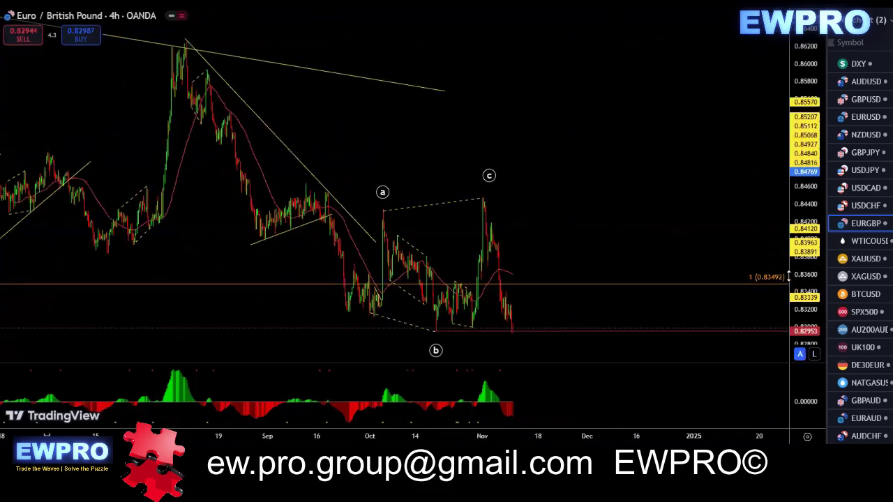
left_click_drag(794, 213, 793, 241)
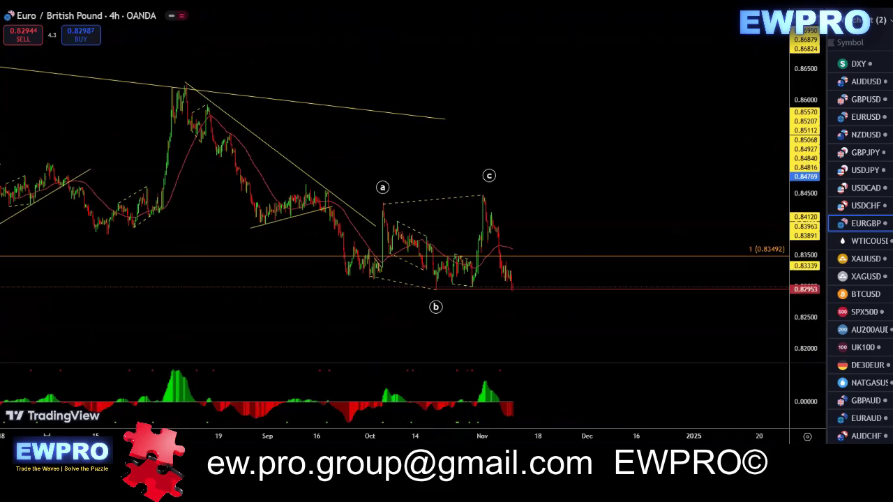
- Sketch the a-b-c swings, their upper and lower boundaries, and the drop from wave c to about 0.826, and clear the sketches
mouse_move(384, 200)
left_mouse_down()
mouse_move(427, 230)
mouse_move(433, 288)
left_mouse_up()
mouse_move(364, 280)
left_mouse_down()
mouse_move(421, 289)
mouse_move(483, 192)
left_mouse_up()
left_click_drag(382, 201, 483, 197)
left_click_drag(357, 287, 479, 303)
left_click_drag(484, 199, 518, 305)
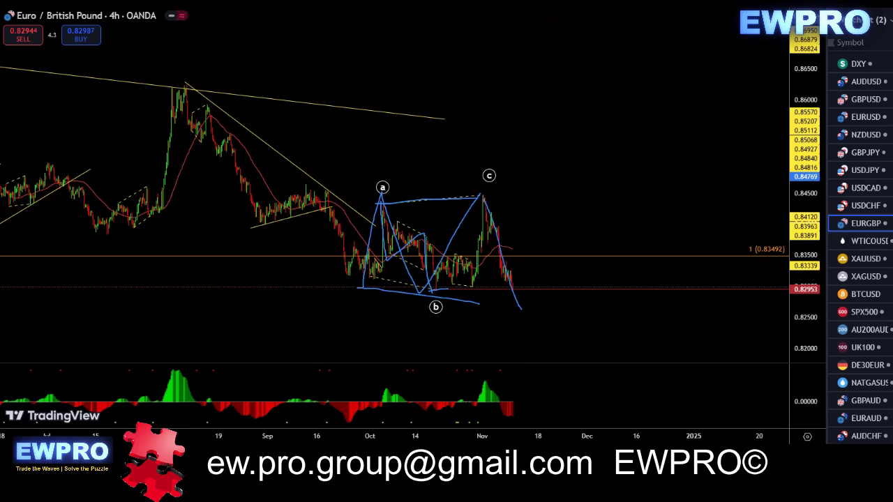
key("Escape")
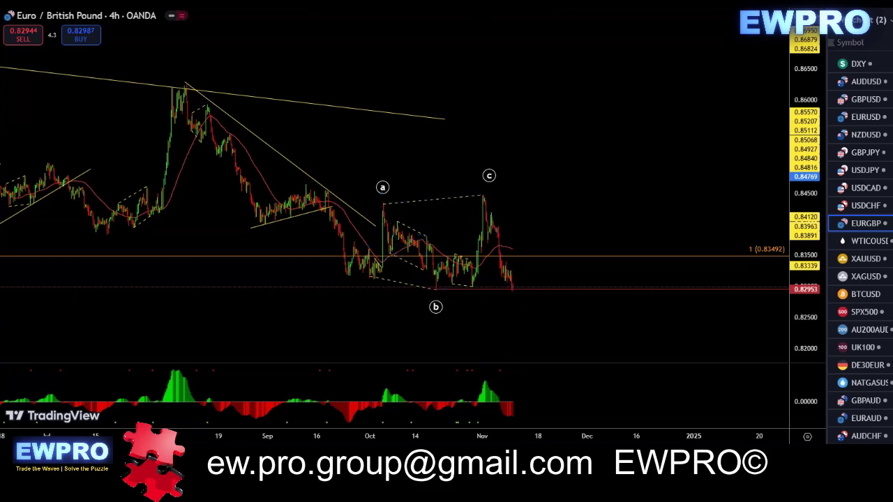
- Switch EURGBP to the 1-hour timeframe and rescale the chart to fit waves a, b and c
left_click_drag(563, 123, 537, 119)
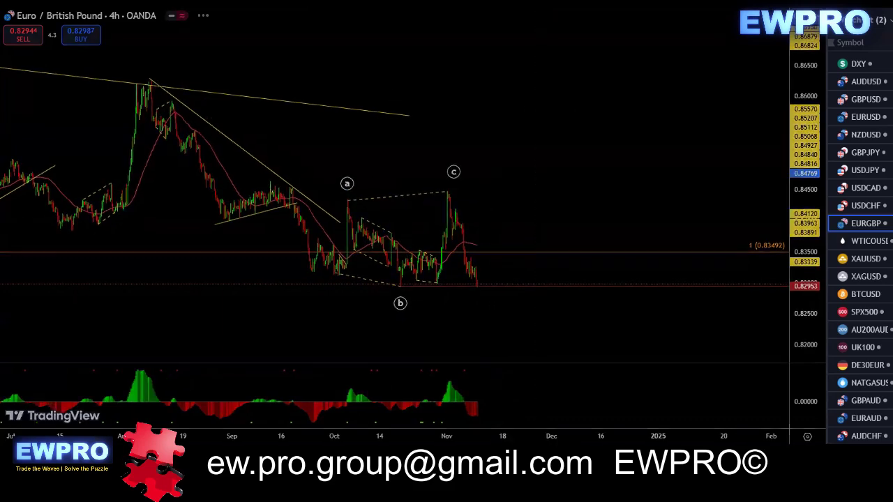
type("60")
key("Return")
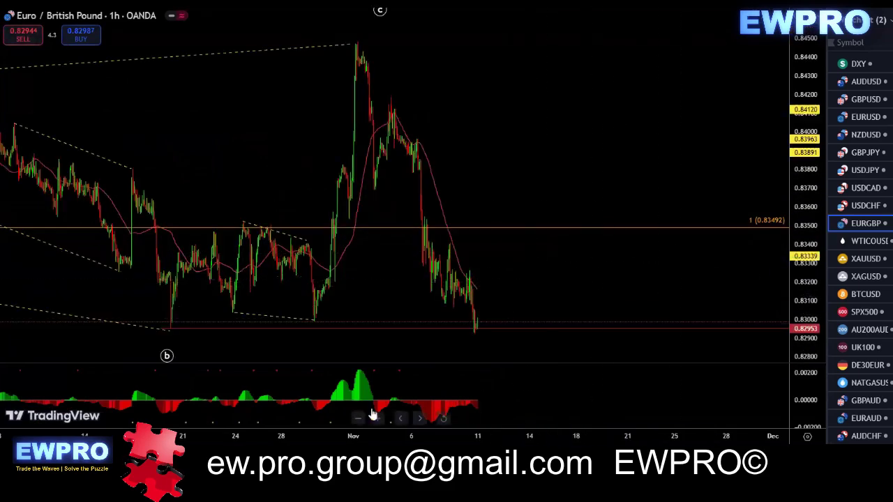
left_click_drag(579, 193, 526, 195)
left_click_drag(802, 244, 798, 273)
scroll(661, 181, "down", 1)
scroll(661, 181, "down", 2)
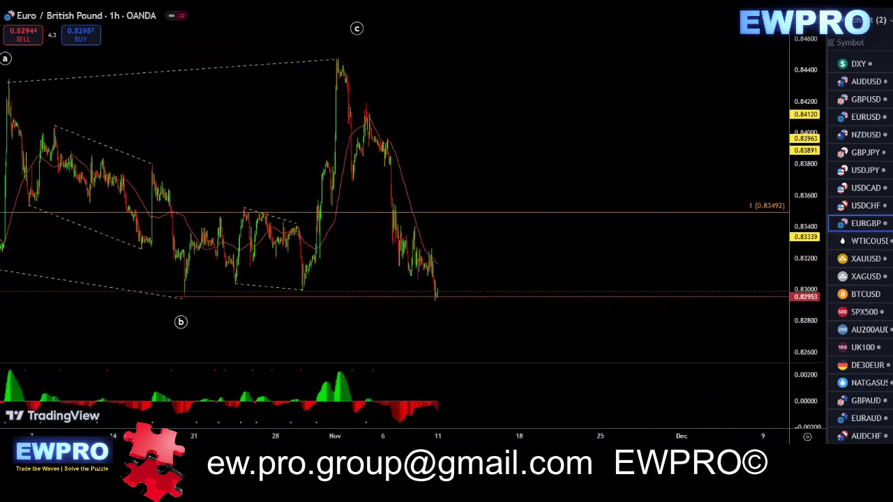
- Sketch the fall from wave c, a bounce to about 0.835, a low near 0.826, a rally to about 0.841 and the histogram path, and clear everything
left_click_drag(435, 294, 493, 216)
mouse_move(438, 410)
left_mouse_down()
mouse_move(480, 387)
mouse_move(498, 402)
left_mouse_up()
left_click_drag(372, 396, 479, 380)
left_click_drag(495, 214, 526, 335)
mouse_move(336, 61)
left_mouse_down()
mouse_move(351, 162)
mouse_move(372, 98)
mouse_move(421, 293)
mouse_move(497, 204)
mouse_move(531, 344)
mouse_move(549, 300)
mouse_move(555, 309)
mouse_move(551, 294)
mouse_move(578, 316)
mouse_move(633, 122)
left_mouse_up()
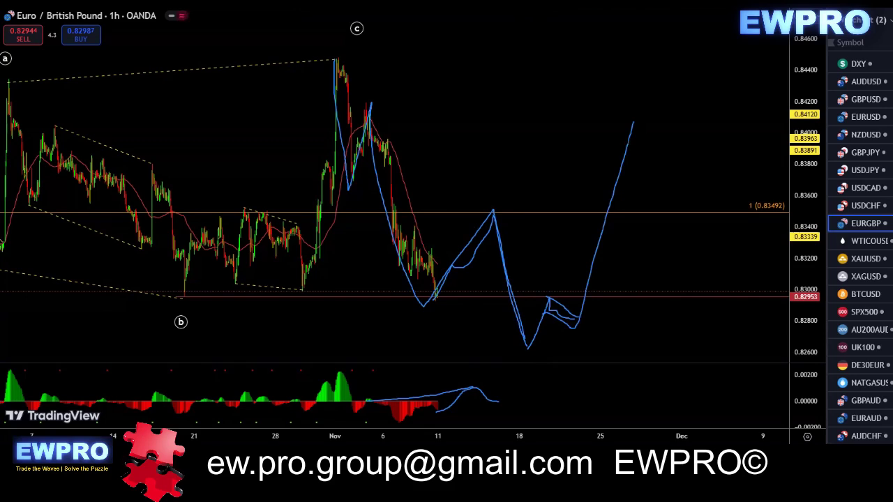
key("Escape")
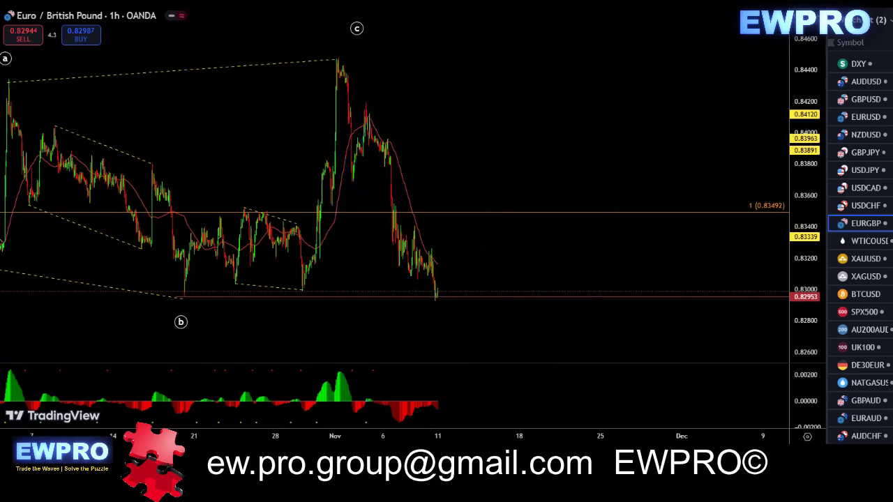
- Open West Texas Oil on the daily timeframe and rescale the chart to show the projected wave B, C and (B) path
left_click(869, 241)
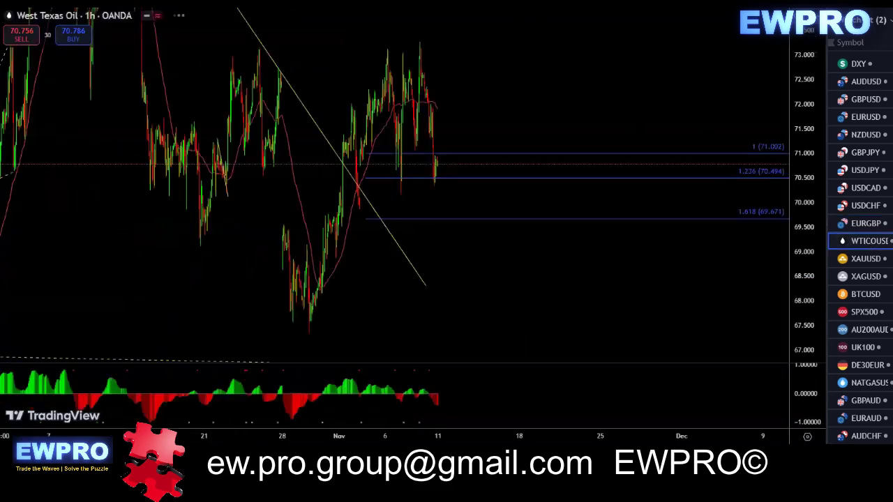
left_click(129, 2)
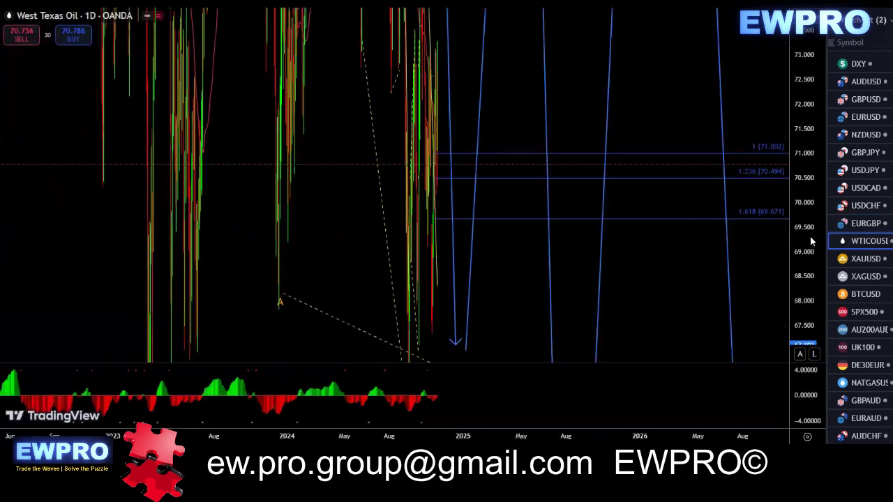
double_click(812, 239)
left_click_drag(804, 209, 804, 249)
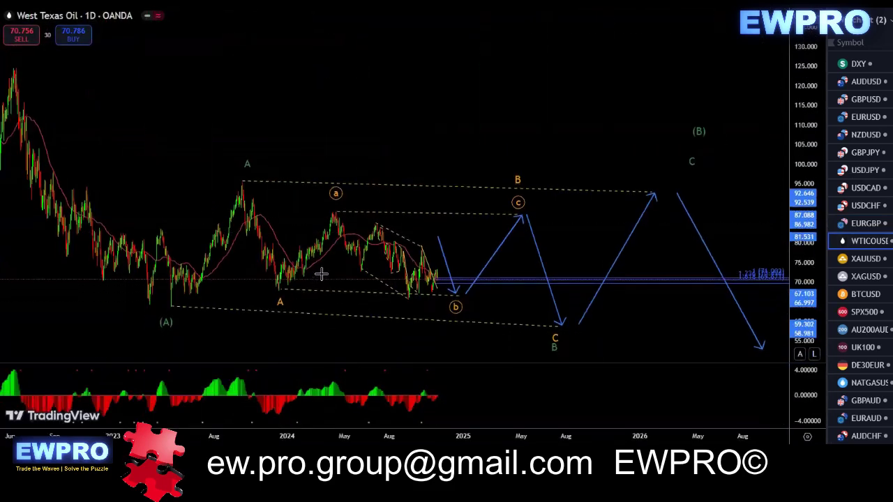
left_click_drag(730, 202, 649, 179)
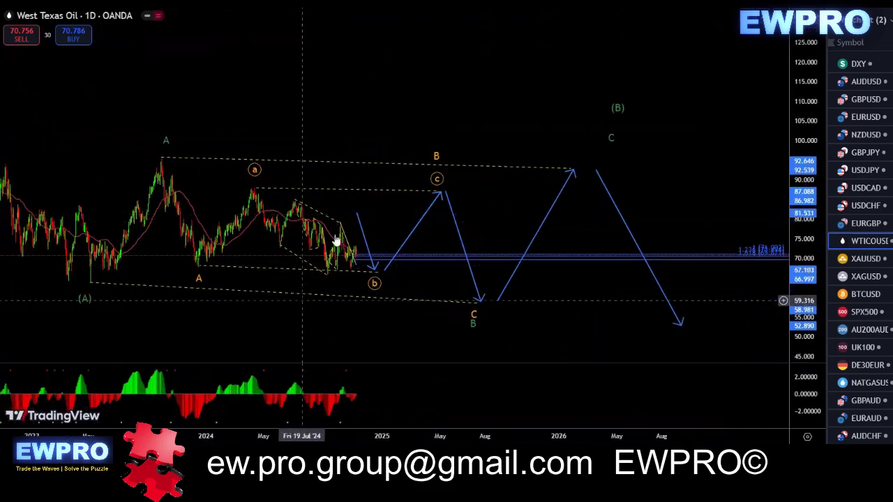
left_click_drag(408, 110, 389, 85)
scroll(450, 92, "down", 2)
scroll(457, 88, "down", 1)
- Switch West Texas Oil to the 4-hour timeframe and stretch the price scale around the June to November swings
left_click(237, 2)
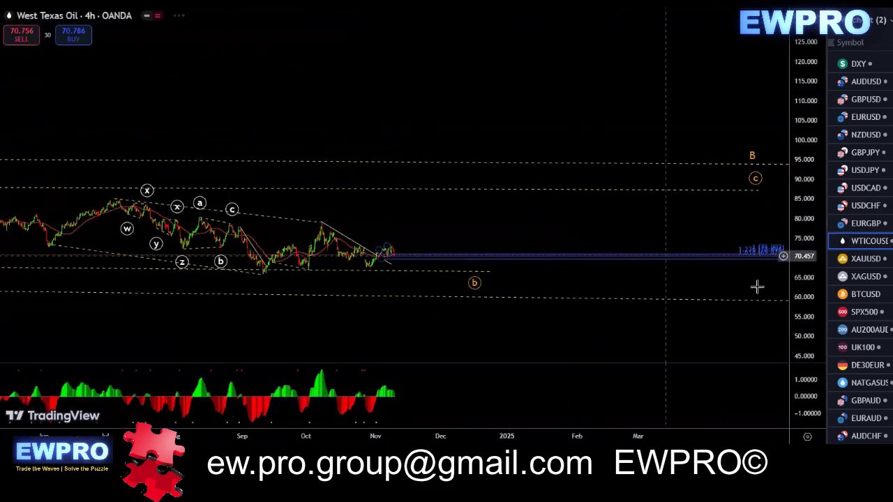
left_click_drag(807, 307, 804, 303)
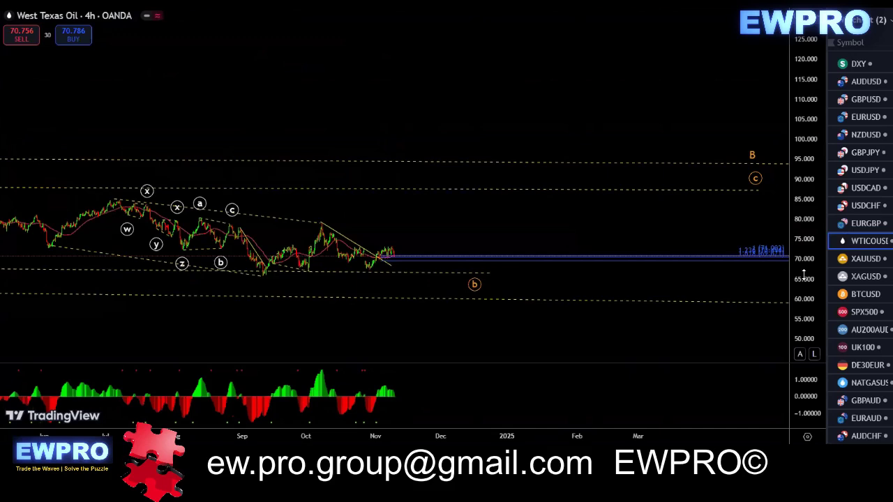
double_click(806, 280)
left_click_drag(808, 203, 807, 244)
left_click_drag(606, 167, 589, 161)
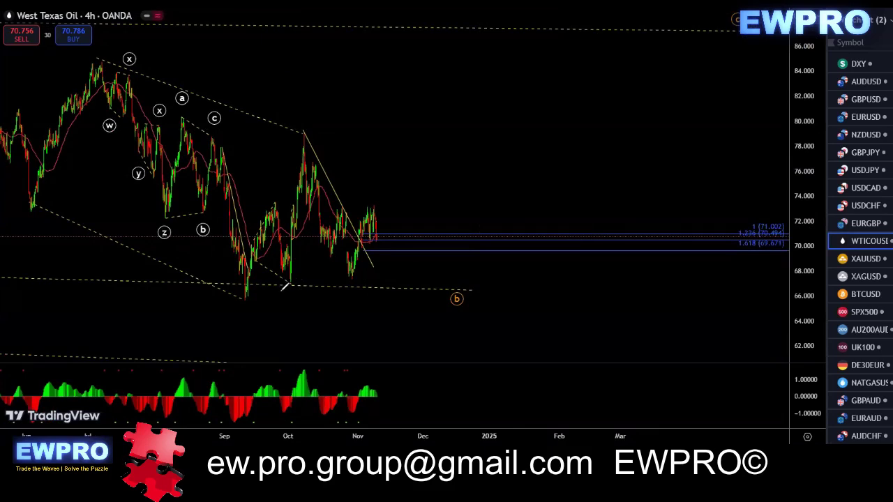
- Sketch the swings from the September low to about 80.5 and the larger swings from the June low to about 81, and undo both
mouse_move(249, 243)
left_mouse_down()
mouse_move(298, 249)
mouse_move(310, 161)
mouse_move(367, 249)
mouse_move(401, 109)
left_mouse_up()
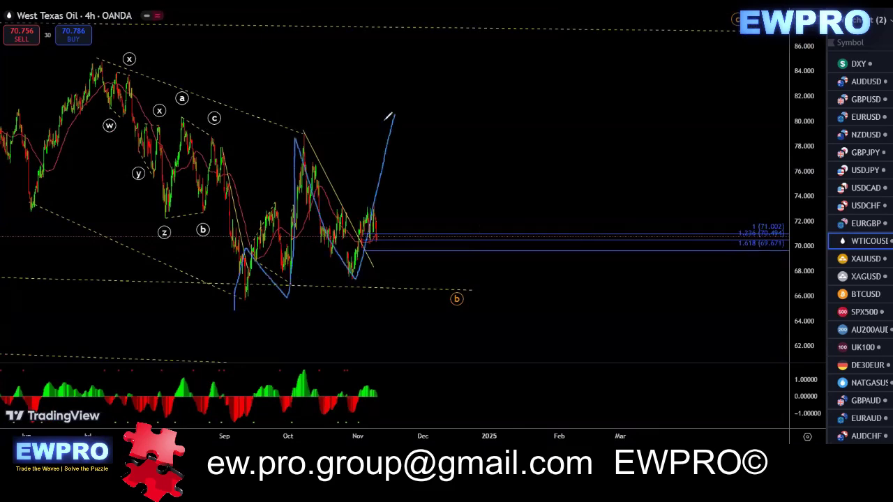
mouse_move(27, 209)
left_mouse_down()
mouse_move(43, 149)
mouse_move(126, 118)
mouse_move(243, 297)
mouse_move(390, 102)
left_mouse_up()
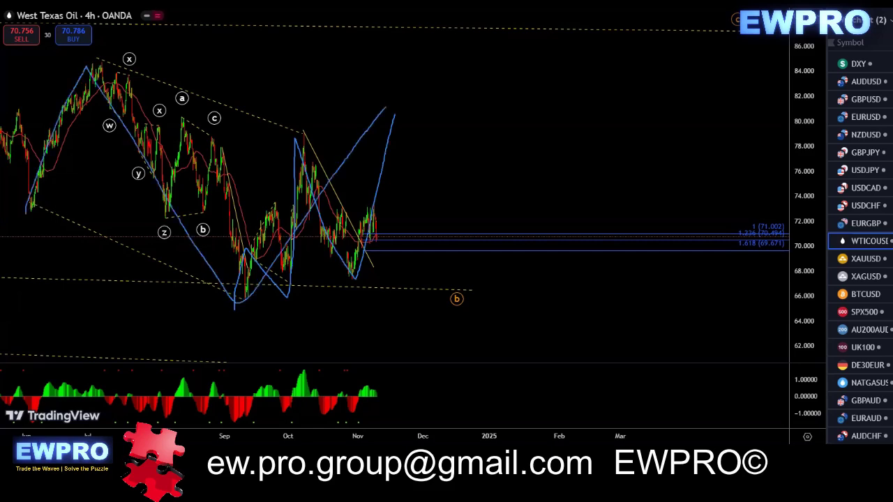
key("ctrl+z")
key("ctrl+z")
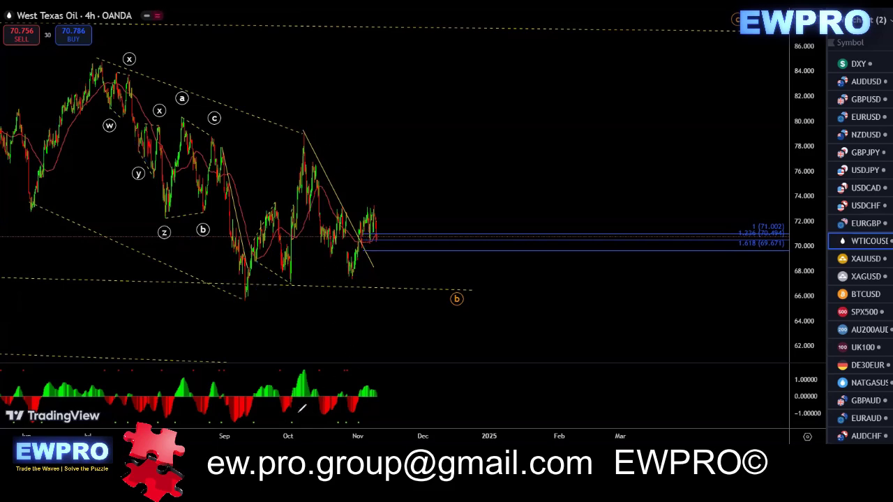
- Sketch the histogram and price lows, the October high, the November pullback with a rally to about 83, and the rise from September's low
left_click_drag(283, 412, 333, 404)
left_click_drag(344, 278, 358, 277)
left_click_drag(332, 412, 349, 414)
mouse_move(374, 219)
left_mouse_down()
mouse_move(392, 232)
mouse_move(363, 229)
mouse_move(394, 243)
mouse_move(438, 83)
left_mouse_up()
left_click_drag(300, 129, 311, 130)
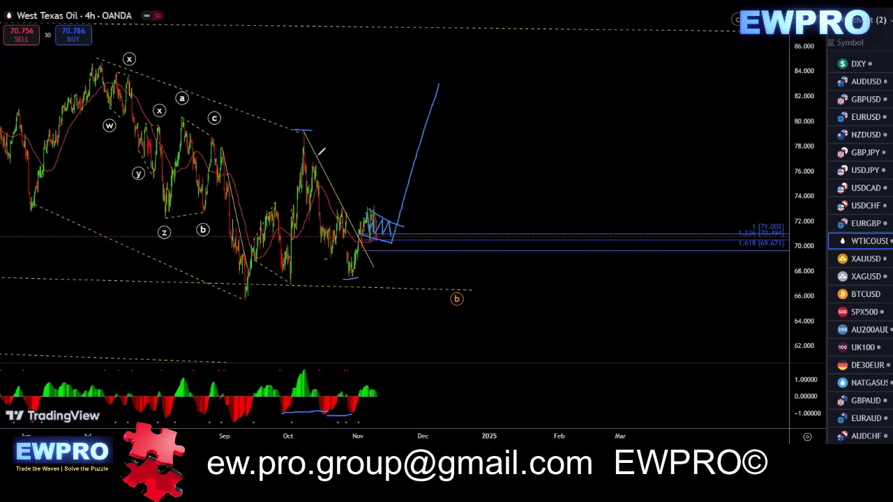
left_click_drag(306, 128, 293, 131)
mouse_move(242, 302)
left_mouse_down()
mouse_move(261, 248)
mouse_move(304, 200)
mouse_move(309, 142)
mouse_move(353, 277)
mouse_move(409, 123)
left_mouse_up()
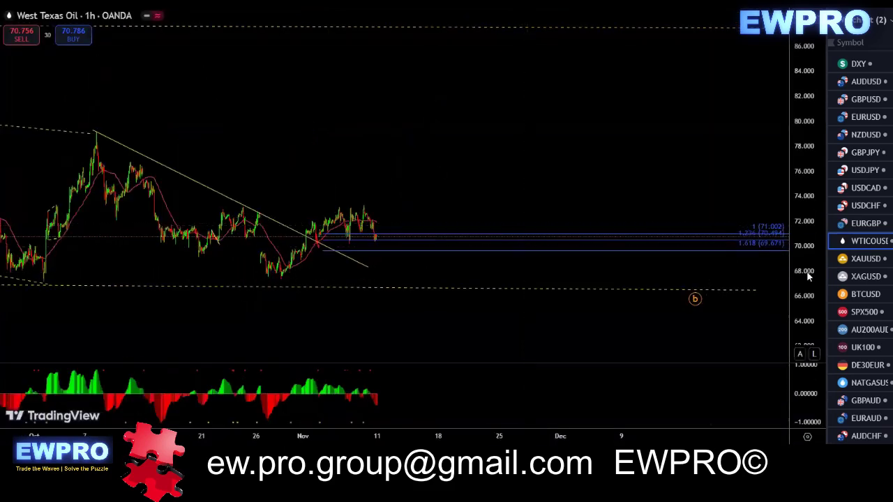
- Show West Texas Oil on the 1-hour timeframe and rescale the chart around the late October to November swings
scroll(564, 191, "down", 2)
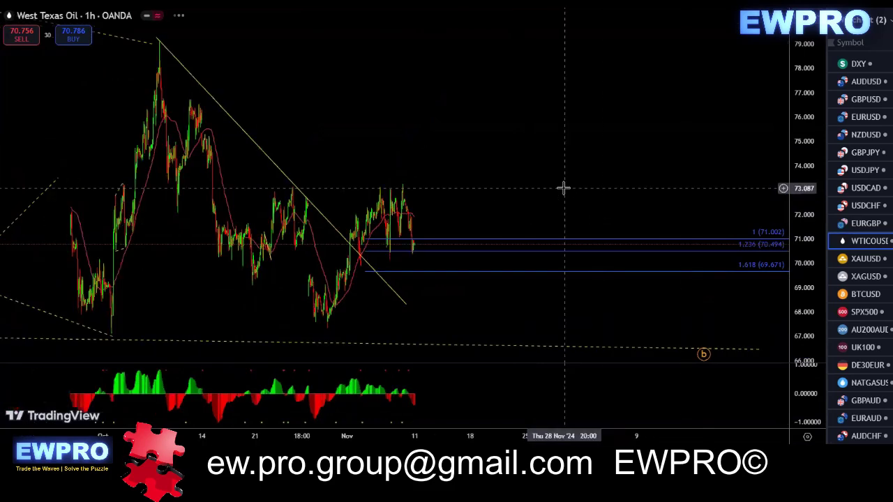
left_click_drag(528, 186, 492, 181)
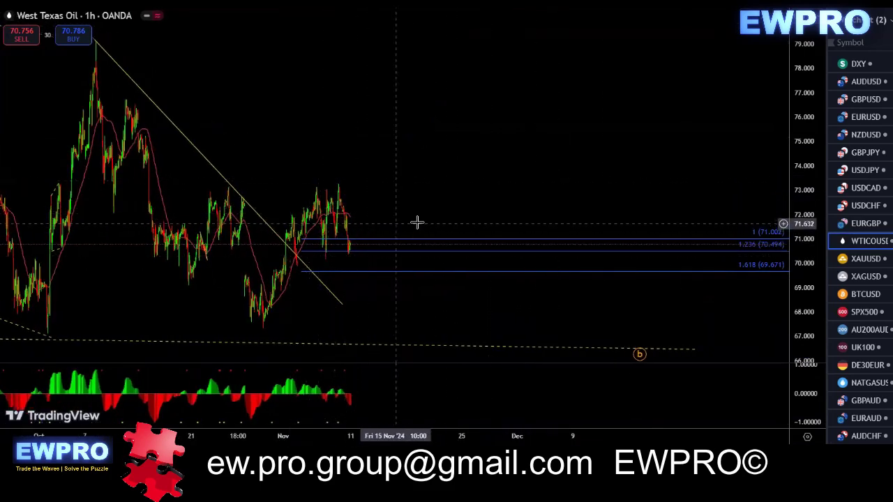
left_click_drag(402, 224, 373, 233)
left_click_drag(802, 244, 802, 281)
left_click_drag(507, 169, 512, 186)
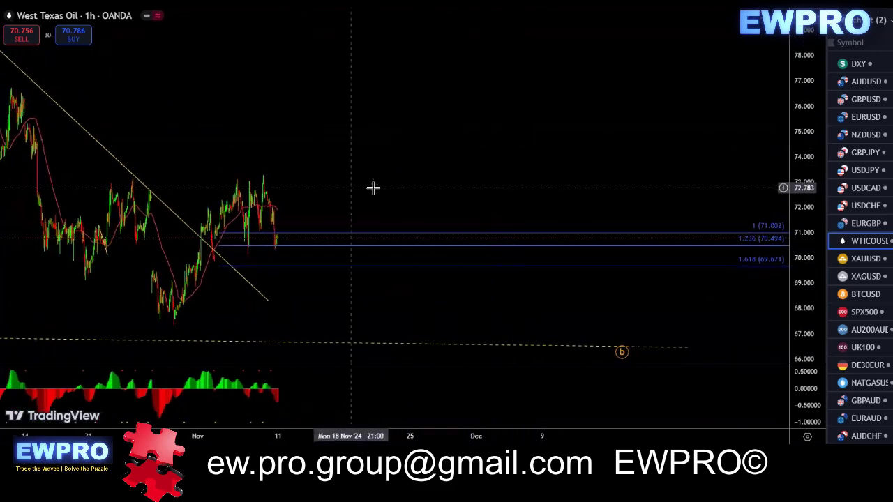
scroll(362, 189, "up", 2)
left_click_drag(362, 188, 420, 172)
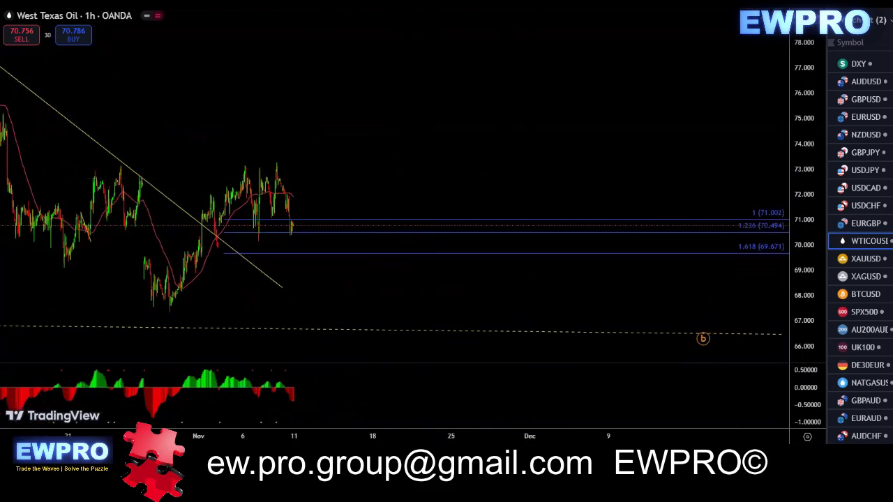
- Sketch the early November sideways swings and their boundary lines, with a rally path from the late October low to about 78.4
mouse_move(256, 240)
left_mouse_down()
mouse_move(263, 173)
mouse_move(278, 206)
mouse_move(283, 162)
mouse_move(250, 202)
mouse_move(281, 165)
mouse_move(292, 234)
left_mouse_up()
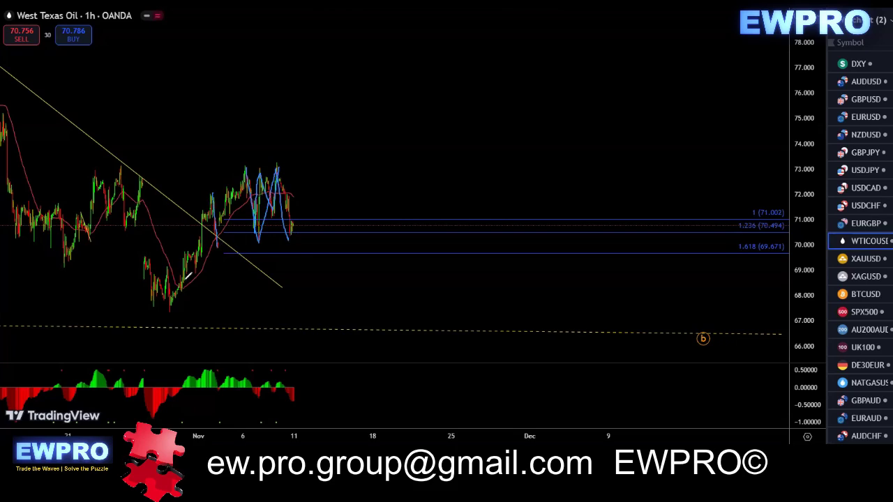
left_click_drag(212, 191, 217, 244)
mouse_move(212, 202)
left_mouse_down()
mouse_move(256, 187)
mouse_move(293, 210)
mouse_move(268, 239)
mouse_move(218, 244)
left_mouse_up()
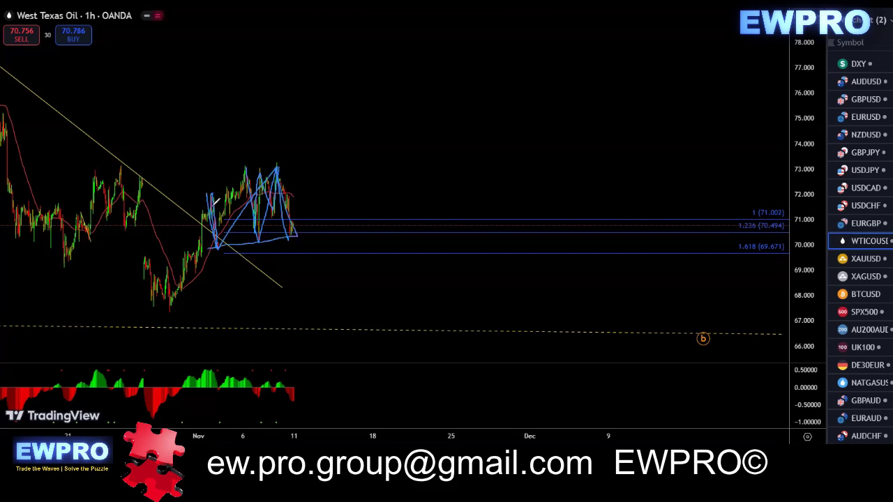
left_click_drag(238, 184, 281, 164)
left_click_drag(292, 234, 301, 212)
left_click_drag(319, 172, 338, 119)
mouse_move(168, 312)
left_mouse_down()
mouse_move(213, 198)
mouse_move(272, 225)
mouse_move(312, 178)
mouse_move(368, 35)
left_mouse_up()
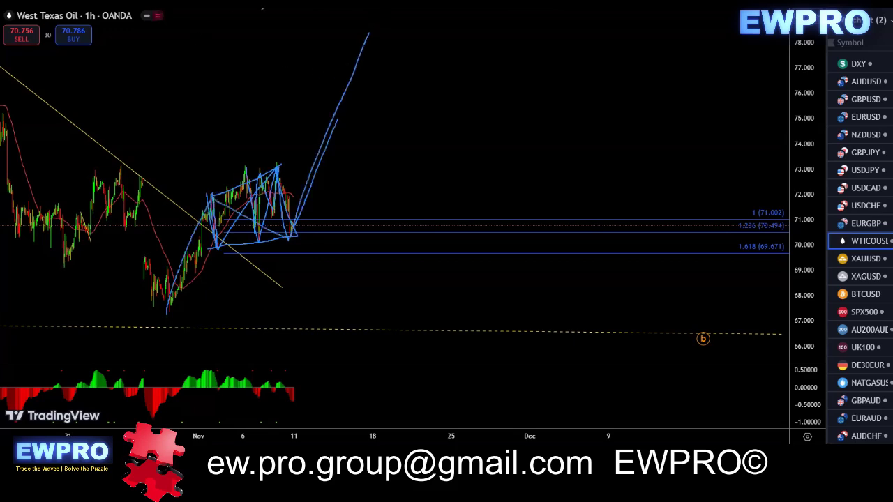
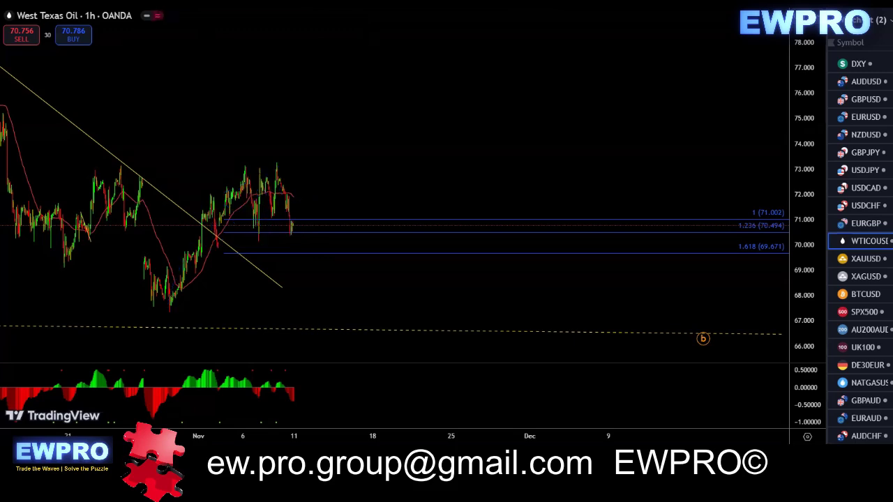
- Sketch a wave path from the late October low through about 72, 70, 76.8 and 73.8 to about 78.7, and undo it
mouse_move(216, 189)
left_mouse_down()
mouse_move(296, 241)
mouse_move(392, 70)
mouse_move(457, 144)
mouse_move(521, 21)
left_mouse_up()
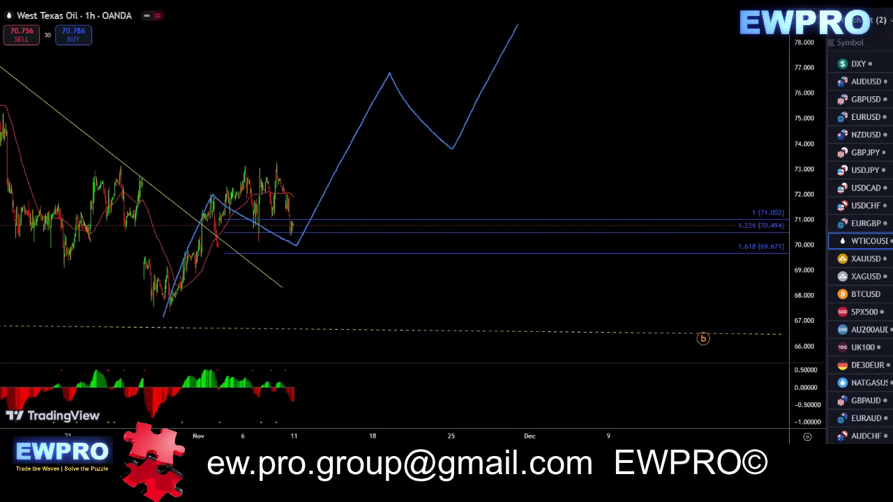
key("ctrl+z")
left_click_drag(572, 145, 592, 143)
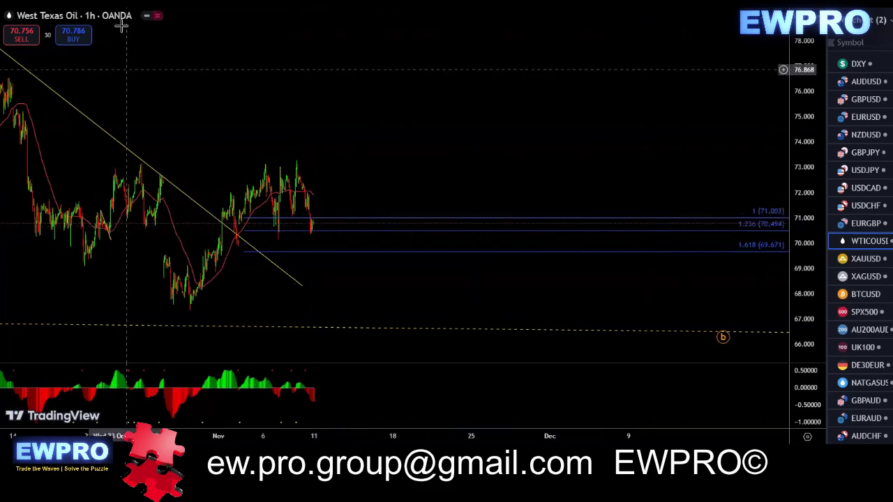
- Switch West Texas Oil to the 15-minute timeframe to examine the early November swings
type("15")
key("Return")
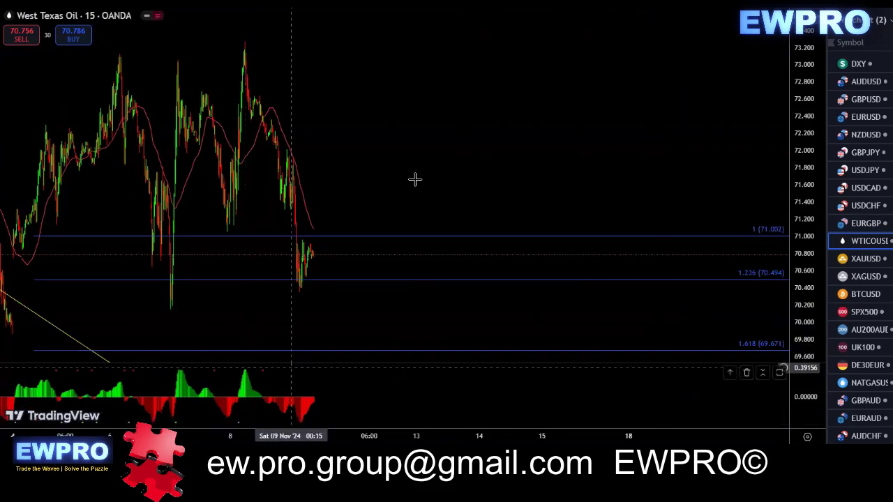
left_click_drag(439, 183, 476, 149)
- Open gold (XAUUSD) on the daily timeframe and rescale the chart to show the W, X, Y, X and Z waves
left_click(865, 258)
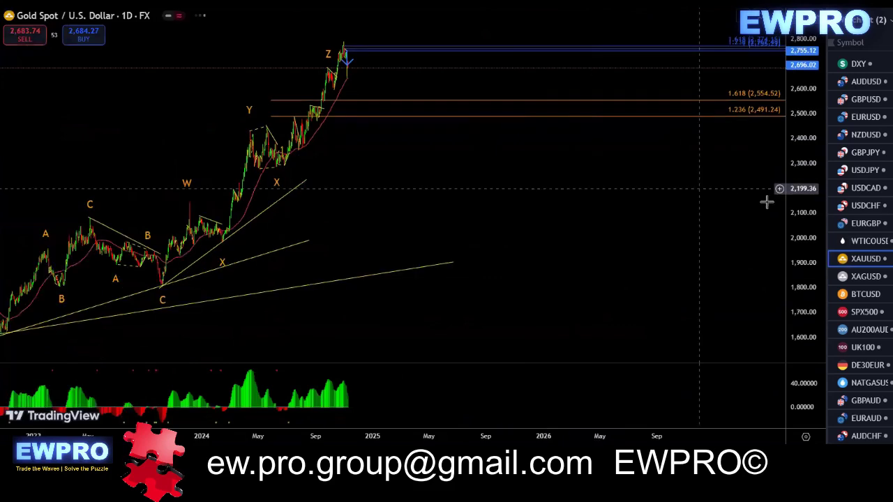
left_click_drag(800, 211, 793, 237)
scroll(594, 235, "up", 2)
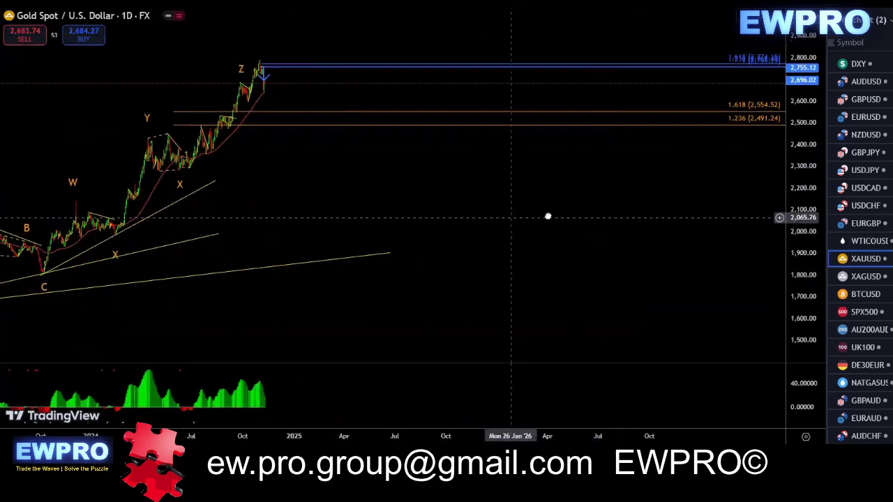
left_click_drag(513, 217, 608, 219)
scroll(607, 219, "down", 2)
left_click_drag(575, 188, 540, 201)
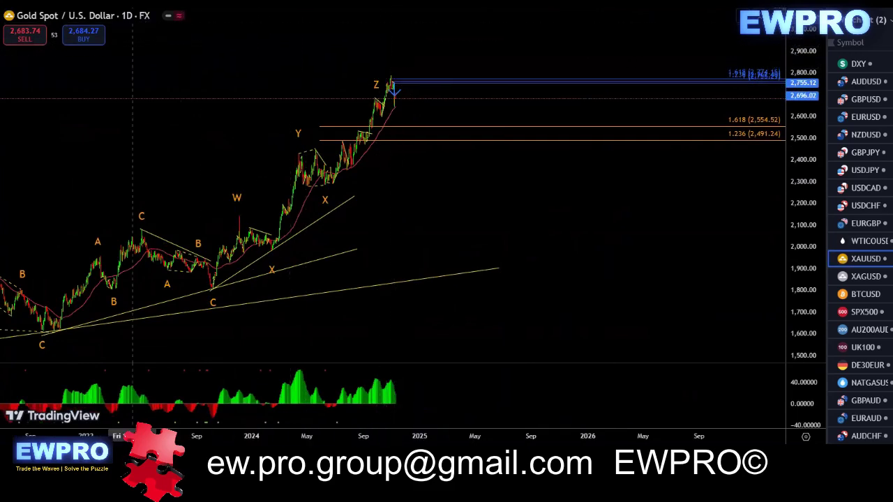
- Switch gold to the 4-hour timeframe and fit the price scale to the advance since July
type("4h")
key("Return")
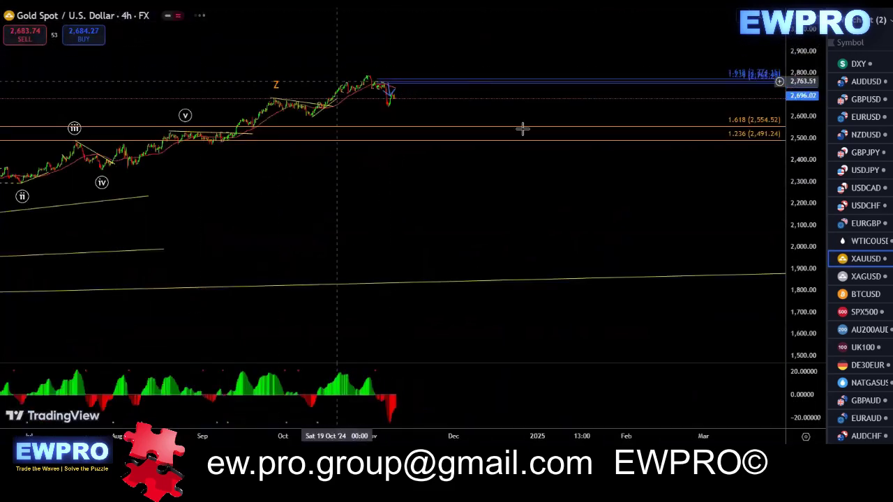
double_click(806, 216)
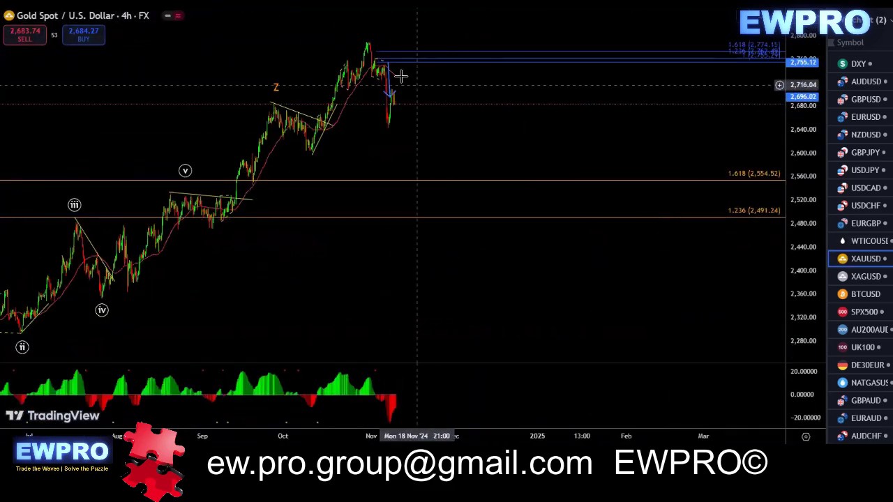
left_click_drag(483, 92, 493, 92)
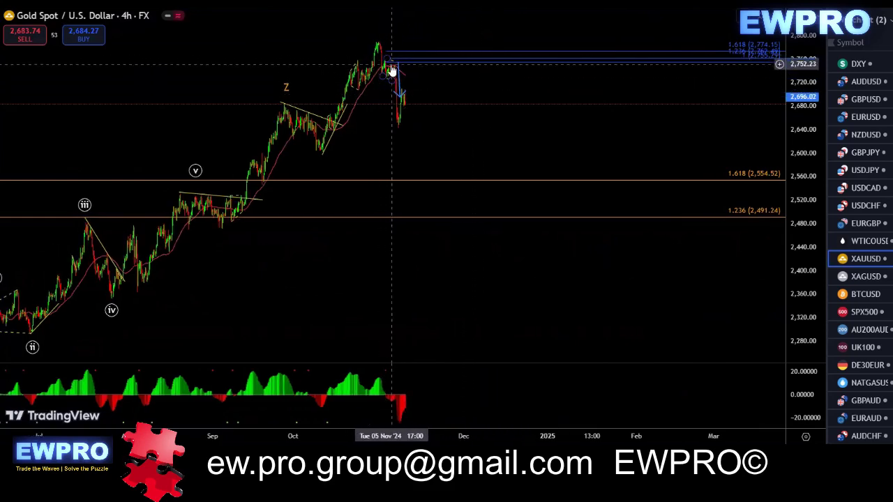
- Switch gold to the 1-hour timeframe and rescale the chart around the October to November swings
left_click(218, 2)
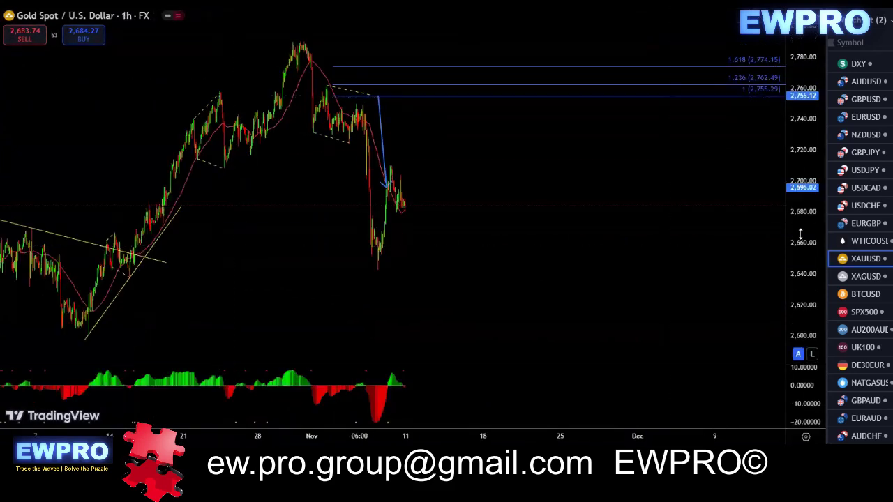
left_click_drag(800, 235, 805, 252)
left_click_drag(604, 304, 628, 292)
left_click_drag(580, 147, 564, 154)
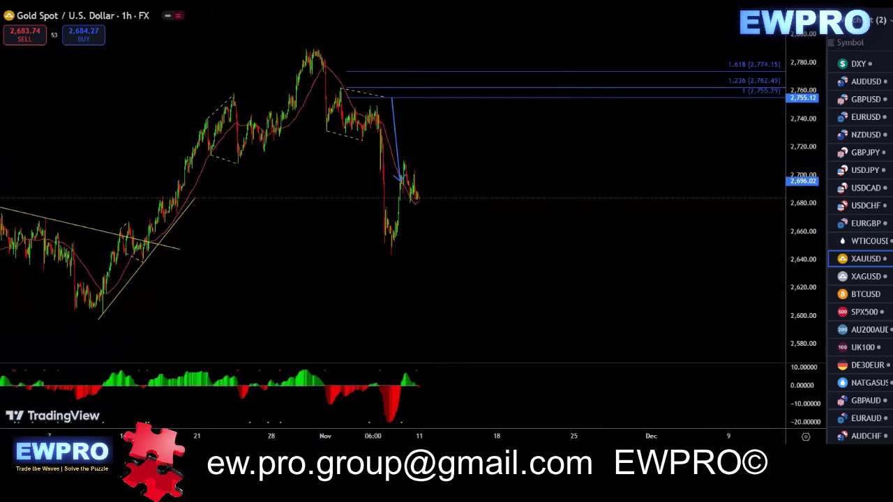
- Sketch the early November correction's swings and boundaries, the fall from gold's October high to about 2,665, and the blue arrow's path
left_click_drag(371, 113, 384, 92)
mouse_move(384, 92)
left_mouse_down()
mouse_move(338, 120)
mouse_move(362, 138)
left_mouse_up()
mouse_move(317, 43)
left_mouse_down()
mouse_move(327, 132)
mouse_move(381, 96)
mouse_move(396, 224)
left_mouse_up()
left_click_drag(395, 94, 403, 180)
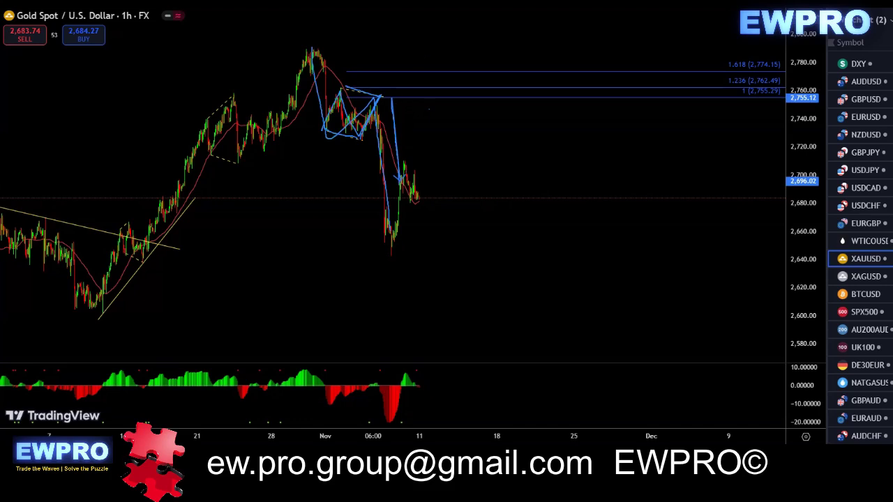
- Remove the blue downward arrow beside the November decline on the gold chart
right_click(395, 123)
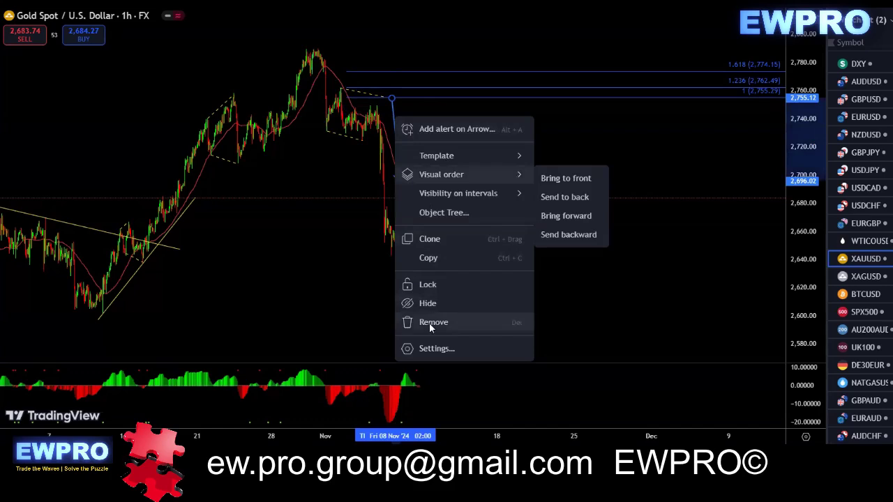
left_click(429, 323)
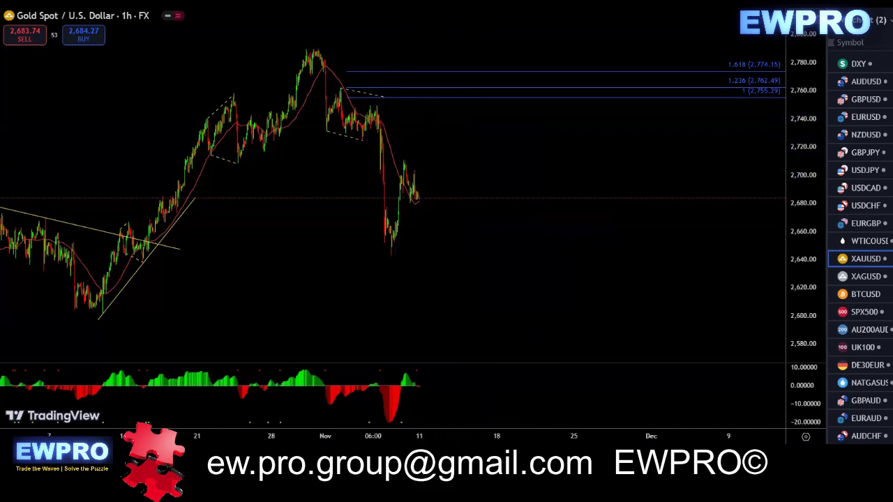
- Sketch gold's fall from the October high, a rebound to about 2,722, declines to about 2,600 and 2,584, and the histogram rise, and clear everything
mouse_move(318, 46)
left_mouse_down()
mouse_move(357, 111)
mouse_move(379, 122)
mouse_move(391, 253)
mouse_move(406, 170)
mouse_move(420, 194)
mouse_move(440, 142)
mouse_move(467, 313)
left_mouse_up()
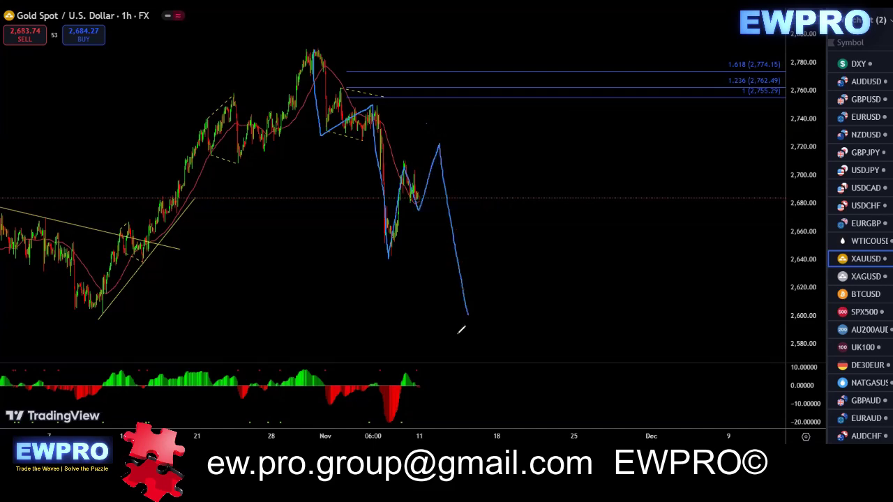
left_click_drag(369, 384, 414, 367)
left_click_drag(400, 196, 436, 157)
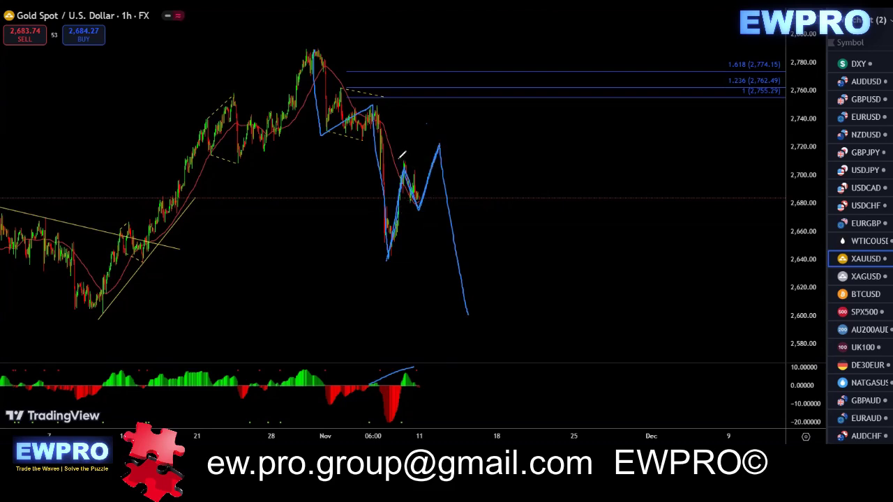
left_click_drag(439, 145, 473, 338)
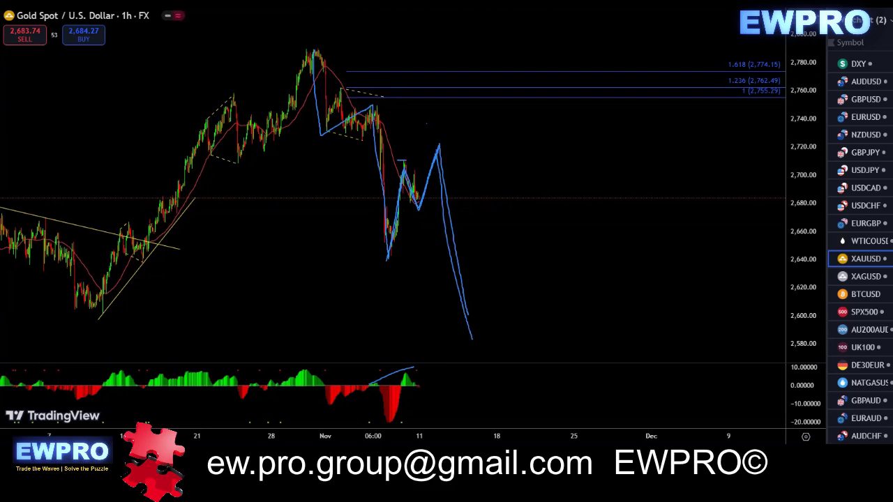
key("Escape")
left_click_drag(538, 168, 566, 164)
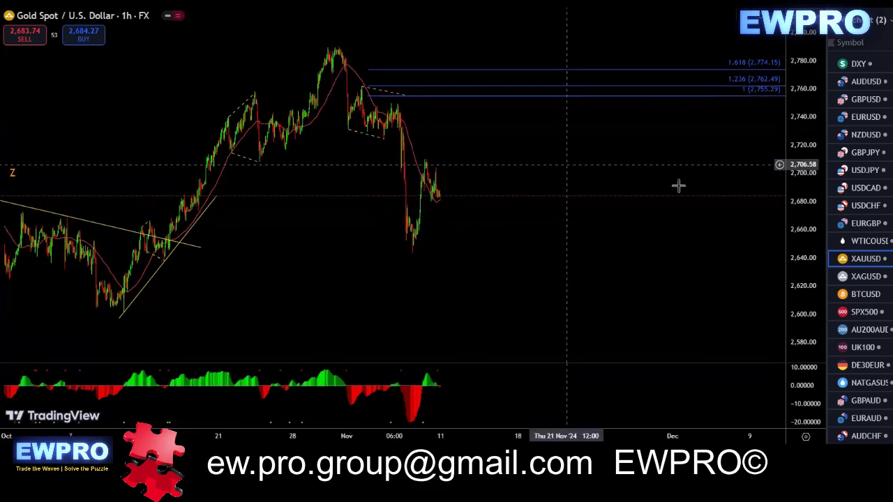
- Open silver (XAGUSD) on the daily timeframe and rescale the chart to show the W, X, Y, X and Z waves
left_click(865, 278)
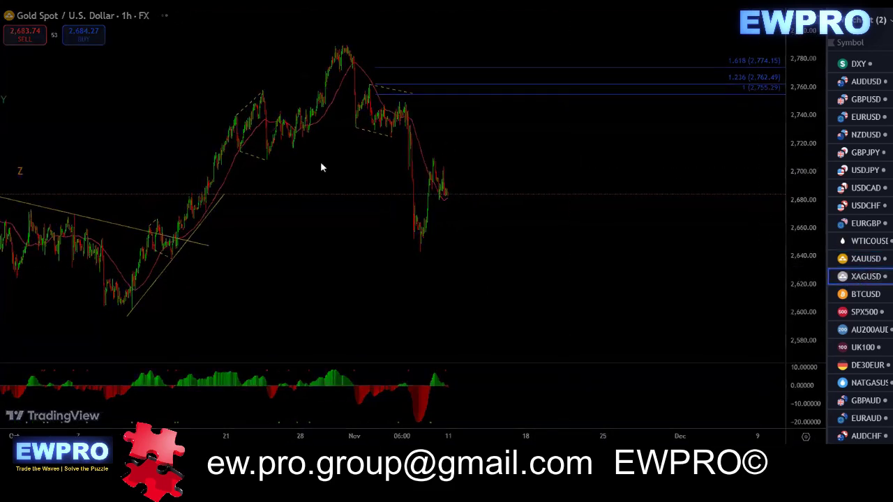
left_click(131, 3)
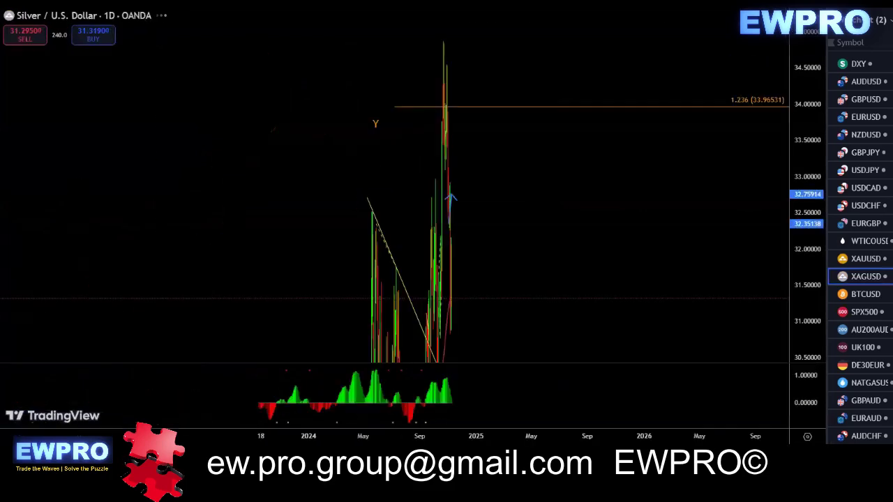
double_click(803, 261)
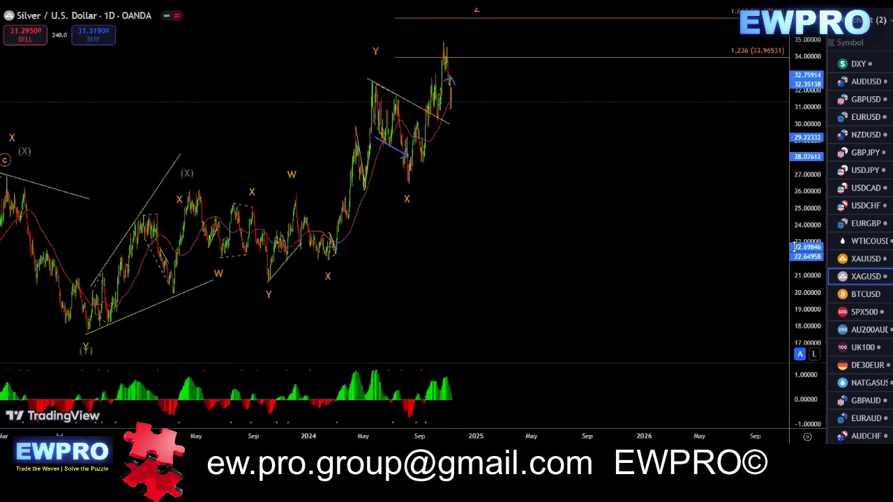
left_click_drag(797, 187, 797, 213)
scroll(683, 199, "down", 1)
left_click_drag(644, 209, 551, 239)
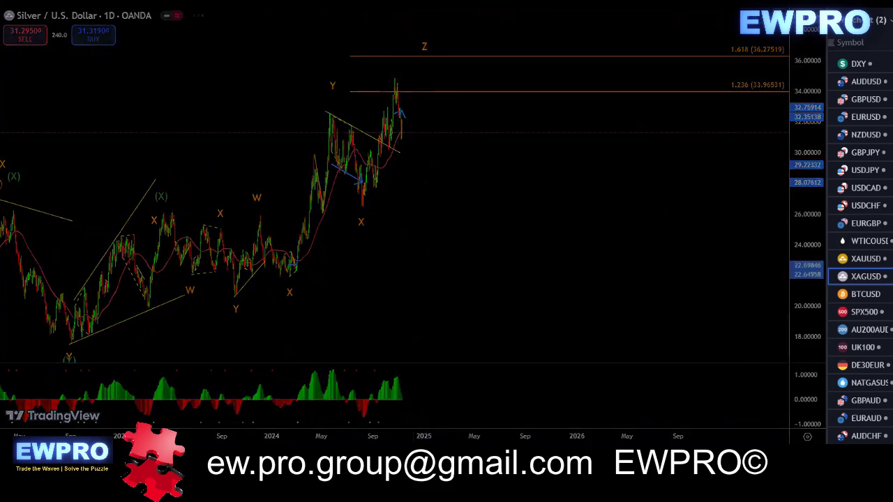
- Switch silver to the 4-hour timeframe and fit the price scale to the swings since summer
left_click(105, 3)
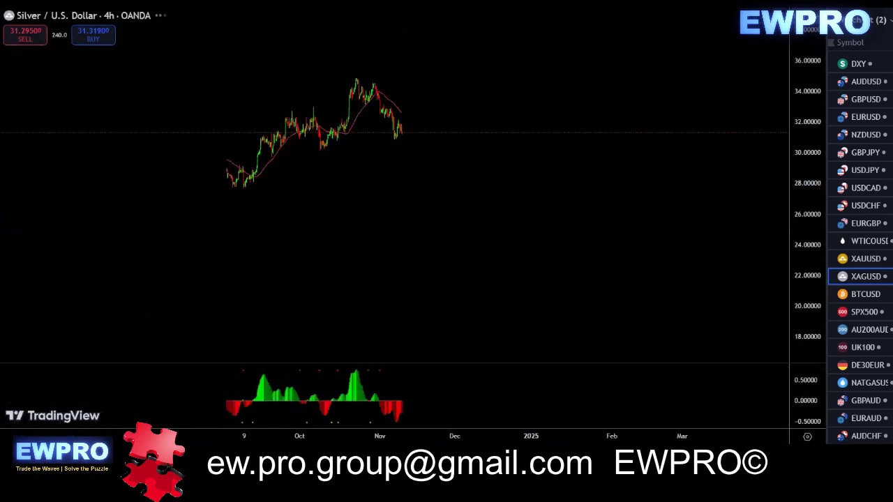
double_click(806, 240)
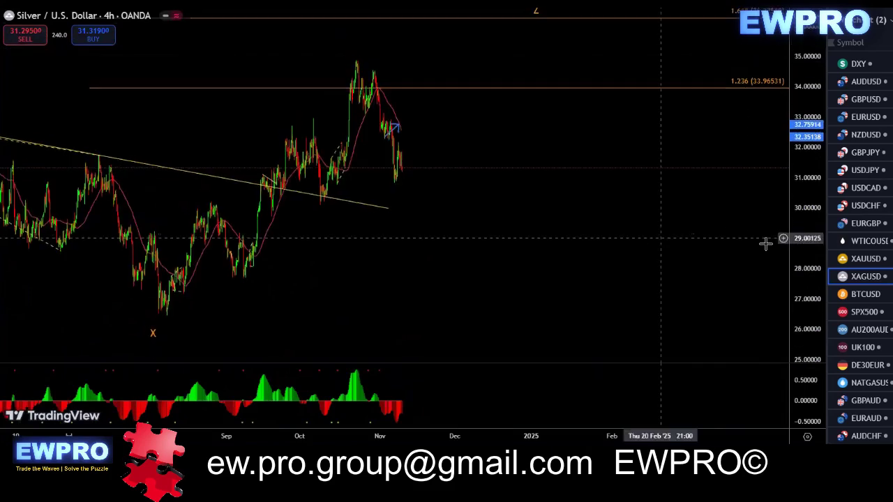
left_click_drag(626, 240, 644, 237)
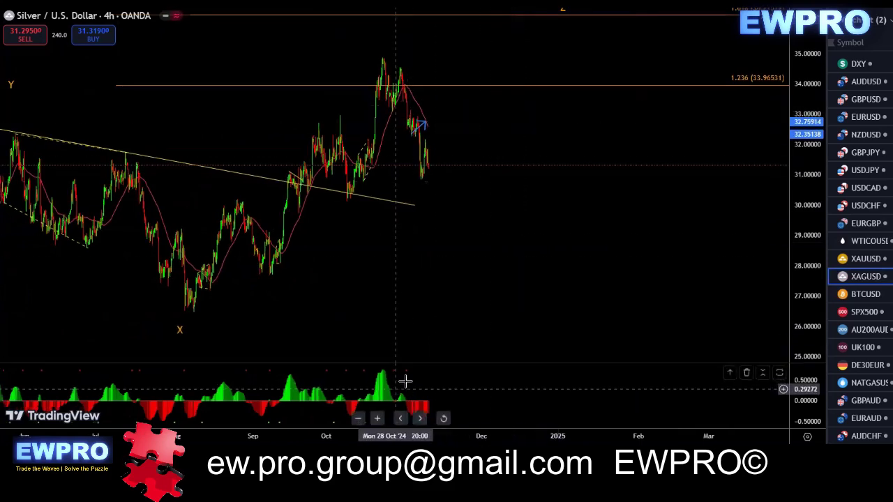
- Switch silver to the 1-hour timeframe with a fitted price scale and move the blue arrow to run from about 32.57 to 32.98
scroll(433, 320, "up", 2)
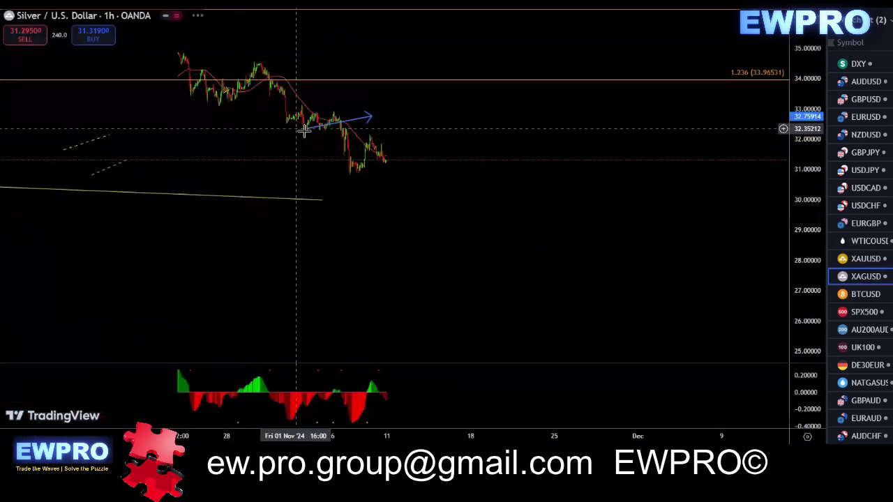
double_click(806, 243)
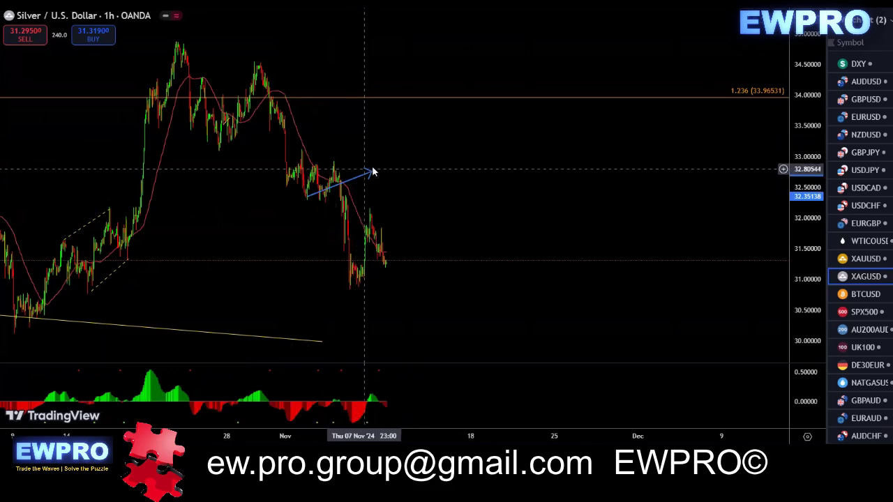
left_click_drag(457, 194, 453, 199)
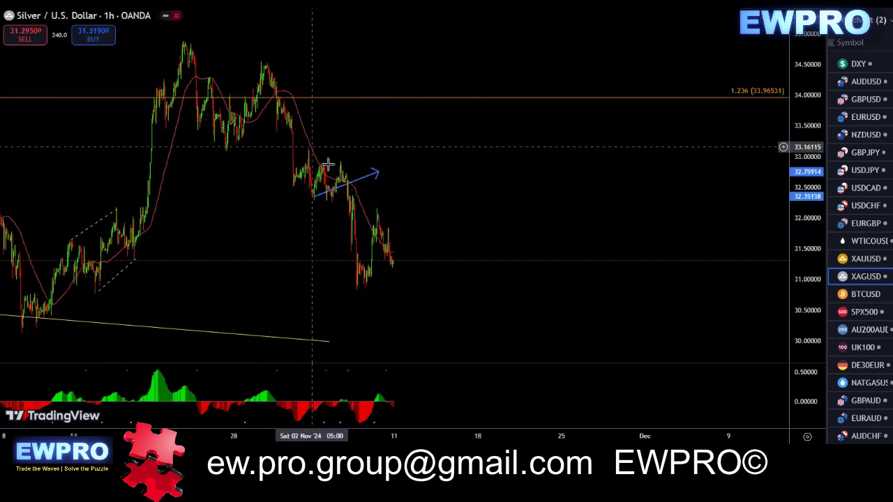
mouse_move(351, 177)
left_mouse_down()
mouse_move(285, 133)
mouse_move(248, 90)
mouse_move(318, 178)
mouse_move(339, 166)
left_mouse_up()
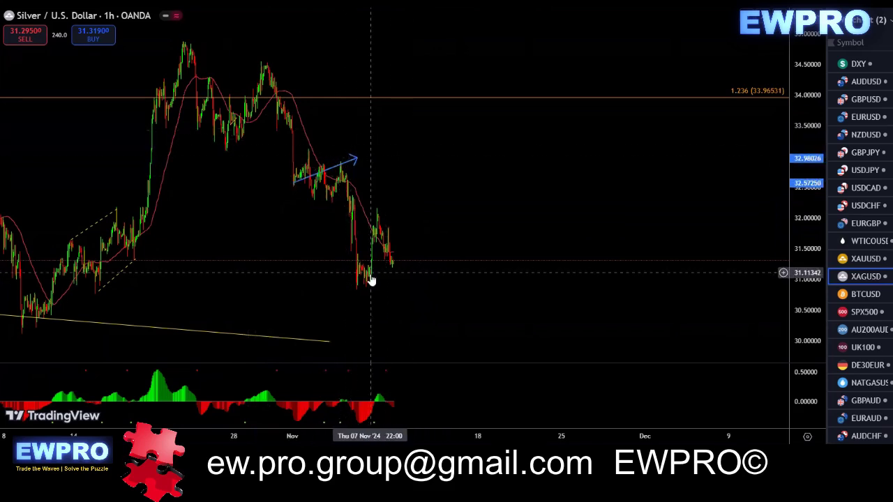
left_click_drag(453, 179, 435, 174)
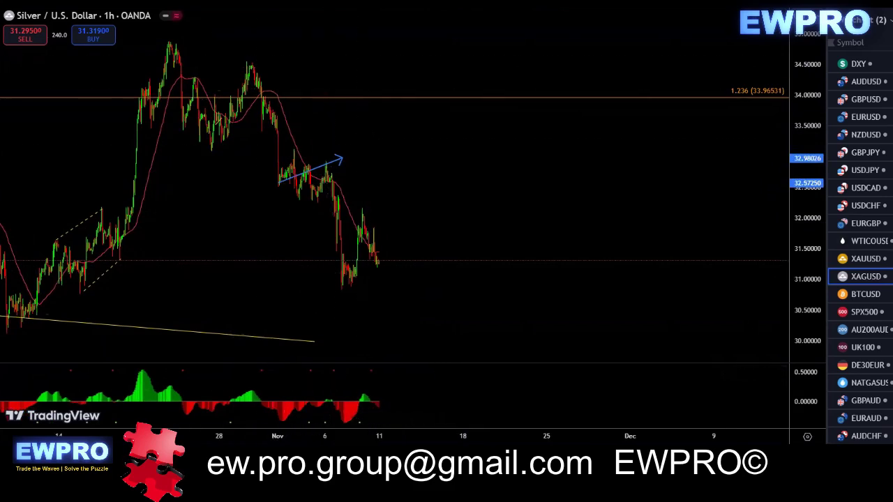
- Sketch silver's fall from the recent peak near 32.1 to about 30.6, underline the November low, and trace the histogram's rise and dip
left_click_drag(332, 401, 382, 395)
left_click_drag(363, 213, 395, 298)
left_click_drag(329, 290, 357, 287)
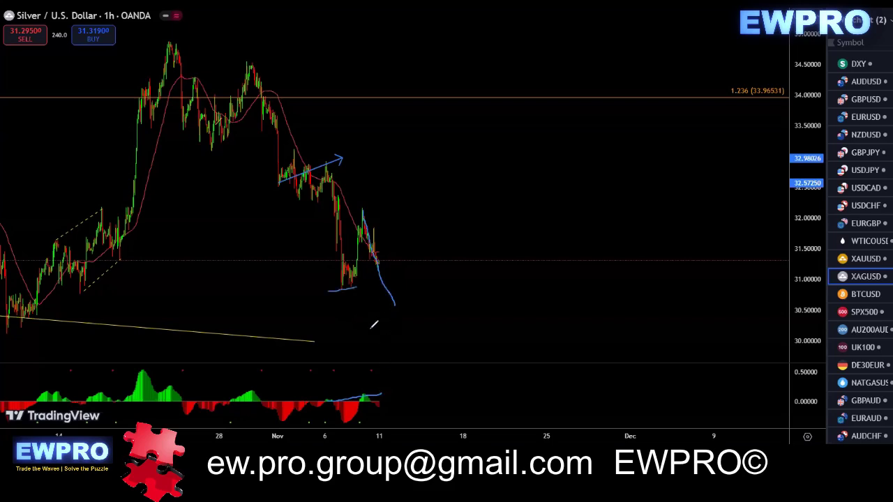
left_click_drag(363, 211, 387, 280)
left_click_drag(376, 398, 413, 409)
- Sketch silver's stepped rebound to about 32.8, a broad reversal down, a steep alternative rise to about 34.8 and the October high, and clear everything
left_click_drag(424, 287, 439, 240)
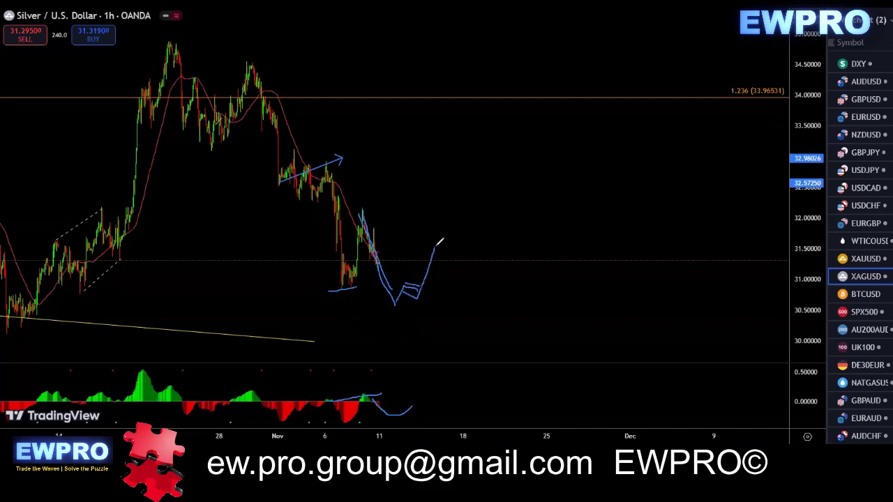
mouse_move(444, 231)
left_mouse_down()
mouse_move(484, 255)
mouse_move(556, 195)
mouse_move(600, 201)
mouse_move(626, 170)
left_mouse_up()
mouse_move(176, 44)
left_mouse_down()
mouse_move(286, 209)
mouse_move(390, 307)
mouse_move(609, 167)
mouse_move(744, 440)
left_mouse_up()
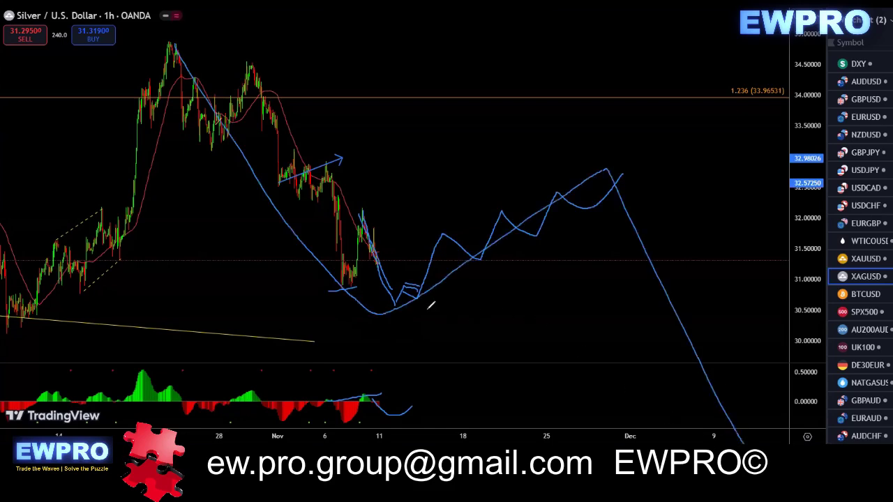
left_click_drag(416, 295, 512, 31)
left_click_drag(153, 39, 224, 39)
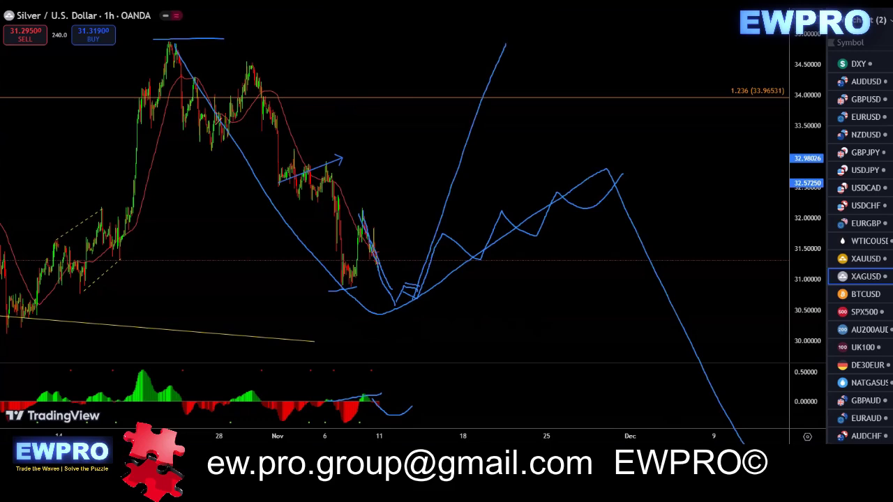
key("Escape")
- Open Bitcoin (BTCUSD) on the daily timeframe and rescale the chart to show the 1.236 and 1.618 extension levels
scroll(585, 159, "down", 2)
left_click_drag(585, 160, 577, 161)
left_click(880, 293)
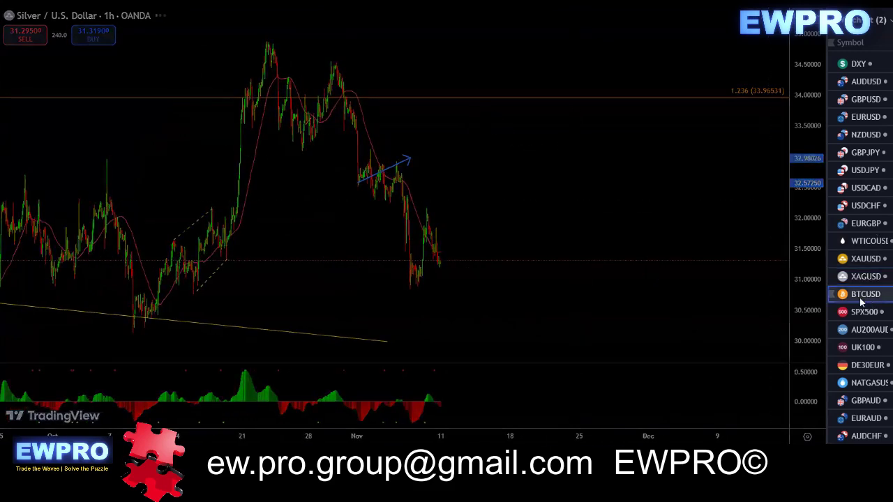
left_click(159, 2)
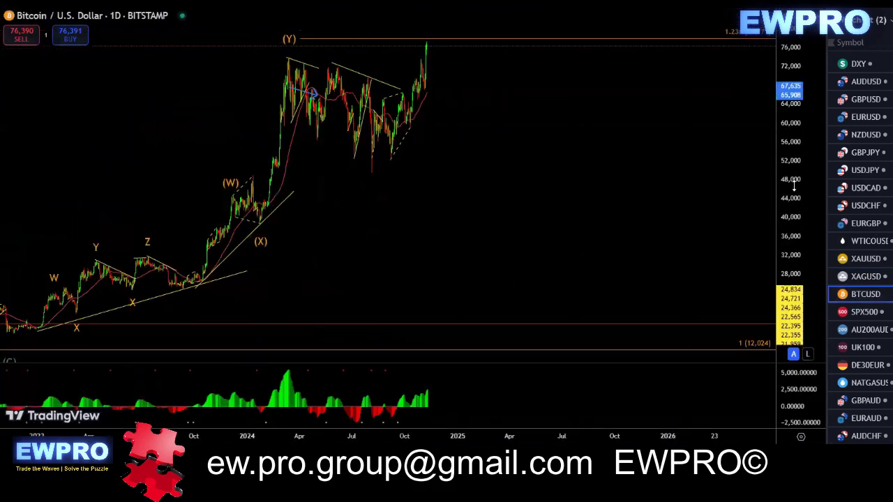
left_click_drag(794, 185, 793, 209)
left_click_drag(629, 184, 574, 249)
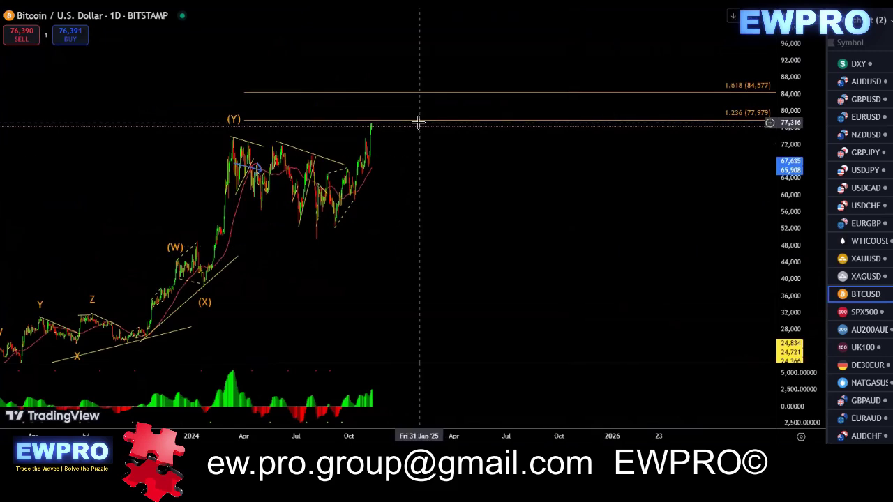
- Remove the extension drawing with the 1.236 and 1.618 levels from the Bitcoin chart
left_click(419, 126)
right_click(419, 126)
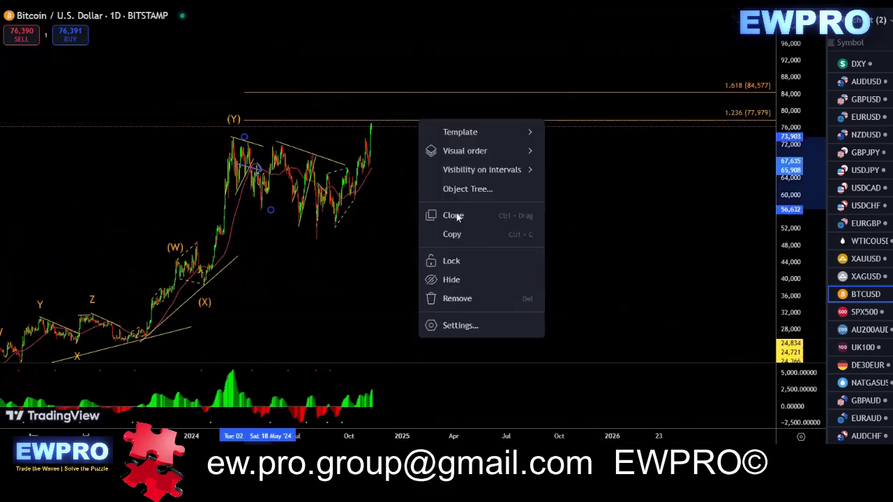
left_click(462, 301)
left_click_drag(519, 196, 566, 202)
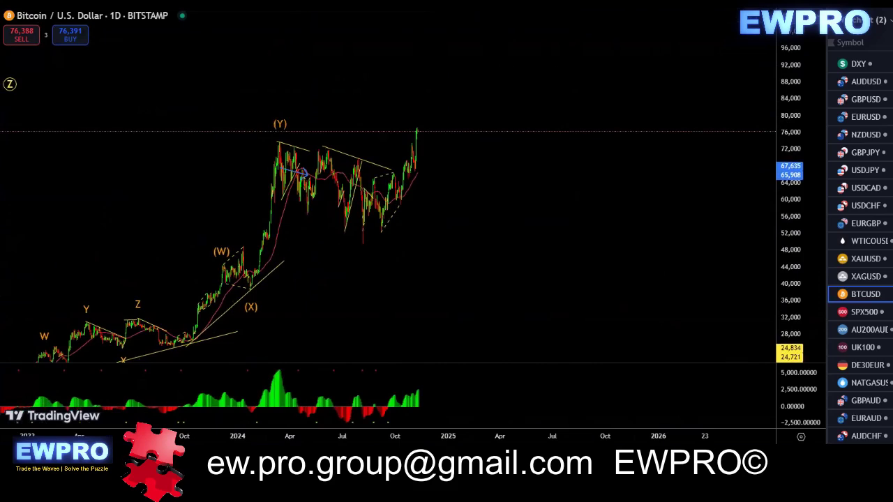
- Sketch Bitcoin's rise through waves (W), (X) and (Y), a pullback to about 58,000 and a rise to about 86,500
mouse_move(171, 352)
left_mouse_down()
mouse_move(248, 283)
mouse_move(287, 145)
mouse_move(311, 204)
mouse_move(341, 87)
left_mouse_up()
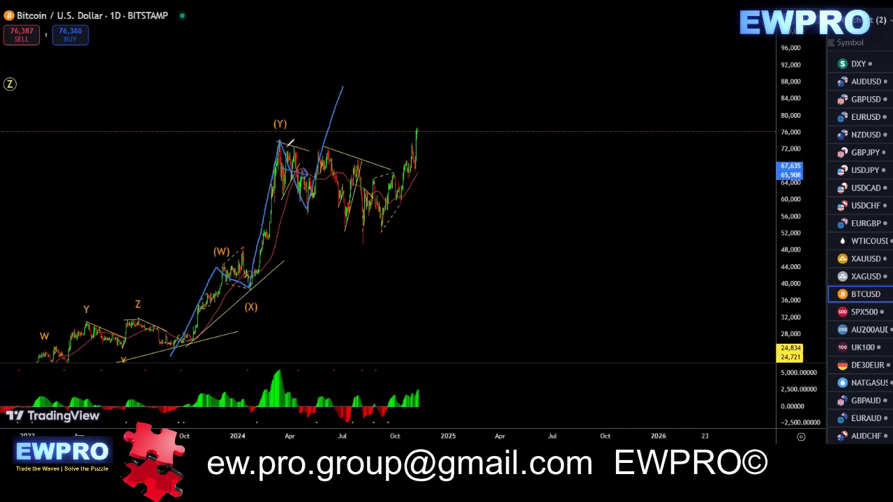
left_click_drag(299, 171, 386, 199)
- Sketch Bitcoin's swings from the March high to the August low, a rise to about 85,500, a pullback to about 75,000 and a rise above 90,000
scroll(528, 241, "up", 3)
scroll(645, 210, "up", 4)
left_click_drag(371, 200, 625, 156)
scroll(499, 183, "up", 3)
left_click_drag(453, 185, 510, 211)
scroll(510, 211, "down", 1)
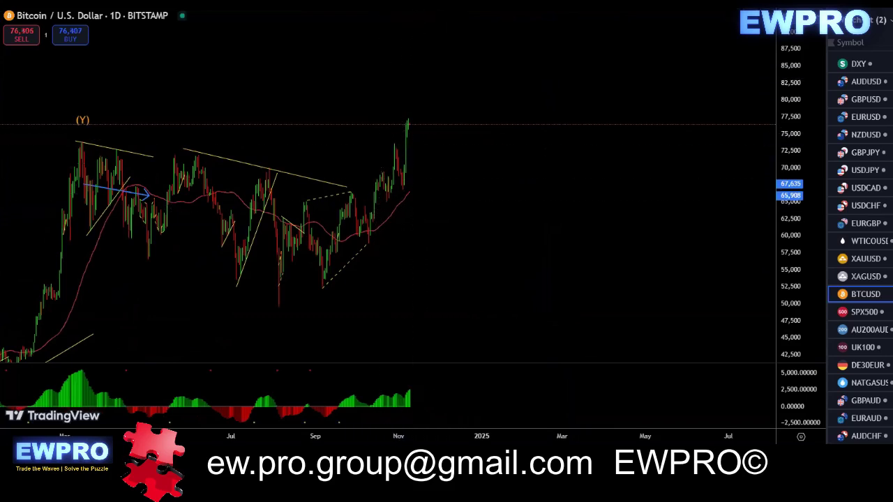
left_click_drag(279, 307, 282, 279)
mouse_move(152, 251)
left_mouse_down()
mouse_move(189, 150)
mouse_move(231, 248)
mouse_move(267, 190)
mouse_move(198, 153)
left_mouse_up()
left_click_drag(148, 256, 236, 273)
mouse_move(81, 144)
left_mouse_down()
mouse_move(112, 199)
mouse_move(177, 234)
mouse_move(269, 175)
mouse_move(282, 288)
left_mouse_up()
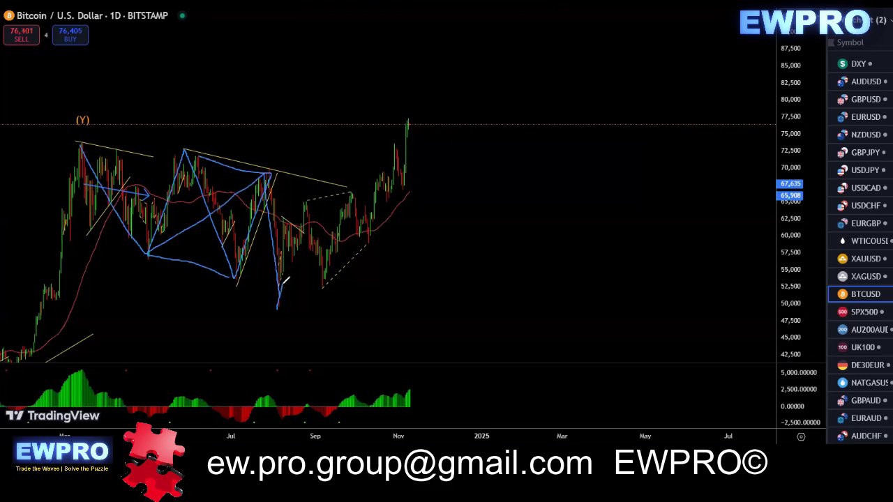
mouse_move(281, 288)
left_mouse_down()
mouse_move(305, 200)
mouse_move(371, 240)
mouse_move(405, 176)
mouse_move(444, 55)
mouse_move(510, 128)
mouse_move(548, 15)
left_mouse_up()
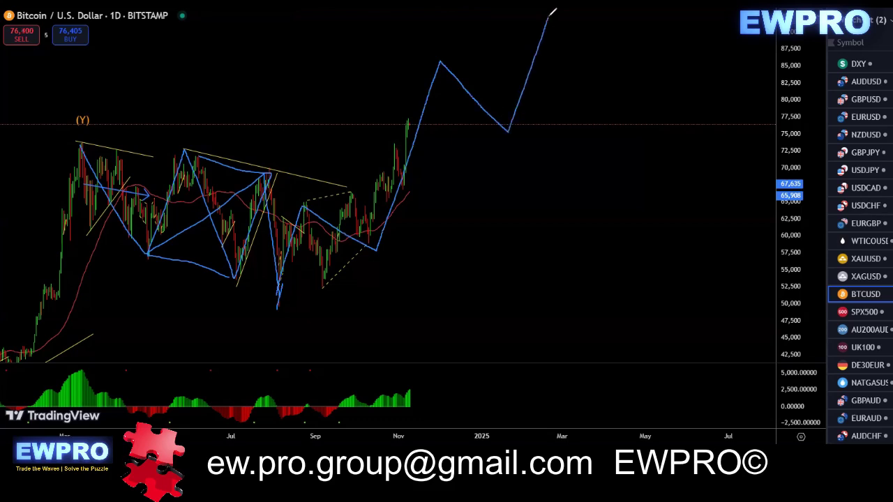
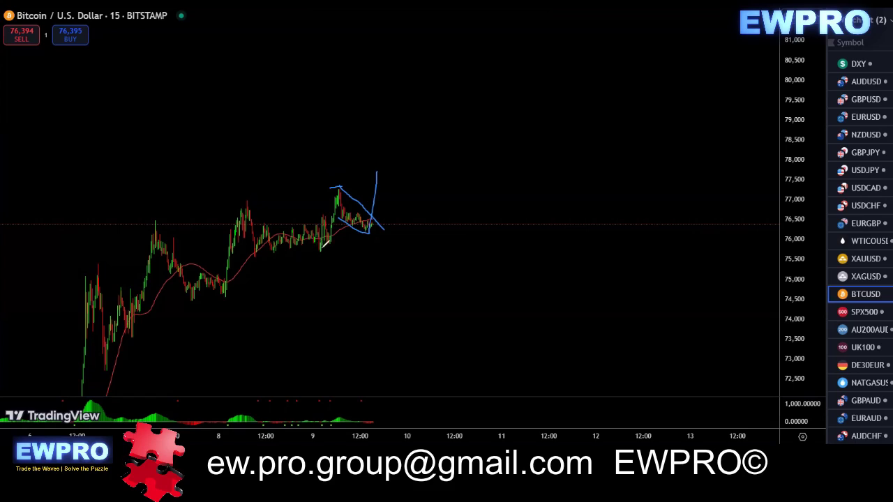
- Sketch Bitcoin's 15-minute path to about 77,700, back to 76,500 and up to 78,100, with a rising line through price, and clear everything
mouse_move(331, 221)
left_mouse_down()
mouse_move(340, 184)
mouse_move(410, 207)
mouse_move(445, 155)
left_mouse_up()
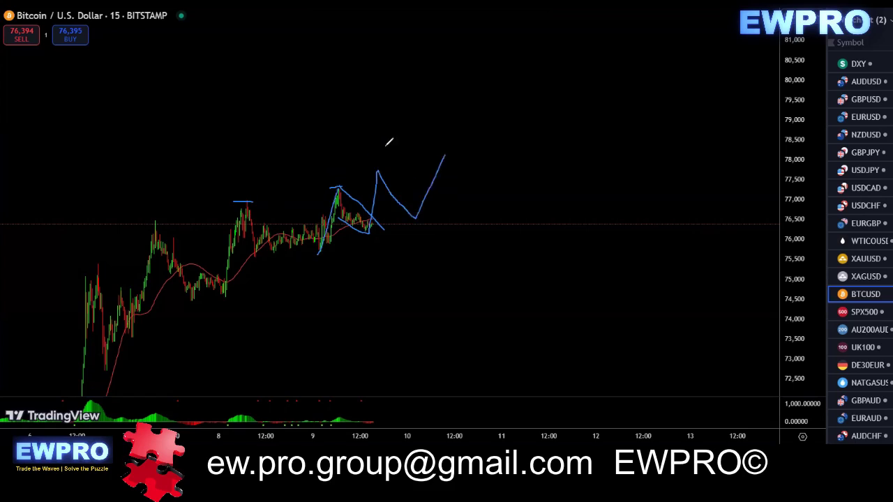
left_click_drag(105, 323, 460, 171)
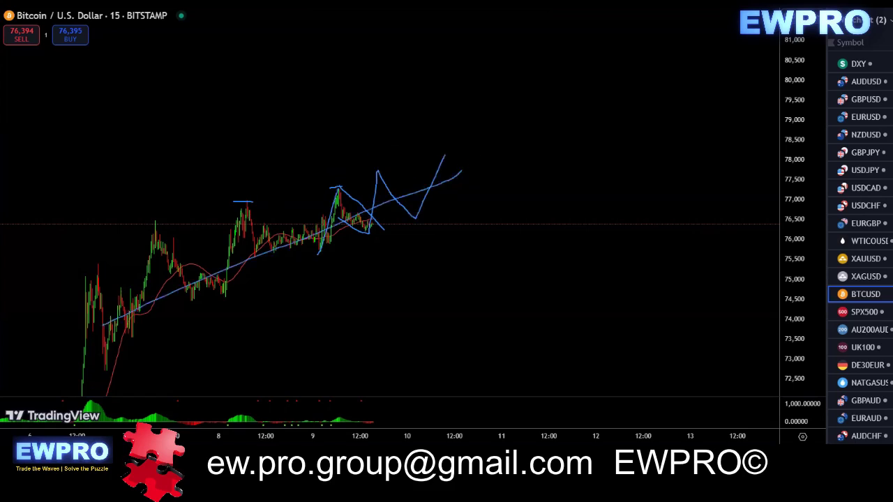
key("Escape")
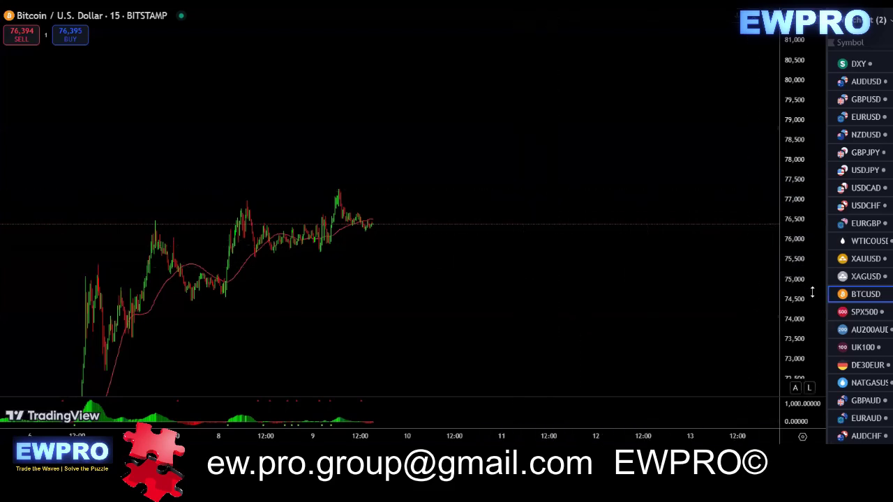
- Open the S&P 500 Index (SPX500) on the daily timeframe and fit the price scale to show the Y, X and Z waves
left_click(865, 314)
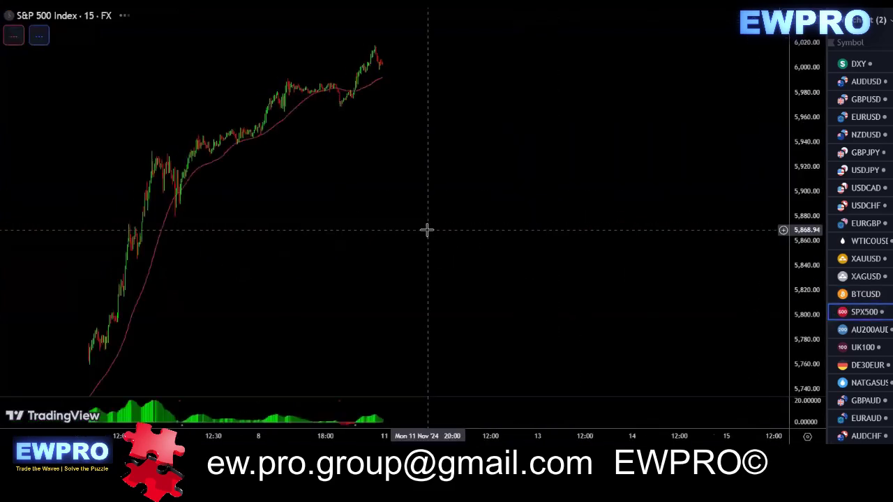
left_click(117, 5)
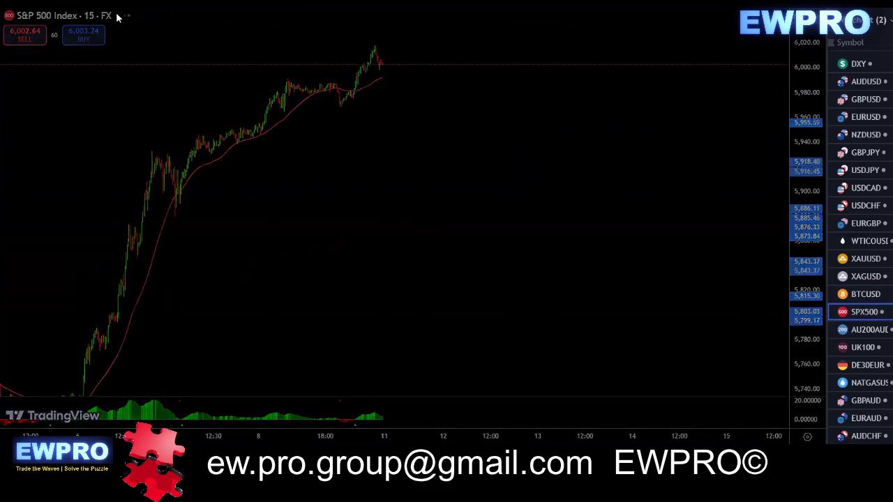
double_click(808, 221)
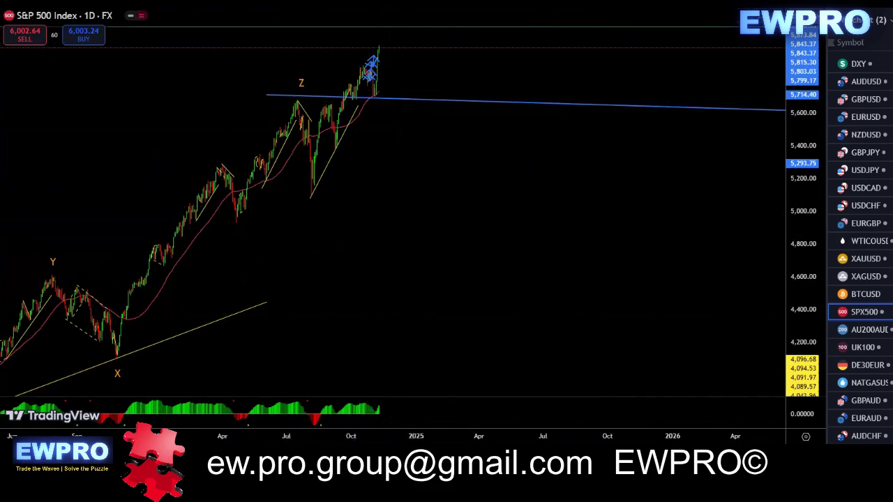
- Switch the S&P 500 to the 4-hour timeframe and rescale it to show the circled w, x, y, x, z waves and the 6,134.02 level
left_click(159, 453)
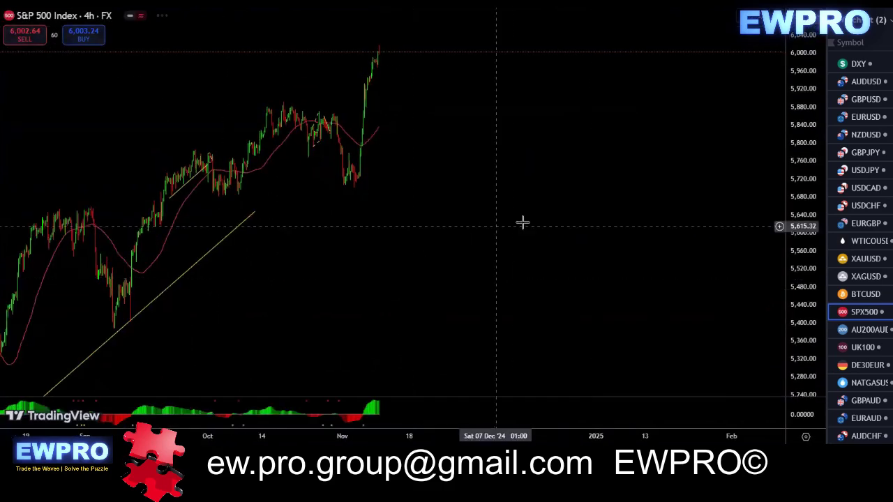
scroll(614, 223, "down", 1)
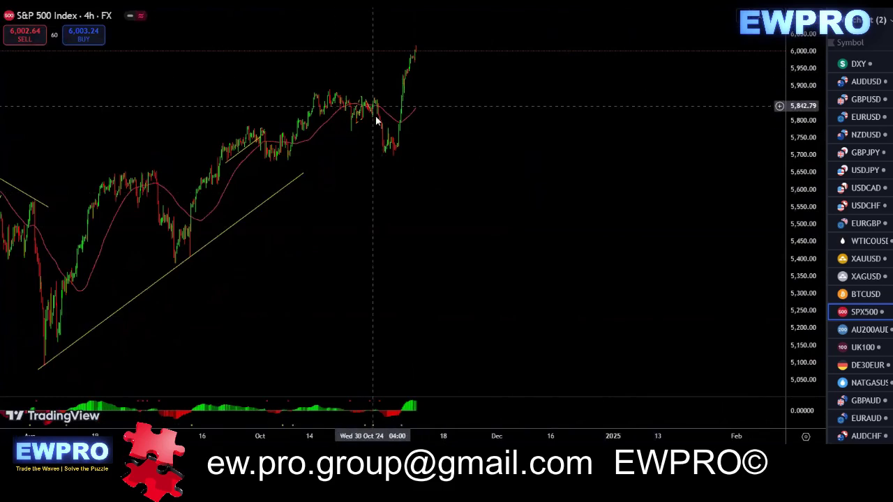
left_click_drag(801, 254, 790, 267)
scroll(586, 225, "down", 3)
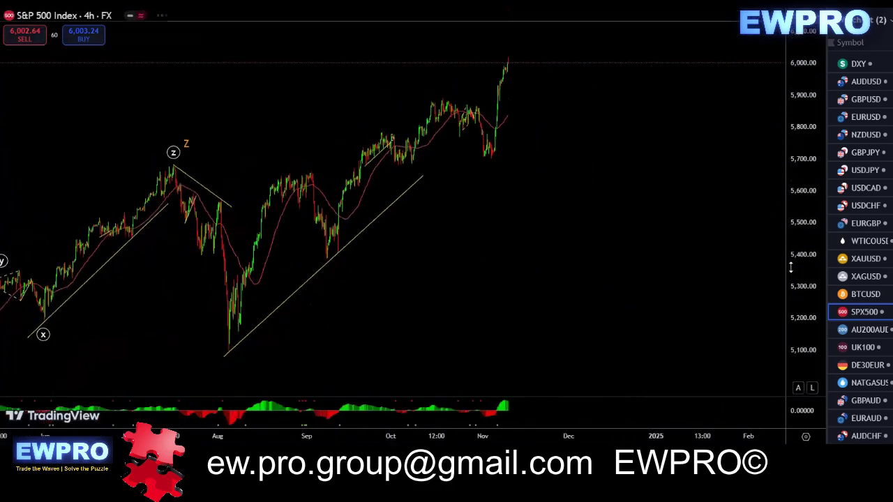
scroll(696, 271, "down", 2)
left_click_drag(685, 251, 446, 260)
scroll(504, 258, "down", 1)
left_click_drag(805, 207, 803, 235)
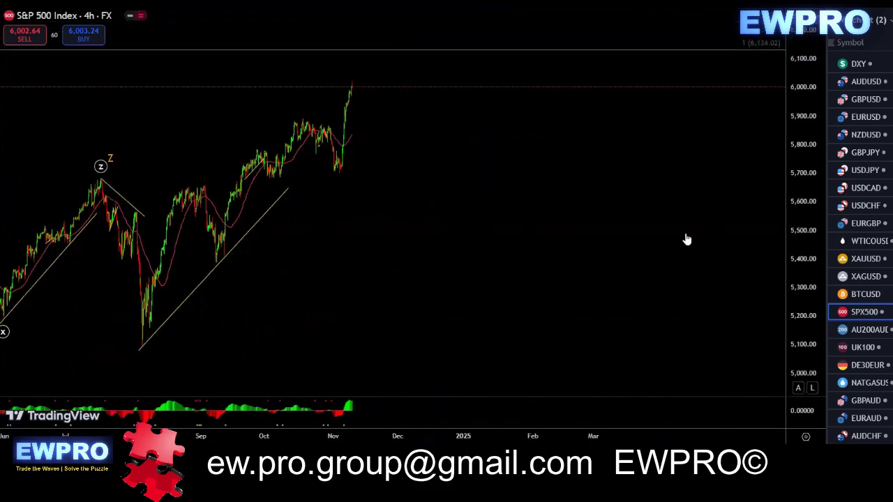
scroll(550, 230, "left", 3)
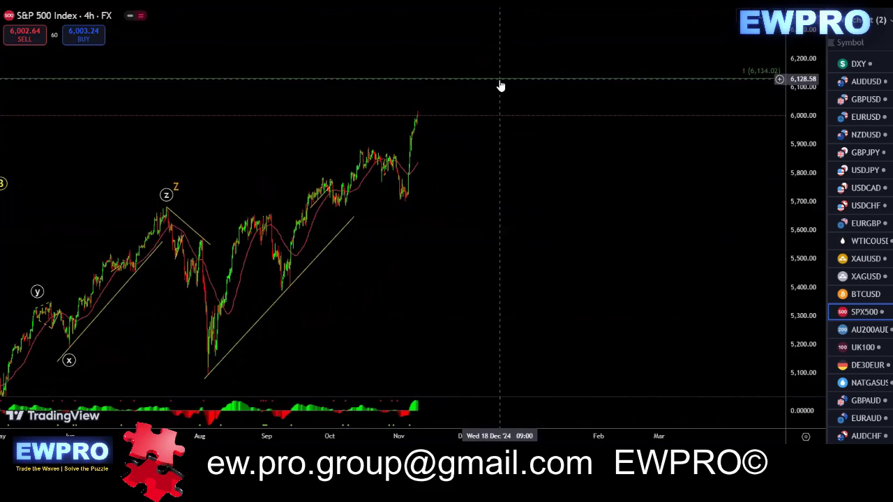
scroll(538, 205, "left", 3)
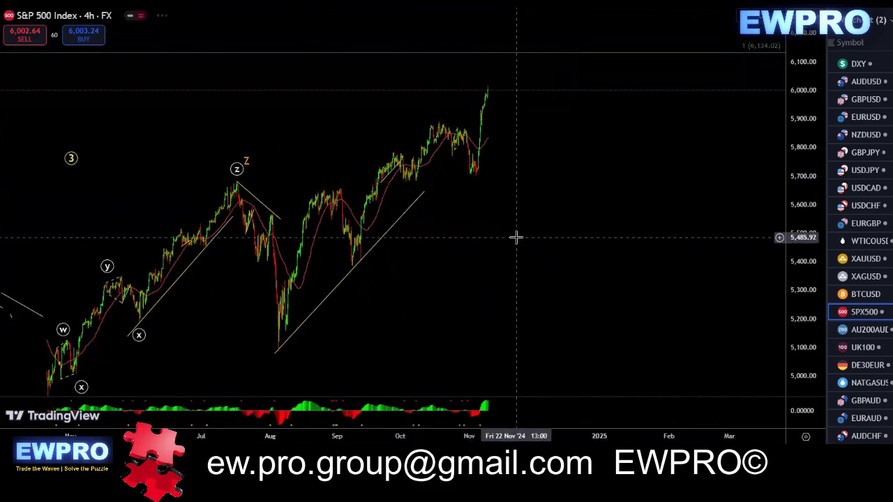
left_click_drag(516, 237, 472, 216)
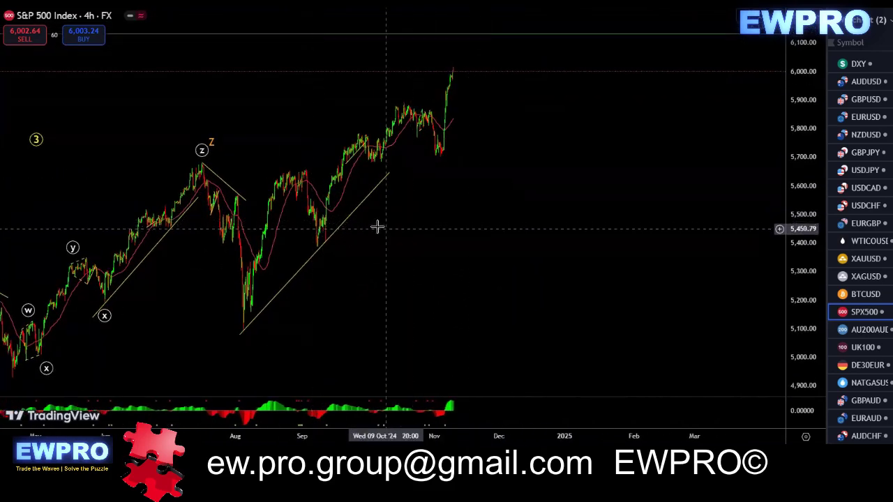
- Switch the S&P 500 to the 1-hour timeframe and fit the price scale to the rise since early November
scroll(483, 188, "up", 1)
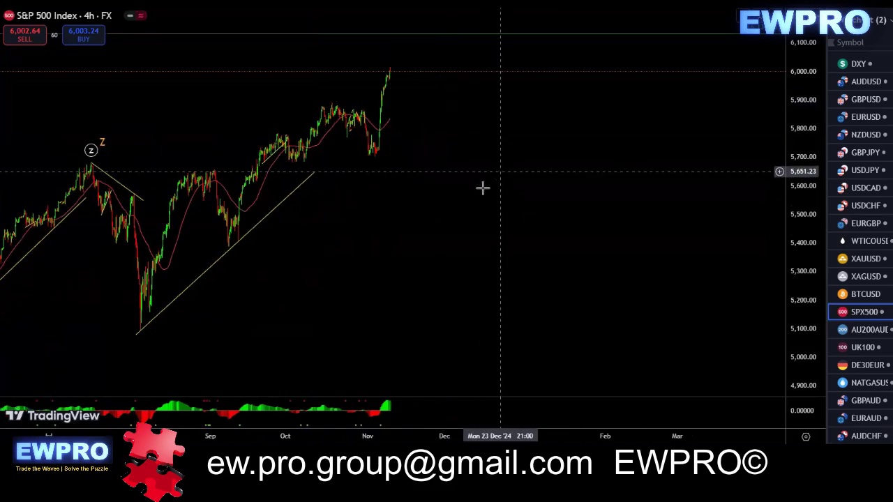
scroll(337, 259, "up", 1)
left_click_drag(337, 259, 348, 262)
left_click(237, 2)
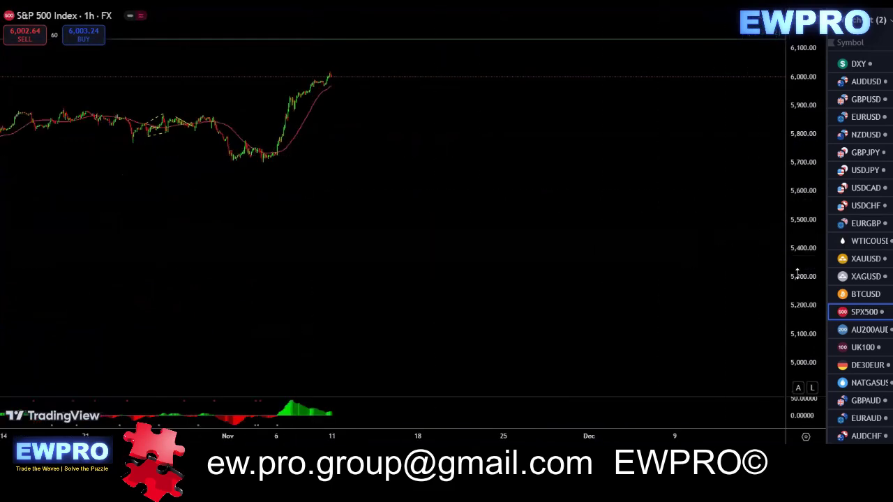
scroll(727, 250, "up", 1)
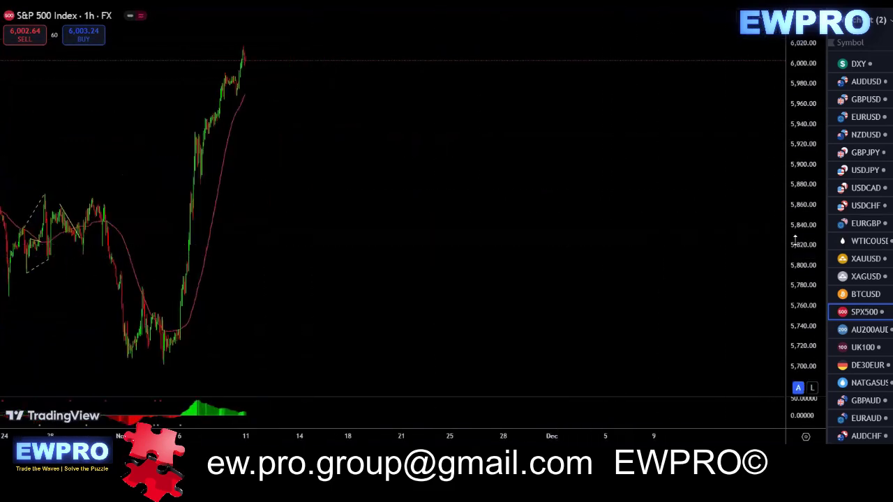
- Sketch the start of the S&P 500's rise from the early-November low, clear it and reframe the chart for drawing
scroll(768, 269, "left", 5)
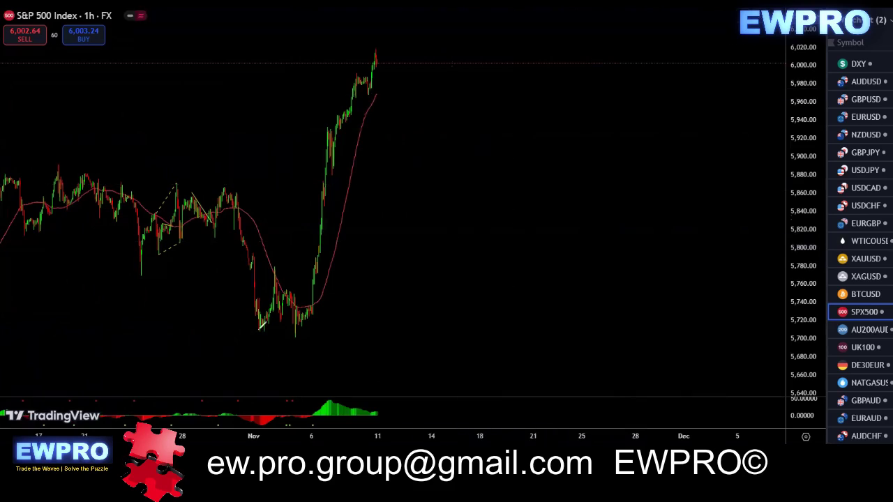
left_click_drag(261, 325, 271, 276)
left_click(287, 43)
scroll(319, 284, "up", 2)
left_click_drag(396, 287, 381, 283)
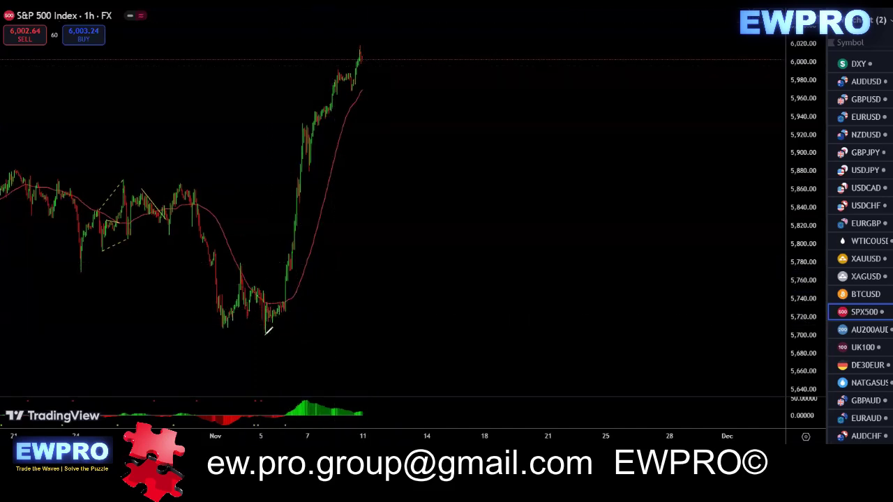
- Sketch the S&P 500's 1-hour path from about 5,700 to 6,025, then 5,950, 5,980, 5,920, 5,955 and 5,890
left_click(265, 335)
left_click(368, 37)
left_click(377, 105)
left_click(401, 80)
left_click(420, 134)
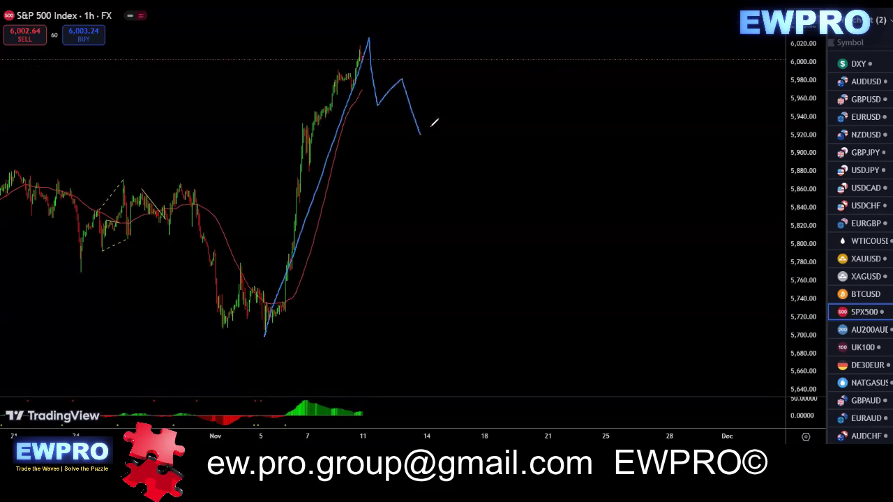
left_click(458, 102)
left_click(493, 163)
- Bound and circle the sketched S&P 500 pullback, add a small consolidation and a rise to about 6,035, and clear everything
left_click(458, 101)
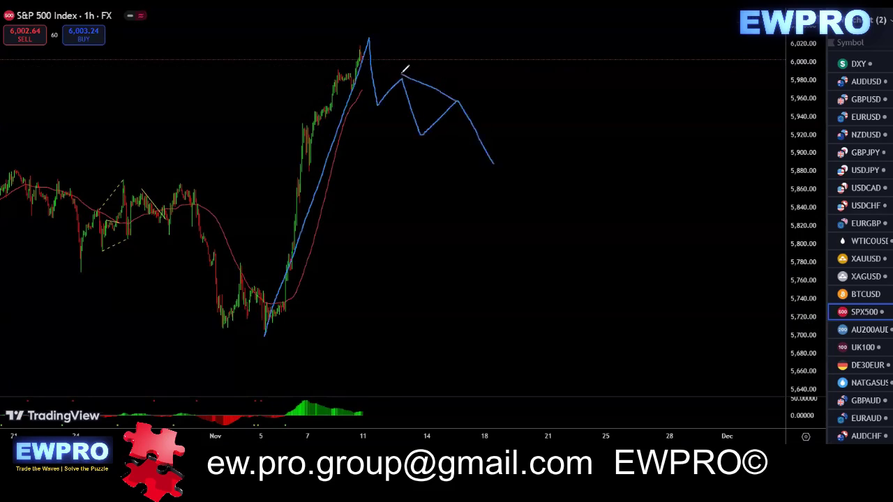
left_click(376, 103)
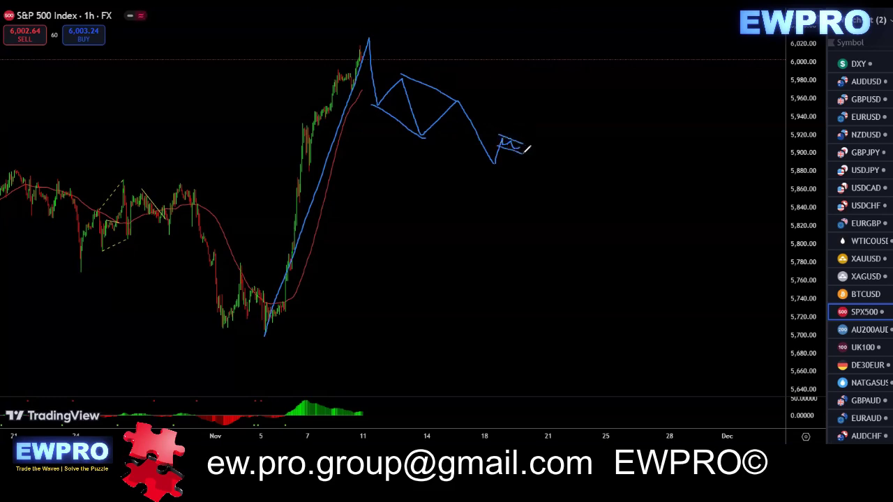
left_click(525, 151)
mouse_move(507, 129)
left_mouse_down()
mouse_move(340, 43)
mouse_move(475, 163)
mouse_move(481, 91)
left_mouse_up()
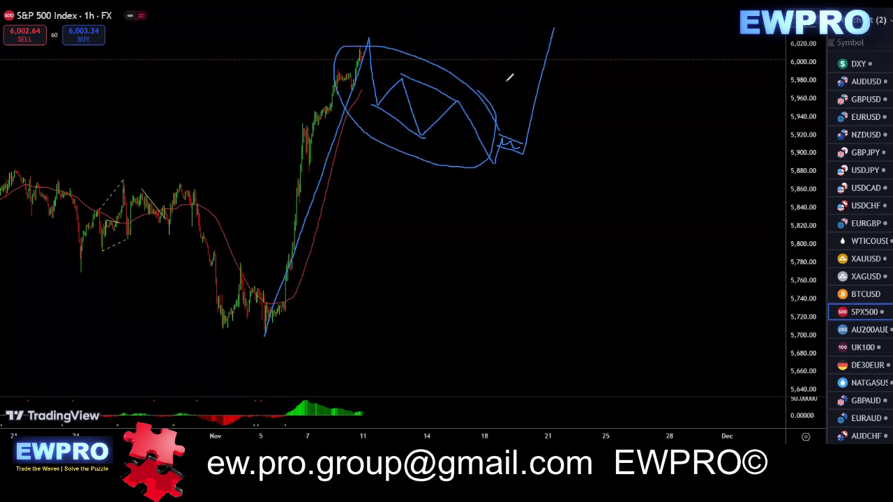
left_click_drag(321, 65, 373, 64)
key("Escape")
left_click_drag(489, 138, 505, 139)
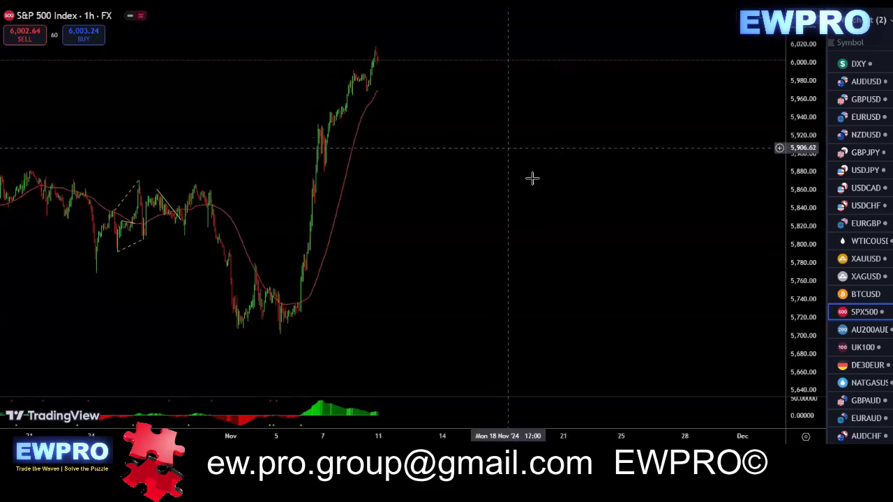
- Open the Australia 200 (AU200AUD) on the daily timeframe and fit the price scale to show the B and C waves
left_click(865, 329)
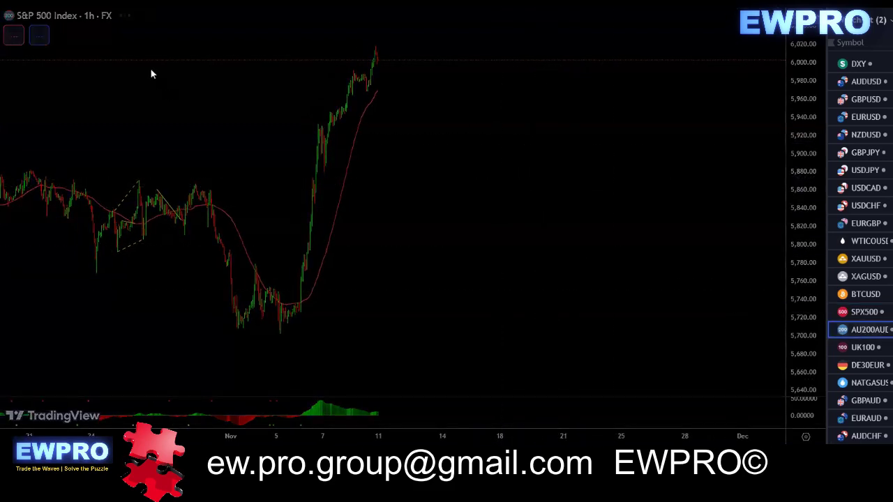
key("1")
key("d")
key("Return")
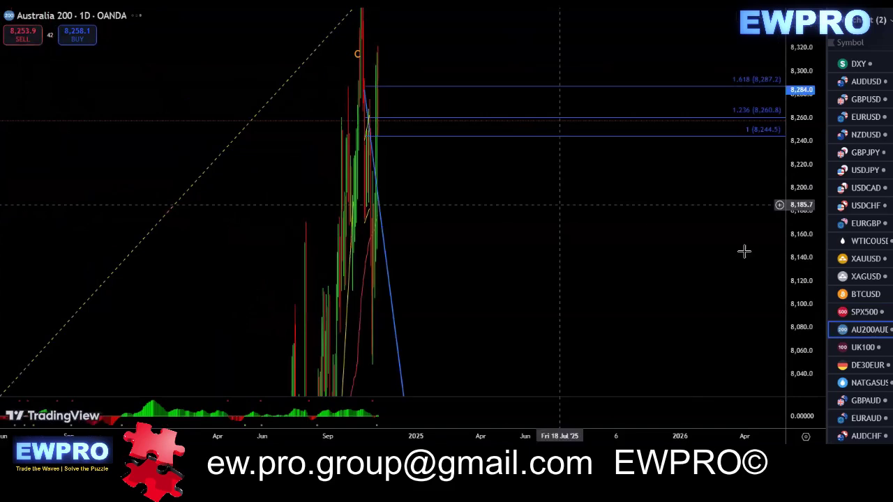
double_click(805, 267)
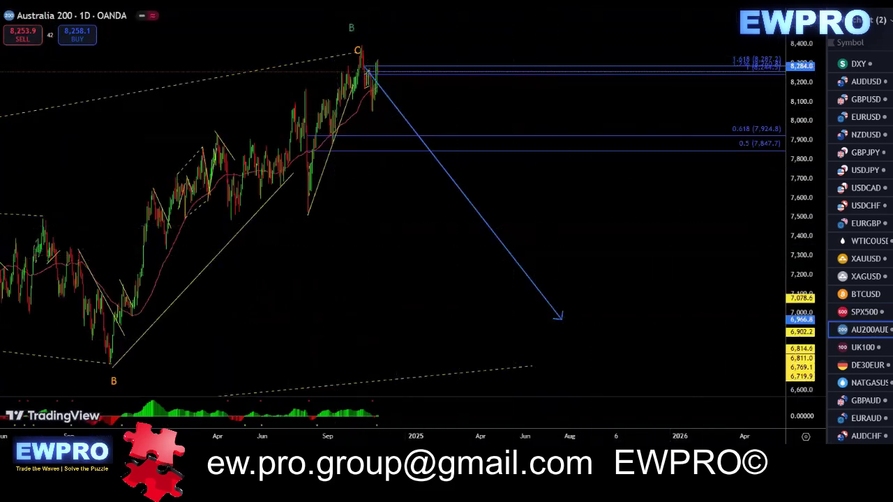
- Switch the Australia 200 to the 4-hour timeframe and zoom out to show the rise since early August
key("4")
key("h")
key("Return")
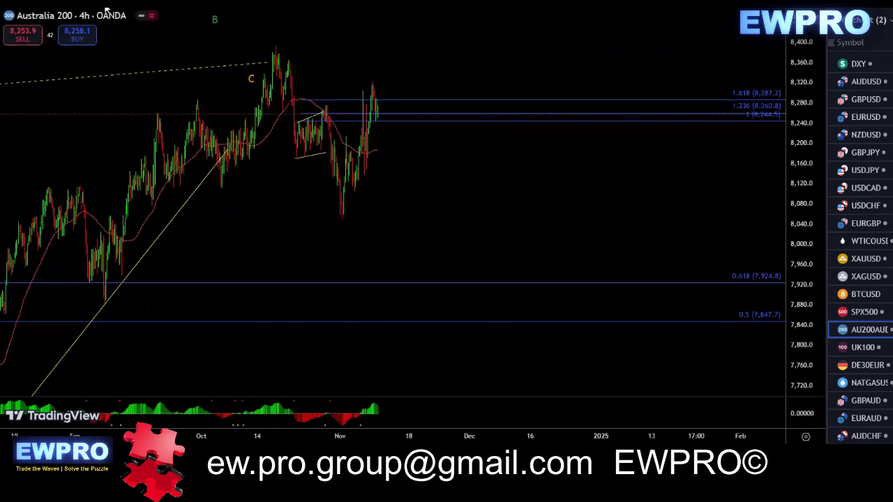
scroll(423, 193, "up", 1)
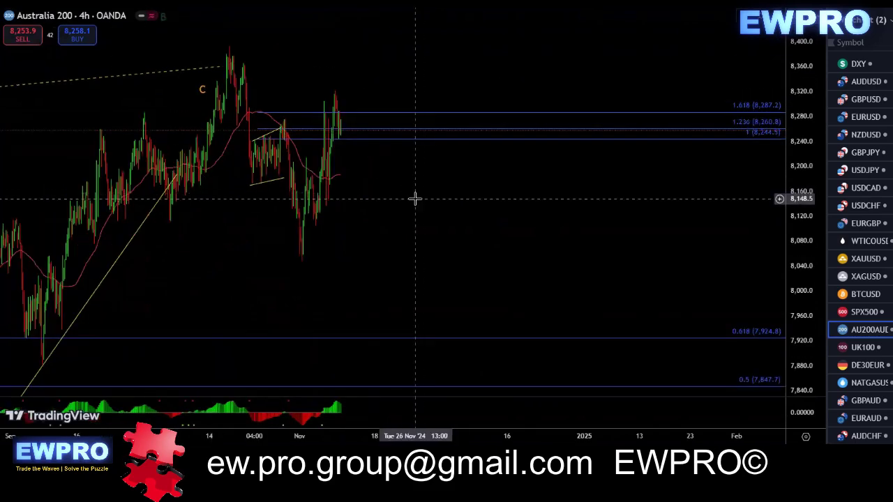
scroll(415, 199, "down", 5)
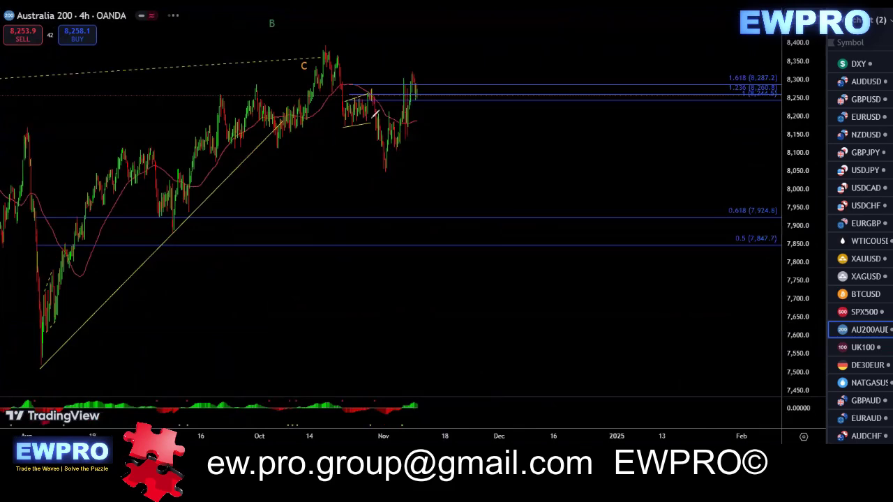
- Sketch the Australia 200's late-October channel and a path to about 7,945, 8,020 and 7,825; clear it and retrace the October decline
left_click_drag(334, 132, 371, 118)
mouse_move(339, 105)
left_mouse_down()
mouse_move(371, 88)
mouse_move(400, 207)
left_mouse_up()
left_click_drag(432, 178, 465, 252)
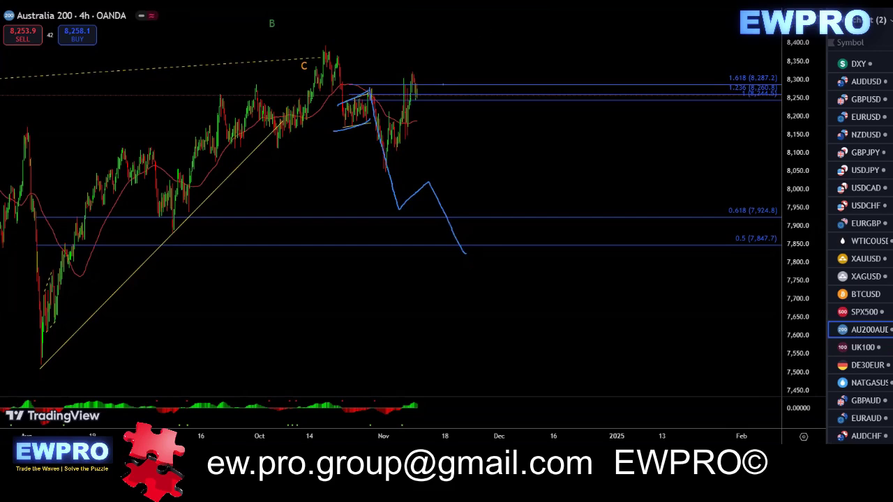
left_click_drag(325, 46, 345, 121)
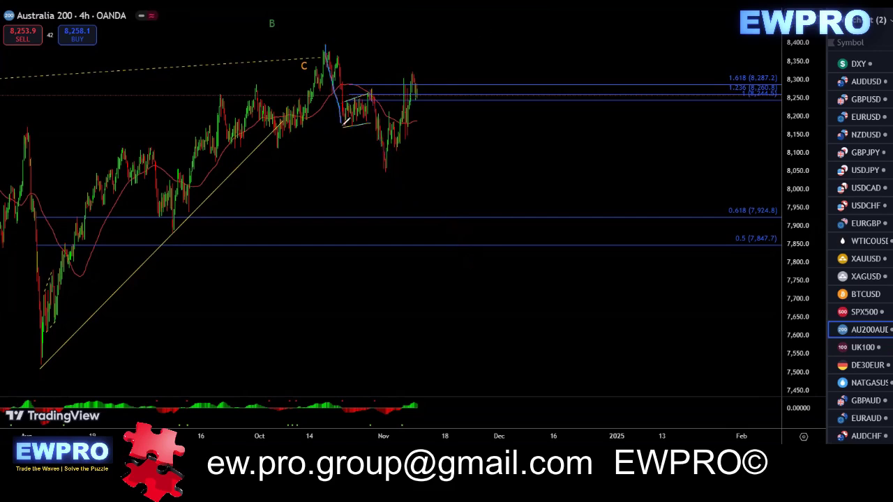
mouse_move(374, 85)
left_mouse_down()
mouse_move(388, 173)
mouse_move(417, 71)
left_mouse_up()
- Switch the Australia 200 to 1-hour and temporarily sketch its swings from about 8,040 to 8,325 plus a line across the latest momentum peaks
left_click(109, 5)
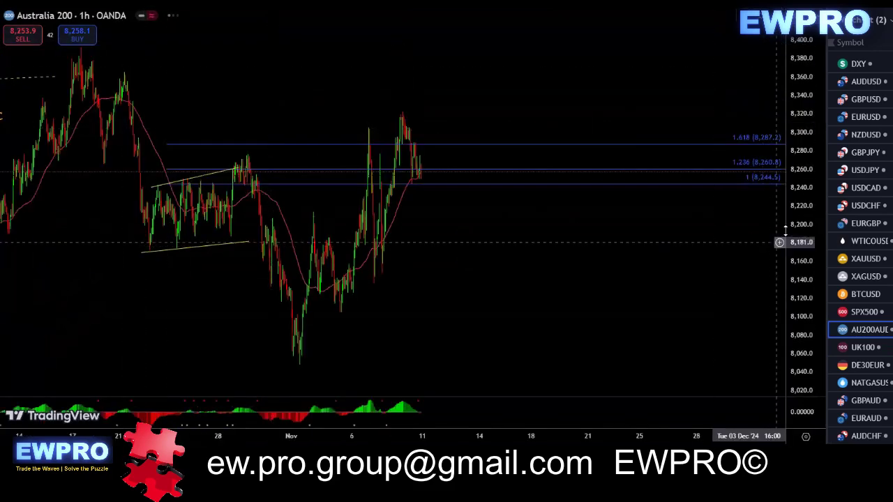
left_click_drag(803, 212, 802, 260)
left_click_drag(680, 281, 638, 266)
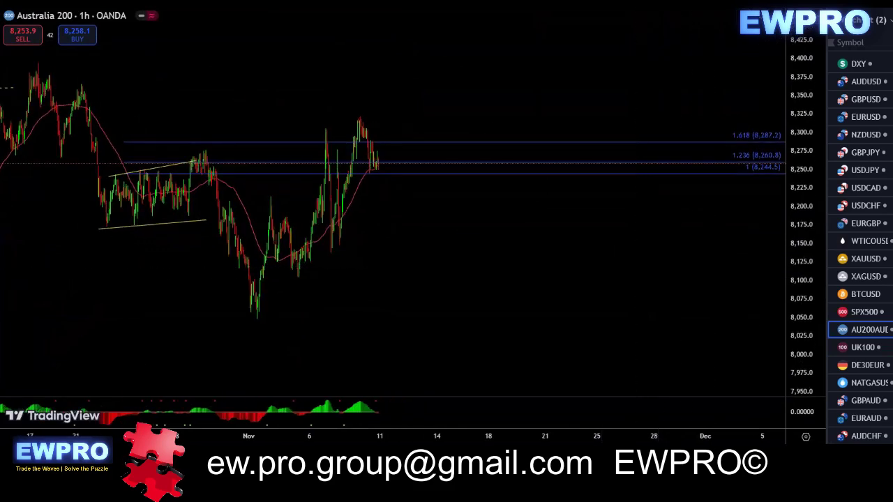
mouse_move(248, 321)
left_mouse_down()
mouse_move(274, 199)
mouse_move(298, 255)
mouse_move(340, 127)
mouse_move(337, 244)
mouse_move(370, 110)
left_mouse_up()
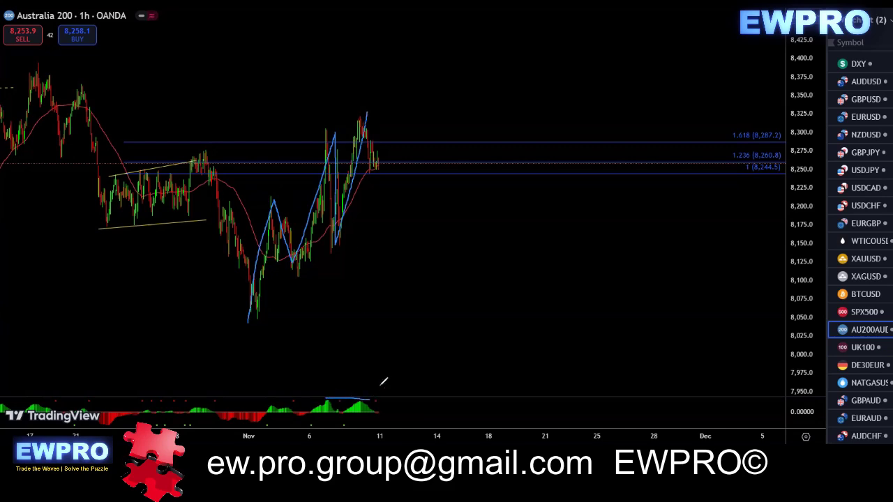
key("Escape")
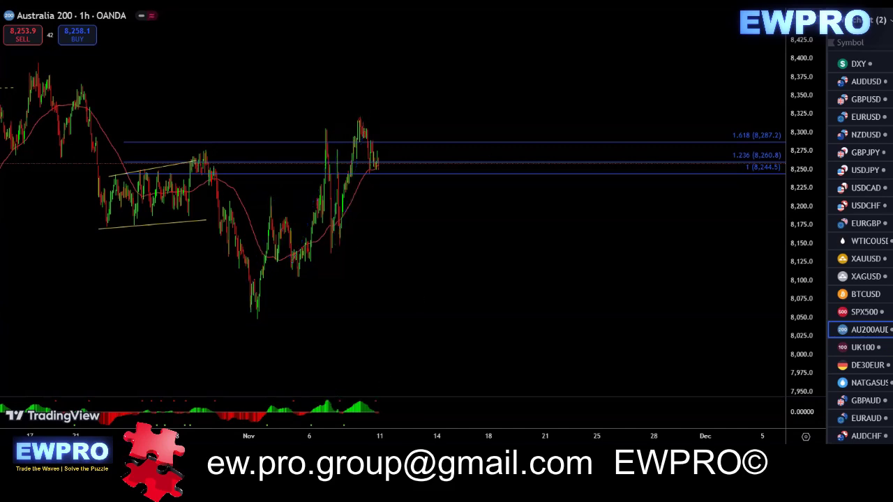
- Sketch the Australia 200's rise to about 8,330, a circled pullback to 8,170 and a rally to 8,440, and clear the sketch
left_click_drag(423, 398, 399, 390)
scroll(433, 266, "up", 3)
left_click_drag(406, 267, 500, 266)
scroll(472, 262, "down", 2)
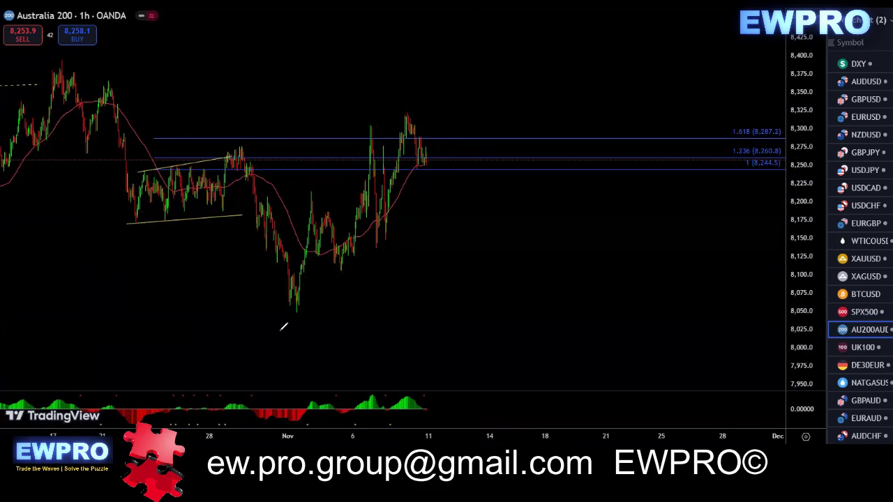
mouse_move(288, 321)
left_mouse_down()
mouse_move(333, 266)
mouse_move(360, 128)
mouse_move(384, 210)
mouse_move(405, 106)
mouse_move(501, 222)
left_mouse_up()
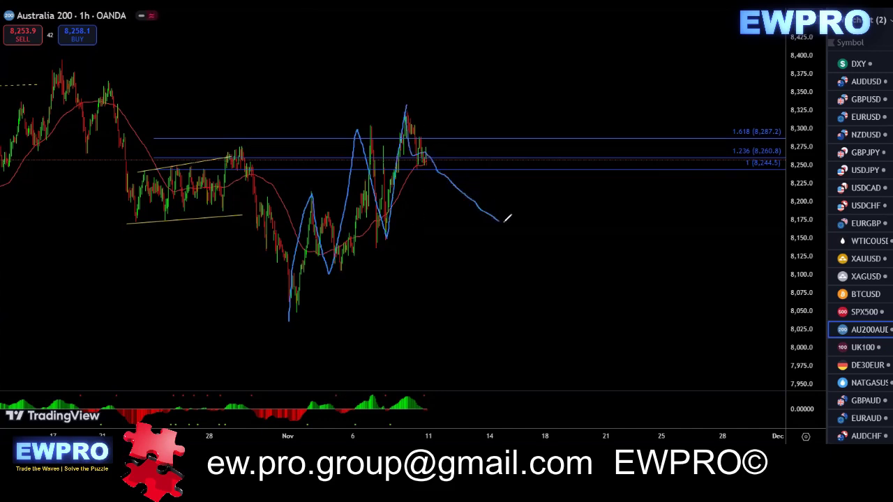
mouse_move(490, 177)
left_mouse_down()
mouse_move(408, 113)
mouse_move(481, 222)
mouse_move(548, 46)
left_mouse_up()
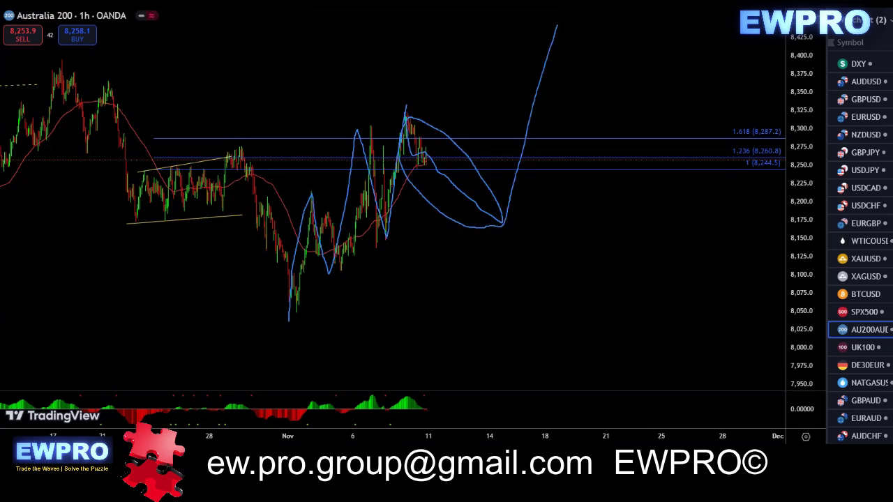
key("ctrl+z")
- Open the FTSE 100 (UK100) on the daily timeframe and sketch the correction from its May high to November
left_click(863, 347)
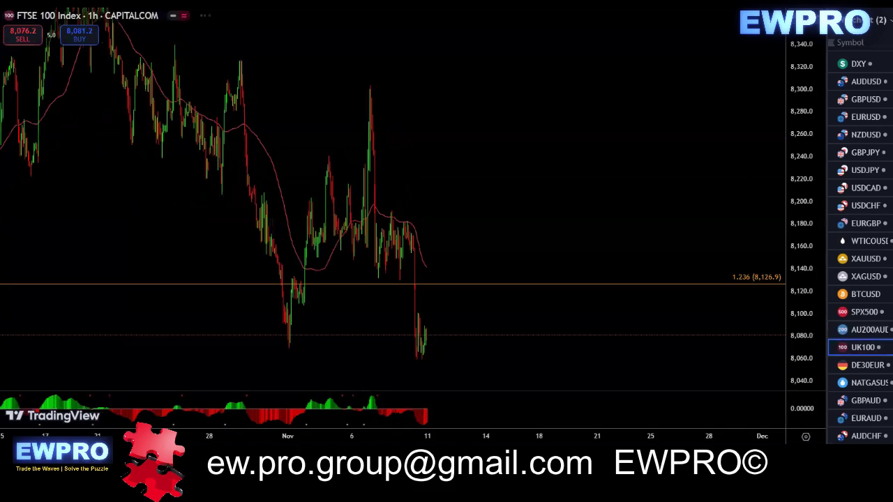
left_click(118, 3)
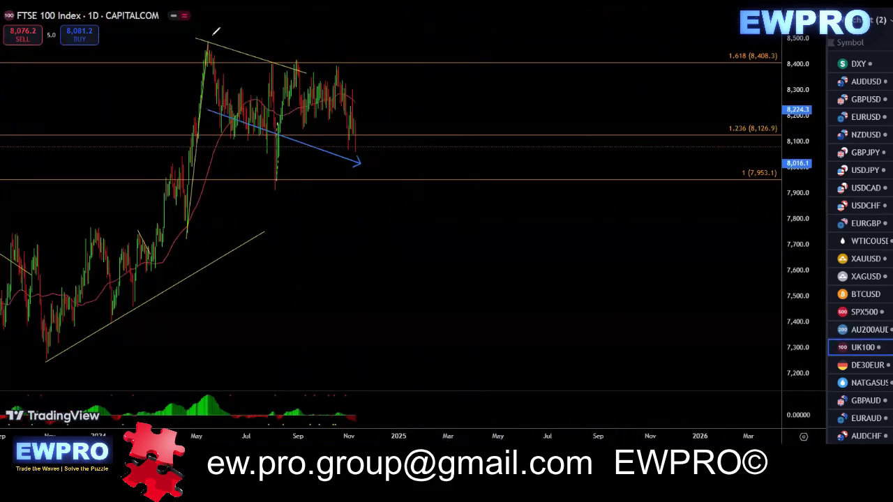
mouse_move(214, 34)
left_mouse_down()
mouse_move(249, 105)
mouse_move(266, 180)
mouse_move(298, 82)
mouse_move(304, 127)
mouse_move(339, 67)
mouse_move(356, 141)
left_mouse_up()
- Switch the FTSE 100 to the 4-hour timeframe and temporarily enlarge the momentum indicator to compare its lows with price
left_click(143, 2)
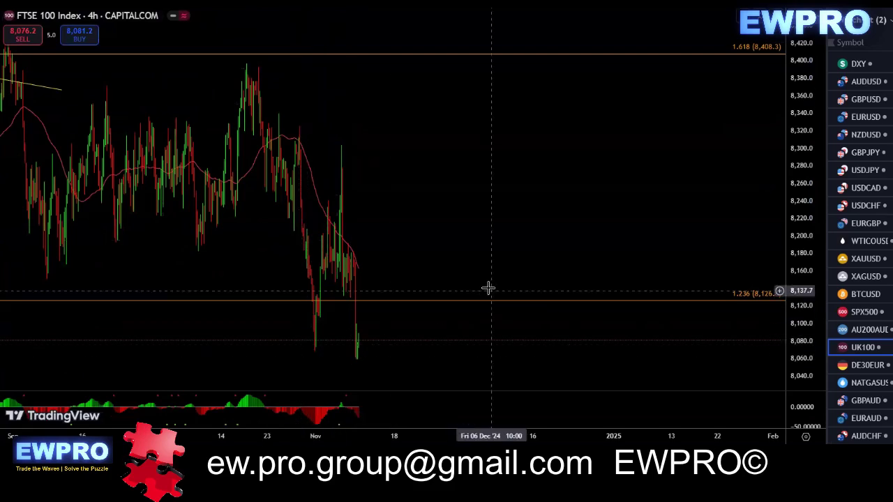
left_click_drag(488, 289, 536, 223)
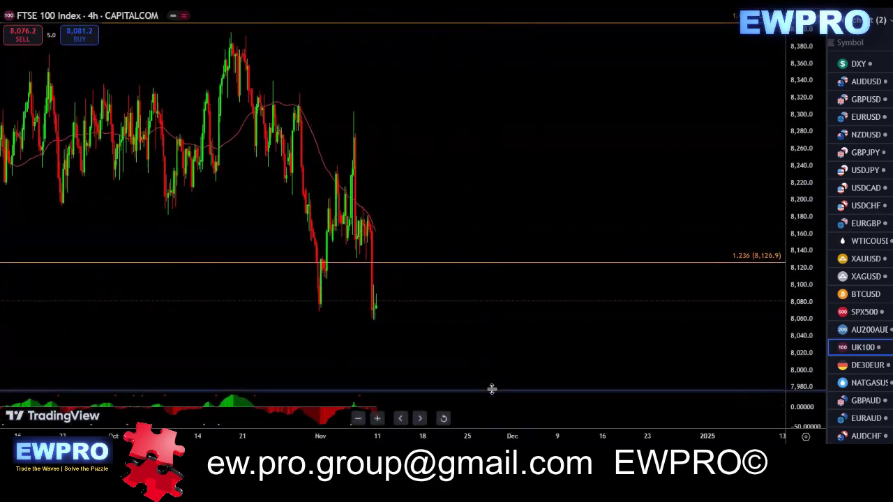
left_click_drag(491, 389, 491, 332)
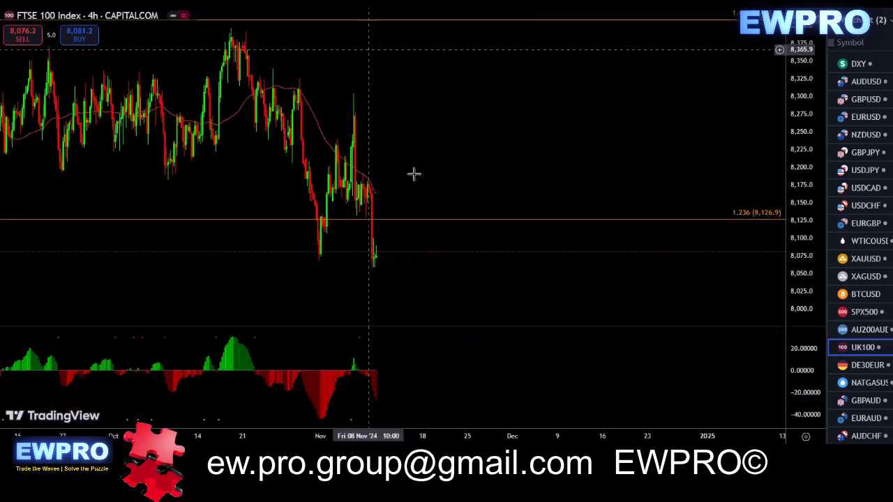
left_click_drag(454, 304, 451, 340)
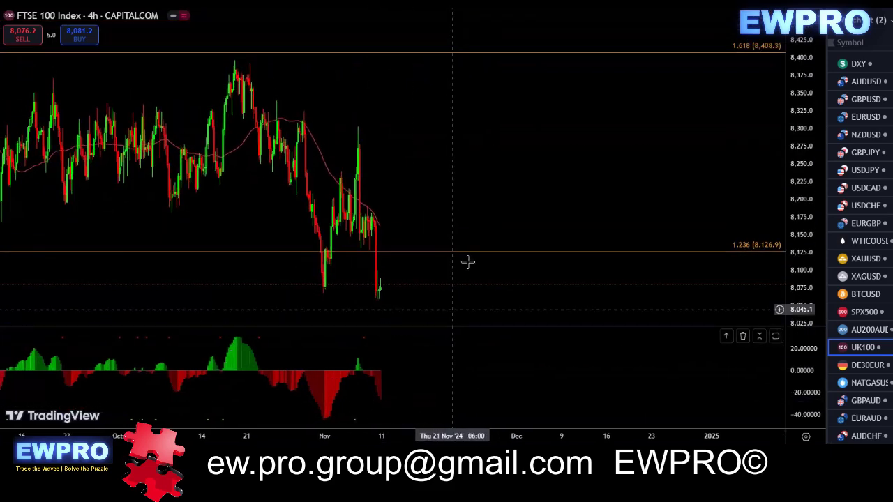
left_click_drag(477, 217, 448, 182)
left_click_drag(422, 324, 439, 388)
- Mark the FTSE 100's 4-hour divergence with lines across the two November momentum lows and the matching price lows
left_click_drag(446, 183, 493, 187)
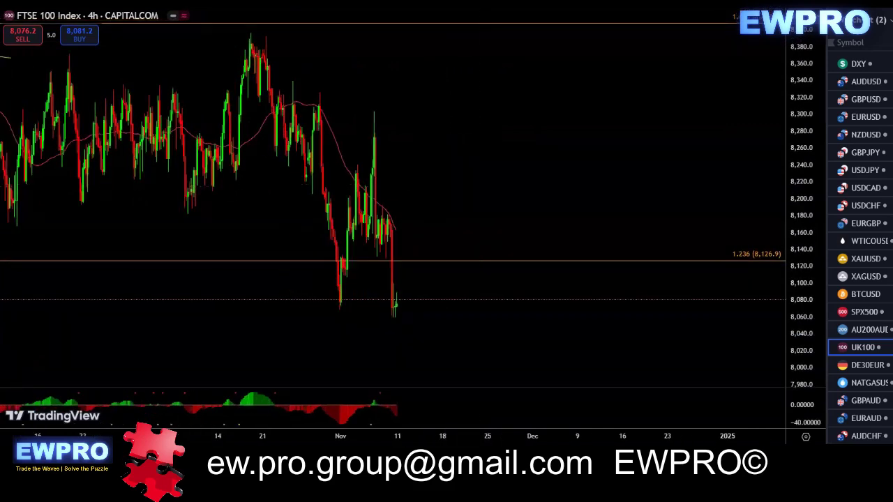
left_click_drag(347, 428, 401, 411)
left_click_drag(335, 311, 399, 319)
left_click_drag(489, 215, 516, 215)
- Switch the FTSE 100 to the 1-hour timeframe and rescale it to show the 8,408.3, 8,126.9 and 7,953.1 levels
left_click(188, 3)
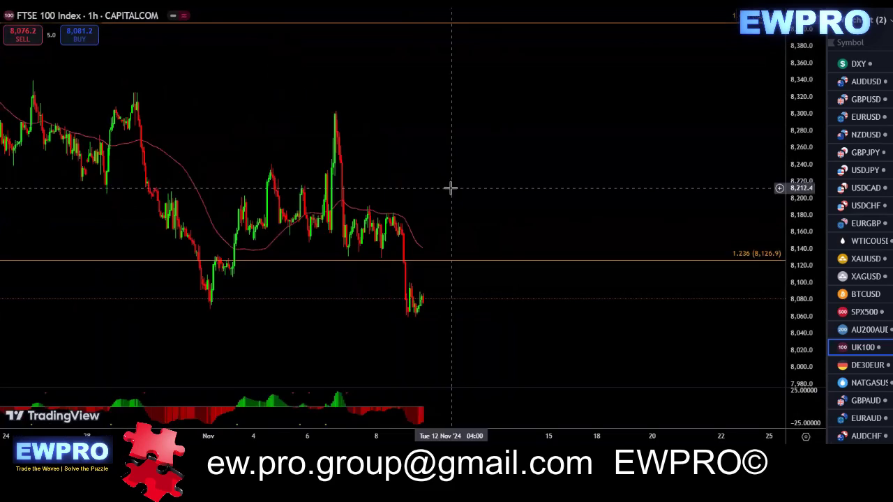
scroll(468, 183, "down", 3)
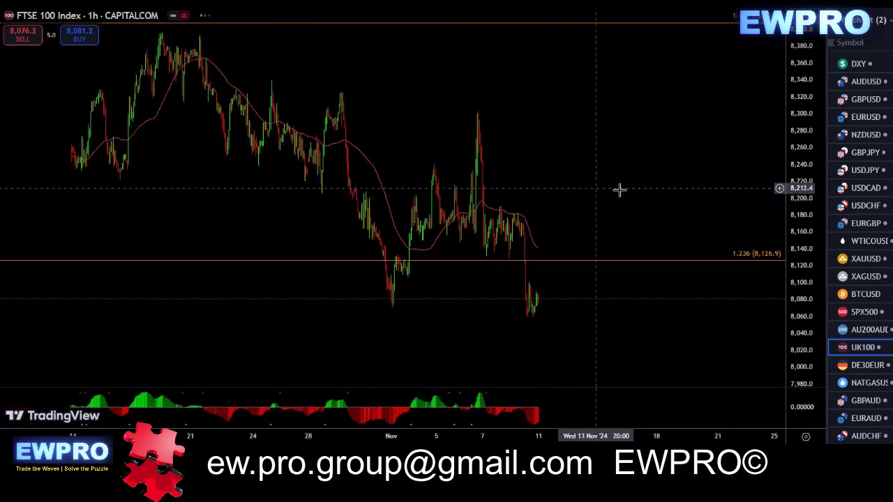
left_click_drag(537, 196, 515, 197)
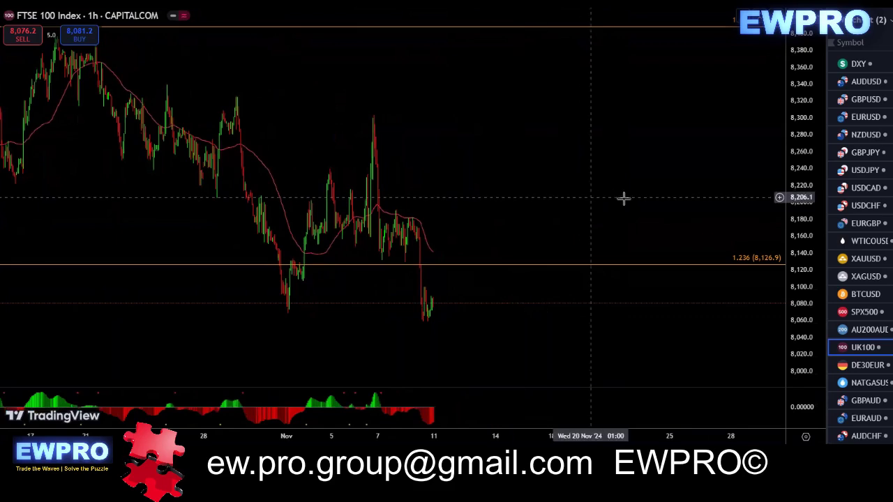
left_click_drag(801, 210, 801, 239)
left_click_drag(659, 189, 620, 186)
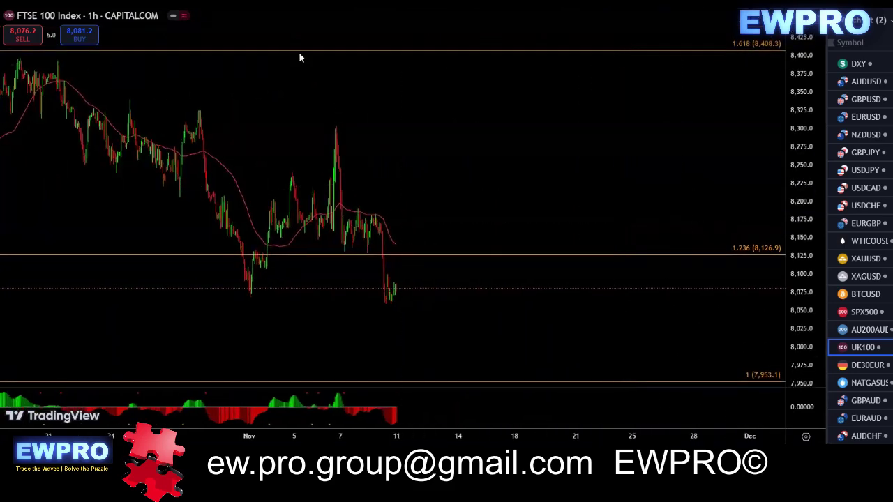
- Sketch the FTSE 100's November swings and a path to about 8,105, 8,005, 8,135, 8,090 and 8,240, with upper and lower boundary lines
mouse_move(241, 302)
left_mouse_down()
mouse_move(276, 214)
mouse_move(320, 238)
mouse_move(339, 123)
mouse_move(346, 247)
mouse_move(378, 222)
mouse_move(400, 302)
mouse_move(468, 281)
mouse_move(504, 339)
mouse_move(543, 251)
mouse_move(594, 277)
mouse_move(645, 171)
left_mouse_up()
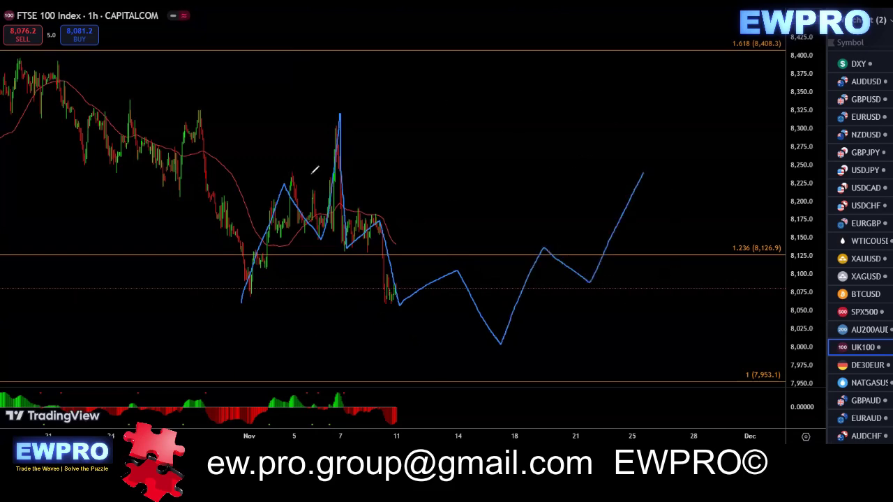
left_click_drag(343, 111, 642, 180)
left_click_drag(242, 301, 506, 341)
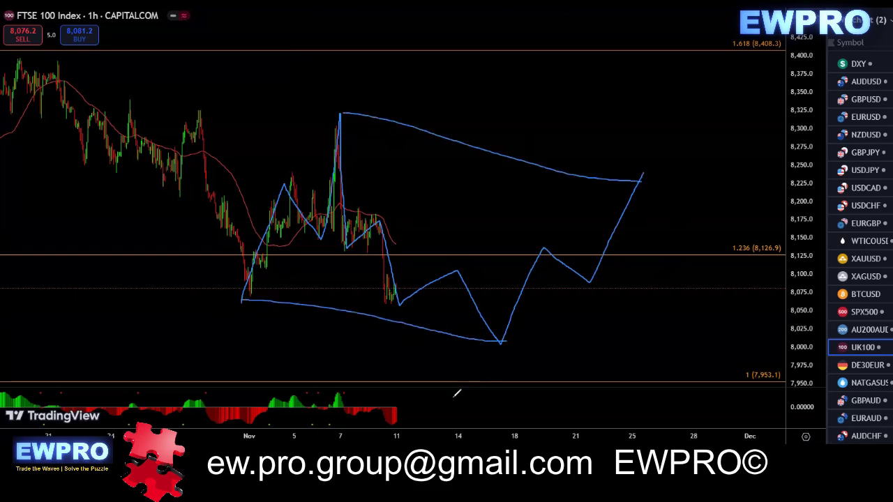
- Sketch the FTSE 100's fall from the October high, a rebound and a drop below 7,950, circle the correction, and clear everything
mouse_move(24, 59)
left_mouse_down()
mouse_move(294, 284)
mouse_move(627, 176)
mouse_move(741, 424)
left_mouse_up()
mouse_move(707, 194)
left_mouse_down()
mouse_move(357, 113)
mouse_move(468, 365)
mouse_move(560, 167)
left_mouse_up()
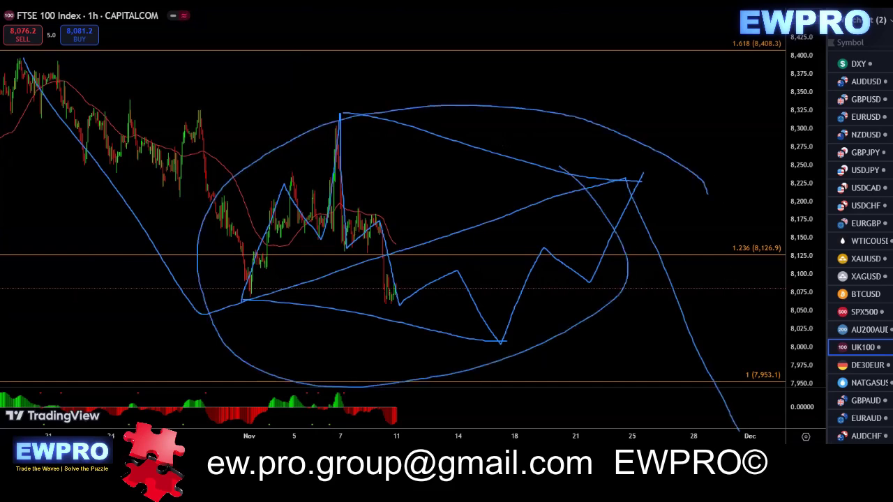
key("Delete")
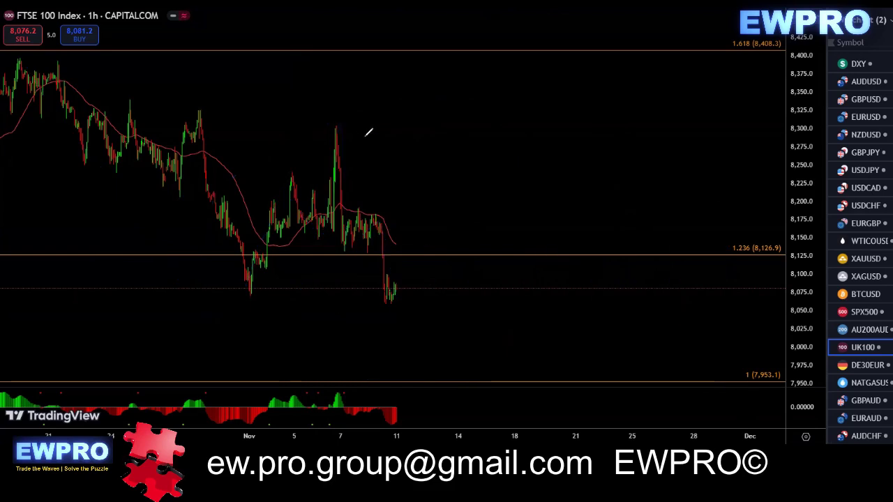